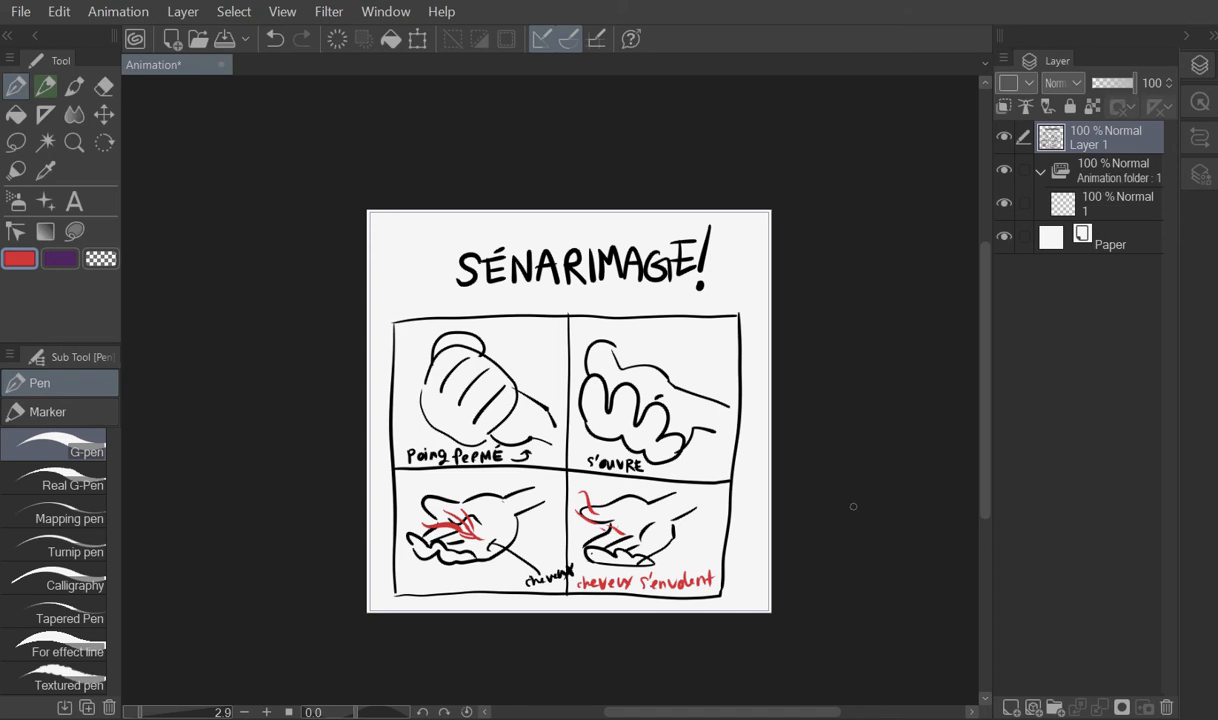
Step: Add a new layer above the storyboard and roughly sketch a closed fist with its wrist on it
{"action": "left_click", "coordinate": [1011, 707]}
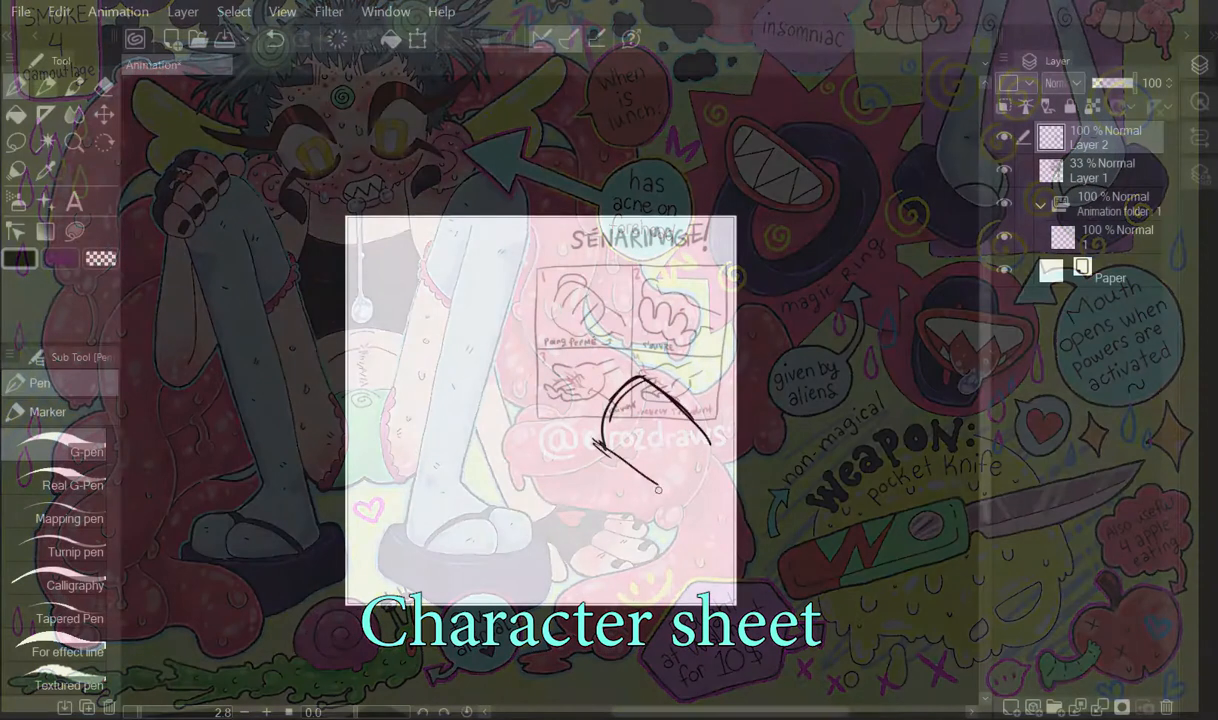
{"action": "left_click_drag", "start_coordinate": [658, 489], "coordinate": [712, 455]}
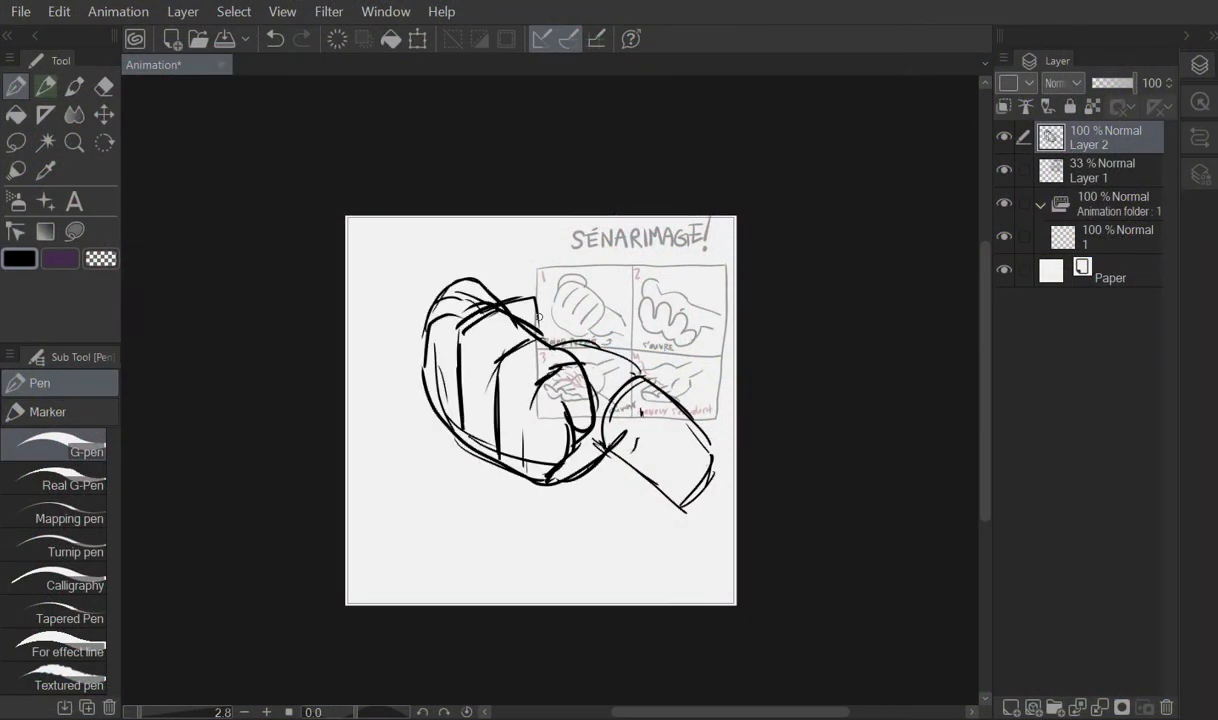
{"action": "key", "text": "b"}
{"action": "key", "text": "e"}
{"action": "key", "text": "p"}
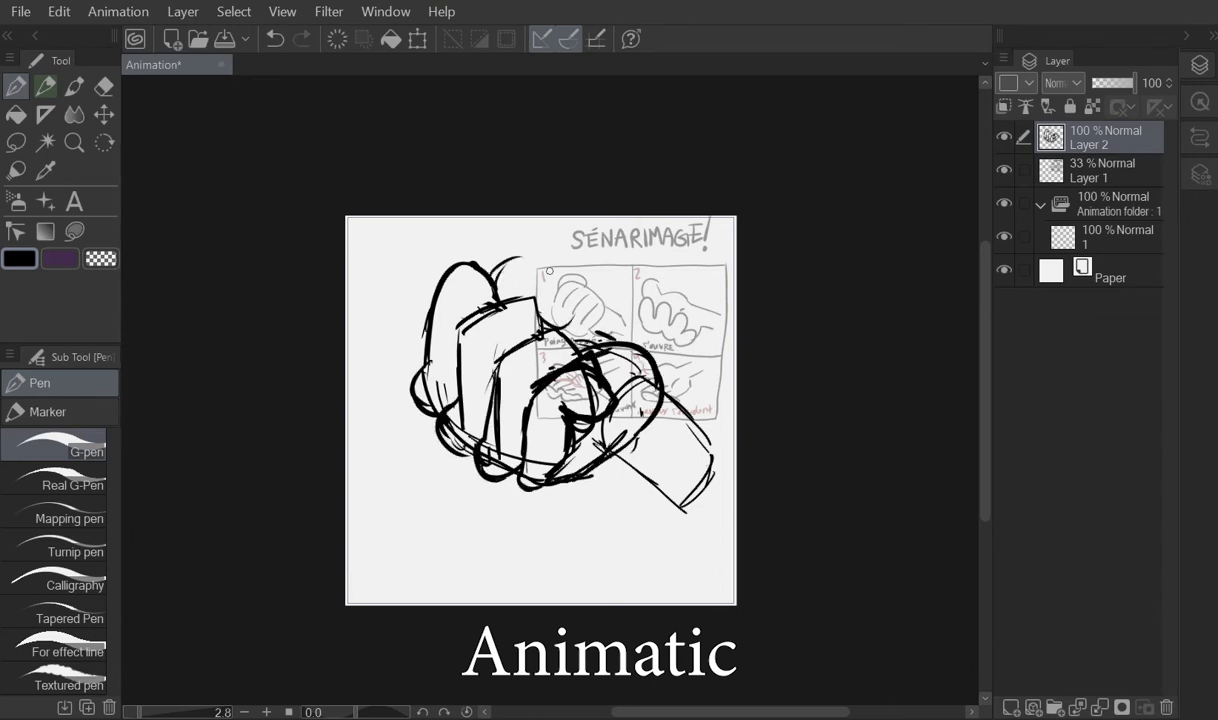
{"action": "left_click_drag", "start_coordinate": [585, 305], "coordinate": [613, 338]}
{"action": "scroll", "coordinate": [559, 530], "scroll_direction": "down", "scroll_amount": 1}
{"action": "mouse_move", "coordinate": [608, 450]}
{"action": "left_mouse_down"}
{"action": "mouse_move", "coordinate": [676, 500]}
{"action": "mouse_move", "coordinate": [630, 481]}
{"action": "left_mouse_up"}
Step: Transform the rough fist sketch and lower its layer opacity to 31%
{"action": "key", "text": "ctrl+t"}
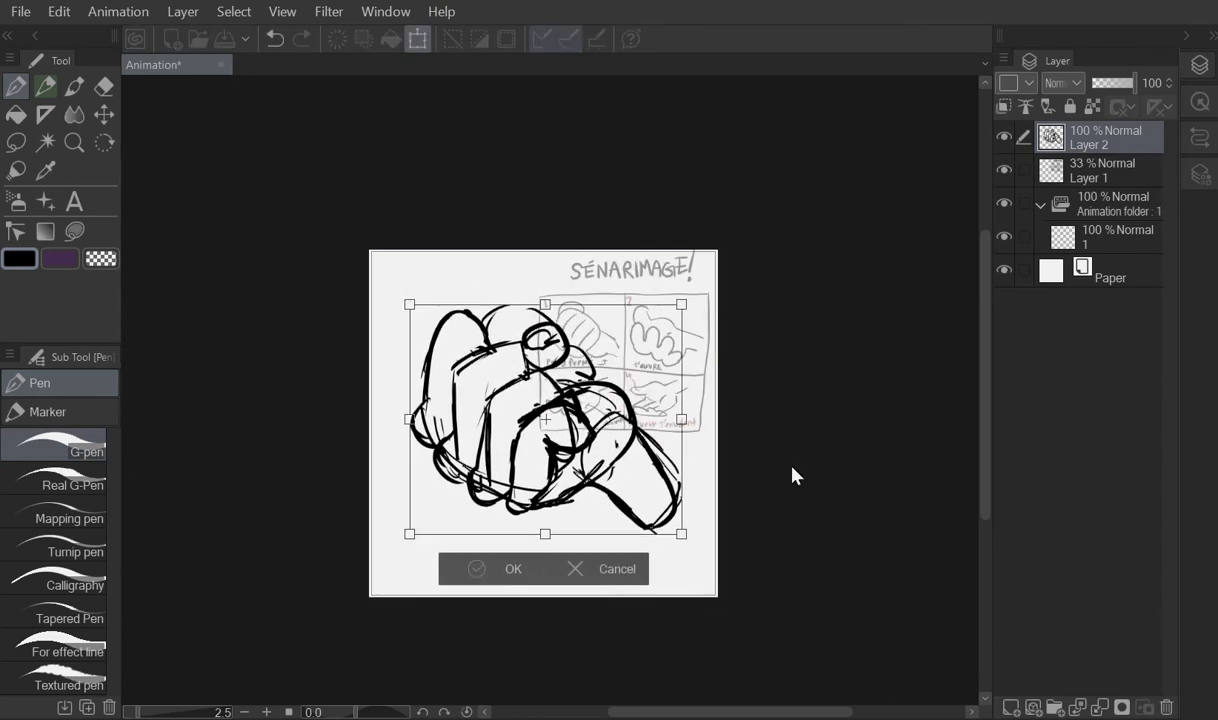
{"action": "key", "text": "Return"}
{"action": "left_click_drag", "start_coordinate": [1113, 84], "coordinate": [1106, 84]}
Step: Trace clean lines of the fist with short knuckle marks on a new layer, and hide the rough sketch on Layer 2
{"action": "key", "text": "ctrl+shift+n"}
{"action": "scroll", "coordinate": [571, 392], "scroll_direction": "up", "scroll_amount": 1}
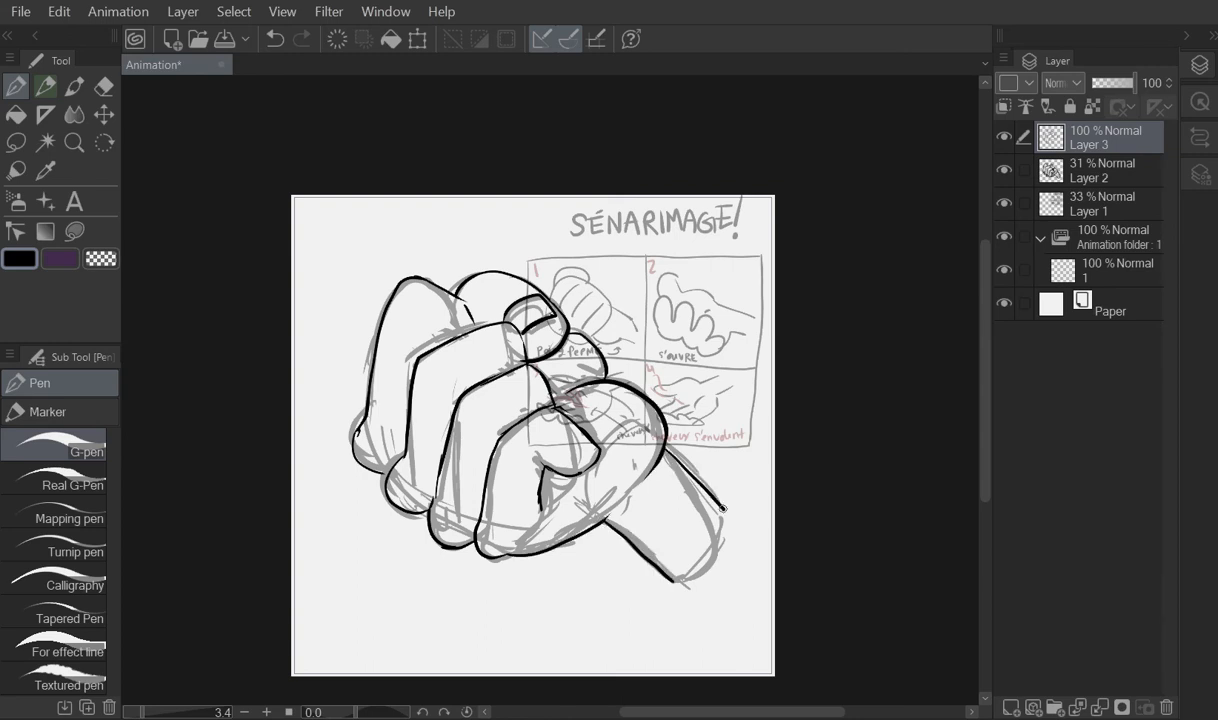
{"action": "scroll", "coordinate": [372, 258], "scroll_direction": "up", "scroll_amount": 1}
{"action": "left_click_drag", "start_coordinate": [411, 287], "coordinate": [445, 296]}
{"action": "left_click_drag", "start_coordinate": [432, 388], "coordinate": [462, 368]}
{"action": "left_click_drag", "start_coordinate": [437, 394], "coordinate": [466, 375]}
{"action": "left_click_drag", "start_coordinate": [482, 435], "coordinate": [506, 416]}
{"action": "scroll", "coordinate": [565, 512], "scroll_direction": "down", "scroll_amount": 2}
{"action": "left_click", "coordinate": [1004, 170]}
{"action": "left_click_drag", "start_coordinate": [642, 570], "coordinate": [607, 472]}
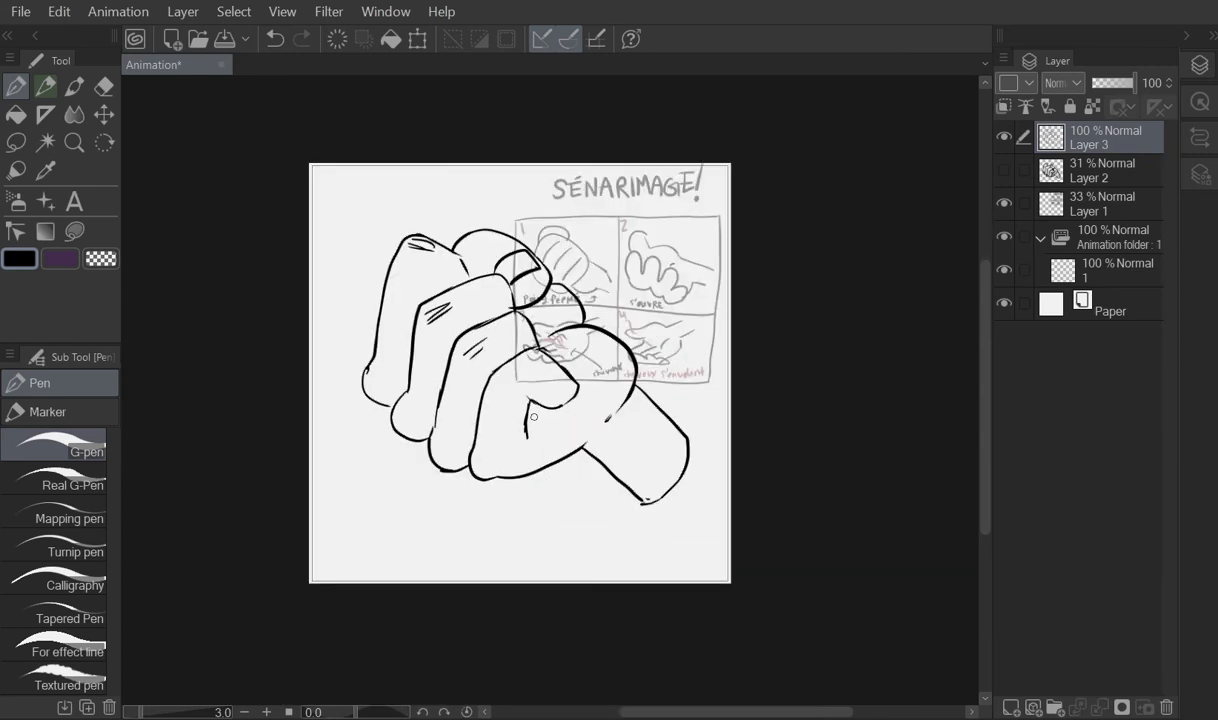
Step: Add a layer for the second pose, then fade Layer 3 to 24% opacity and scale its fist drawing down
{"action": "left_click", "coordinate": [1011, 707]}
{"action": "left_click", "coordinate": [1100, 170]}
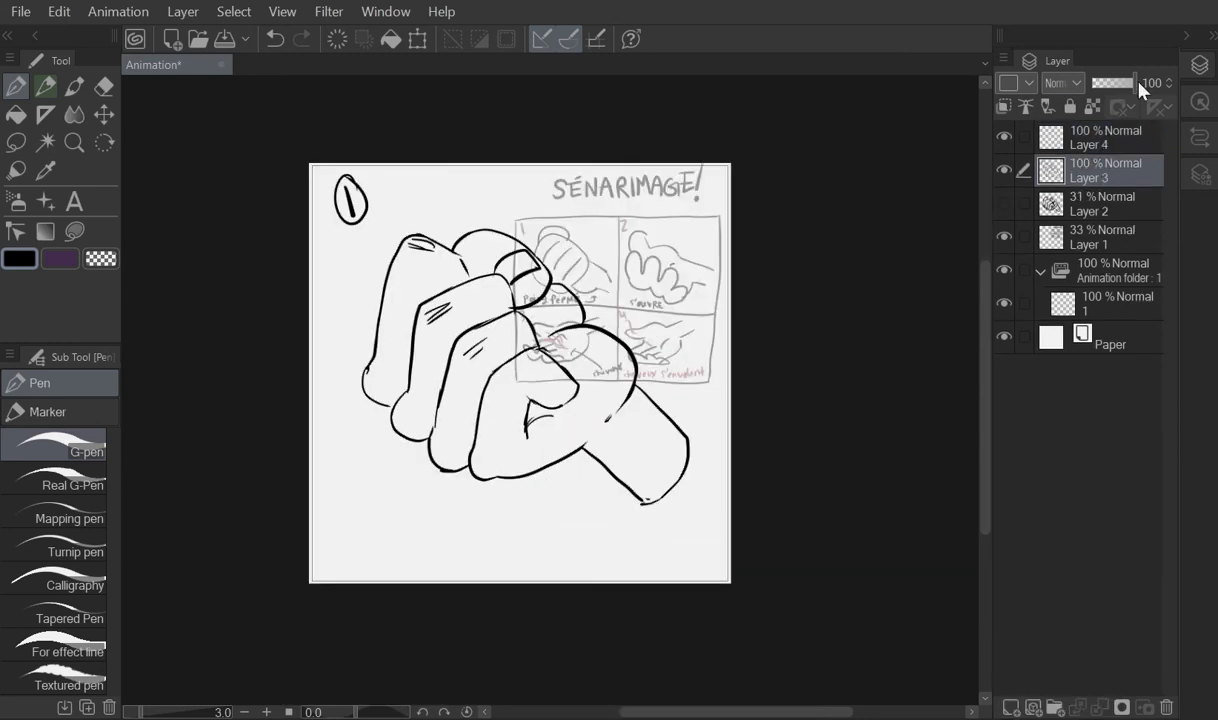
{"action": "left_click_drag", "start_coordinate": [1135, 83], "coordinate": [1098, 83]}
{"action": "scroll", "coordinate": [622, 460], "scroll_direction": "down", "scroll_amount": 1}
{"action": "key", "text": "ctrl+t"}
{"action": "mouse_move", "coordinate": [676, 505]}
{"action": "left_mouse_down"}
{"action": "mouse_move", "coordinate": [647, 455]}
{"action": "mouse_move", "coordinate": [654, 468]}
{"action": "left_mouse_up"}
{"action": "key", "text": "Return"}
Step: Sketch the wrist and four opening fingers with nails on Layer 4 over the faded fist, erasing stray lines at the finger bases
{"action": "scroll", "coordinate": [597, 420], "scroll_direction": "up", "scroll_amount": 2}
{"action": "left_click", "coordinate": [1100, 137]}
{"action": "scroll", "coordinate": [602, 410], "scroll_direction": "up", "scroll_amount": 1}
{"action": "left_click_drag", "start_coordinate": [582, 477], "coordinate": [650, 546]}
{"action": "left_click_drag", "start_coordinate": [639, 404], "coordinate": [659, 427]}
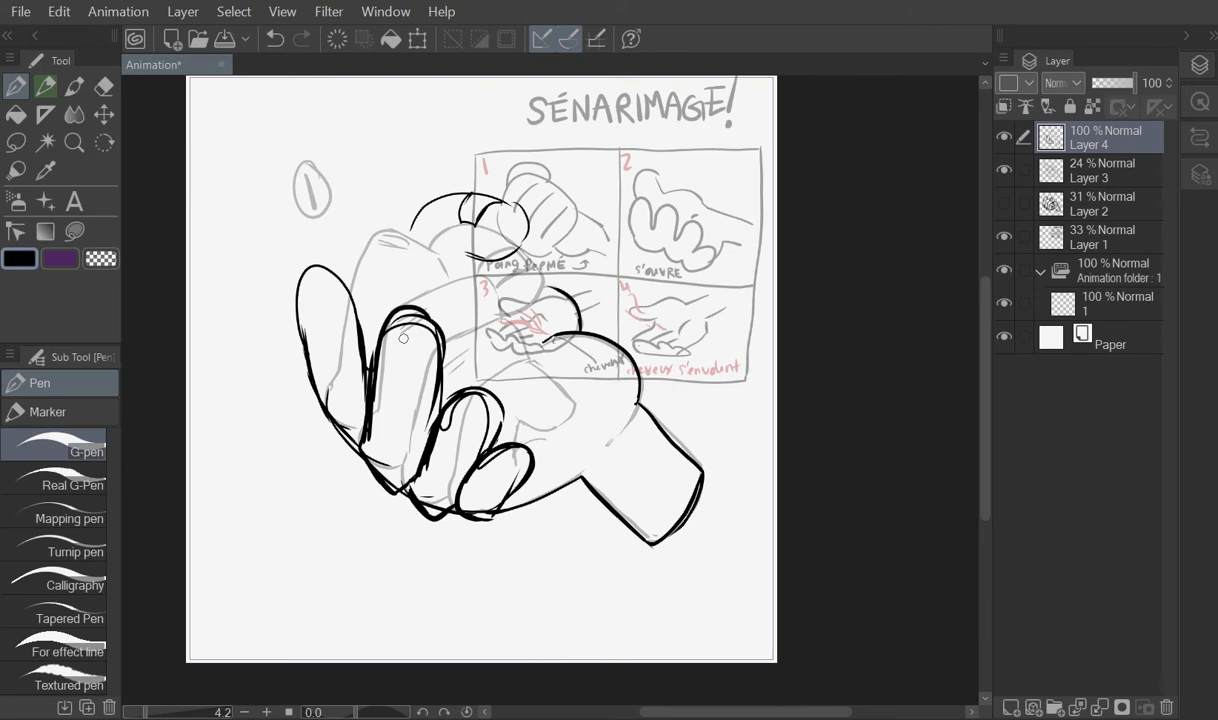
{"action": "key", "text": "e"}
{"action": "left_click_drag", "start_coordinate": [385, 490], "coordinate": [397, 500]}
{"action": "left_click_drag", "start_coordinate": [446, 410], "coordinate": [432, 462]}
{"action": "left_click_drag", "start_coordinate": [470, 517], "coordinate": [520, 508]}
{"action": "key", "text": "p"}
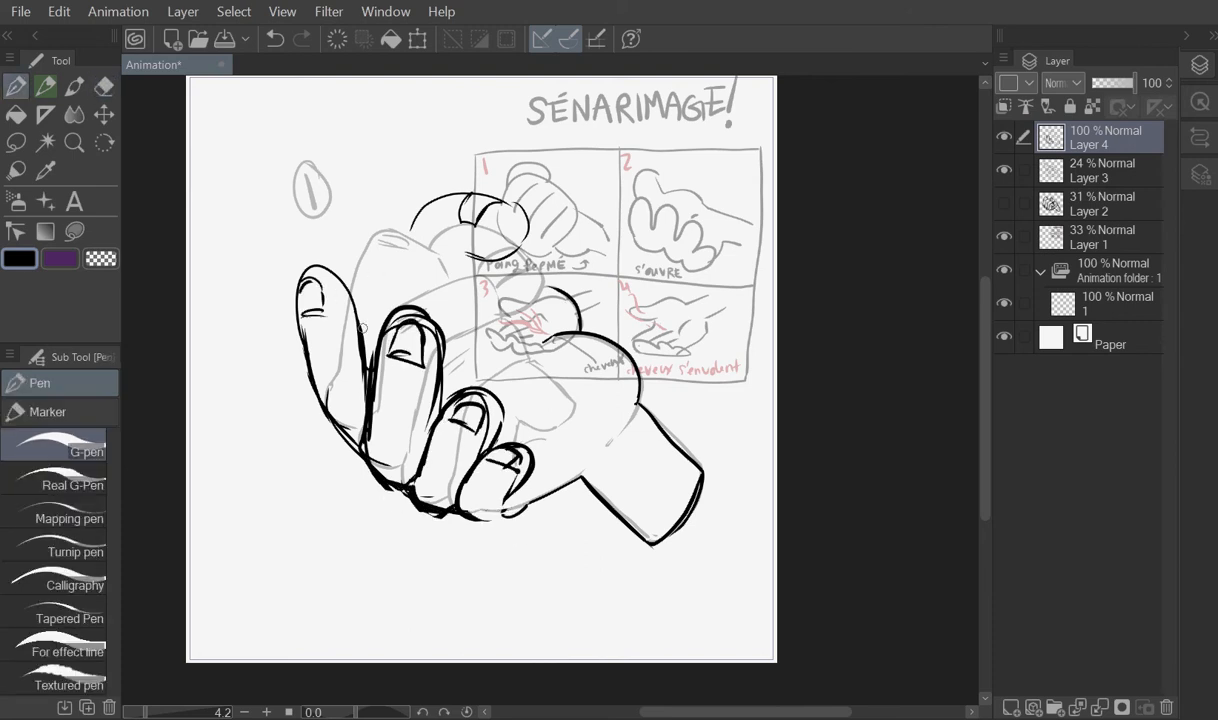
Step: Redraw the two outermost fingers of the opening hand so that they bend outward, erasing their old lines
{"action": "key", "text": "ctrl+z"}
{"action": "left_click_drag", "start_coordinate": [328, 428], "coordinate": [352, 441]}
{"action": "left_click_drag", "start_coordinate": [278, 312], "coordinate": [328, 298]}
{"action": "key", "text": "e"}
{"action": "mouse_move", "coordinate": [410, 330]}
{"action": "left_mouse_down"}
{"action": "mouse_move", "coordinate": [395, 450]}
{"action": "mouse_move", "coordinate": [425, 330]}
{"action": "left_mouse_up"}
{"action": "key", "text": "p"}
{"action": "left_click_drag", "start_coordinate": [350, 348], "coordinate": [406, 350]}
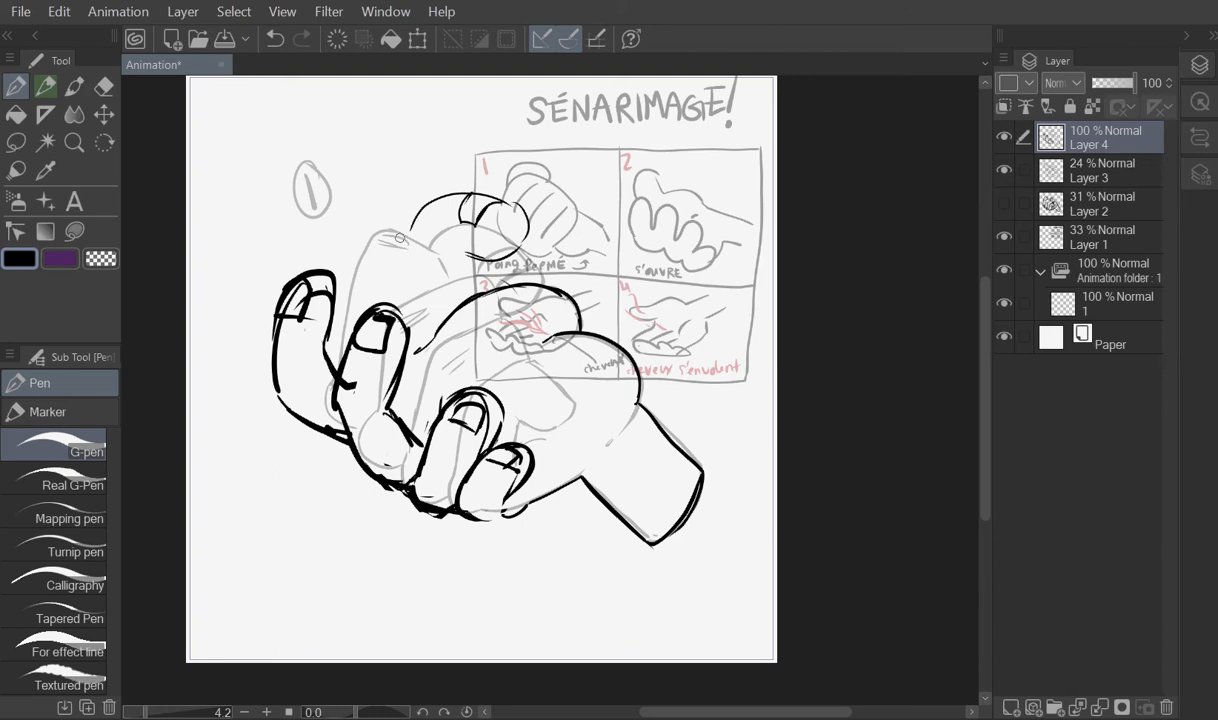
Step: Redraw the thumb and the upper palm contour of the opening hand sketch
{"action": "key", "text": "ctrl+z"}
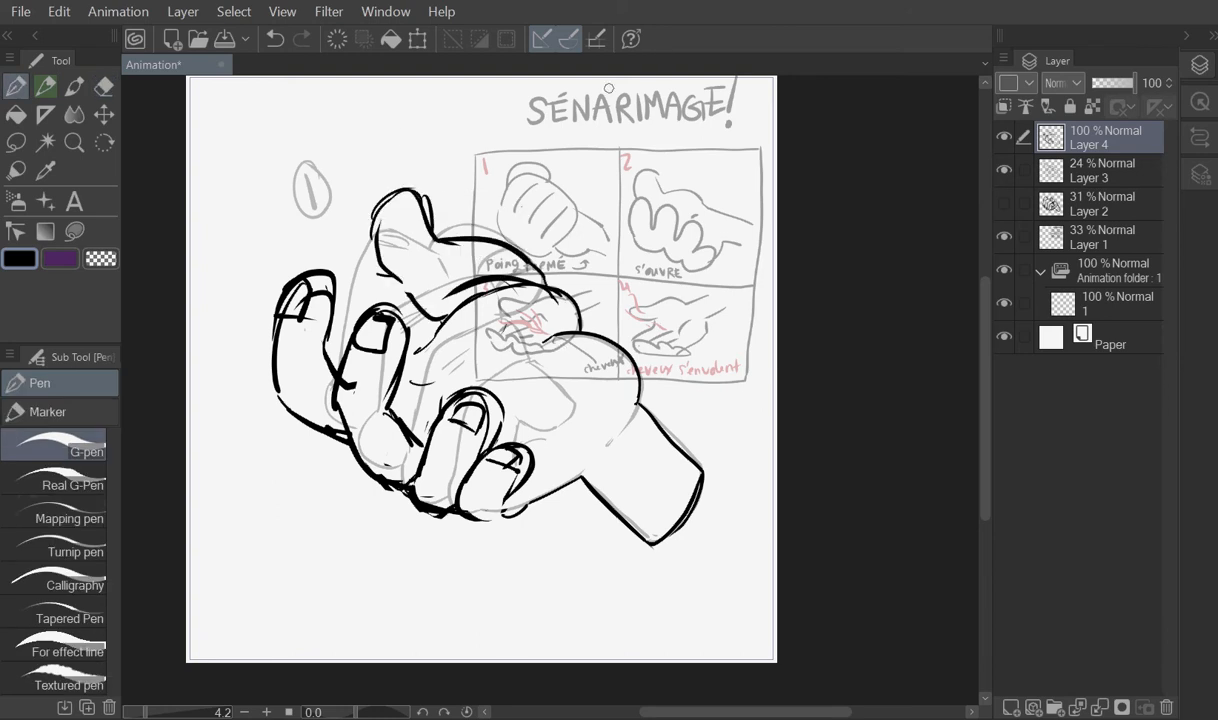
{"action": "key", "text": "ctrl+z"}
{"action": "mouse_move", "coordinate": [343, 252]}
{"action": "left_mouse_down"}
{"action": "mouse_move", "coordinate": [380, 238]}
{"action": "mouse_move", "coordinate": [402, 355]}
{"action": "mouse_move", "coordinate": [520, 285]}
{"action": "left_mouse_up"}
{"action": "key", "text": "e"}
{"action": "key", "text": "p"}
{"action": "left_click_drag", "start_coordinate": [437, 205], "coordinate": [483, 249]}
{"action": "left_click_drag", "start_coordinate": [489, 253], "coordinate": [536, 274]}
{"action": "key", "text": "m"}
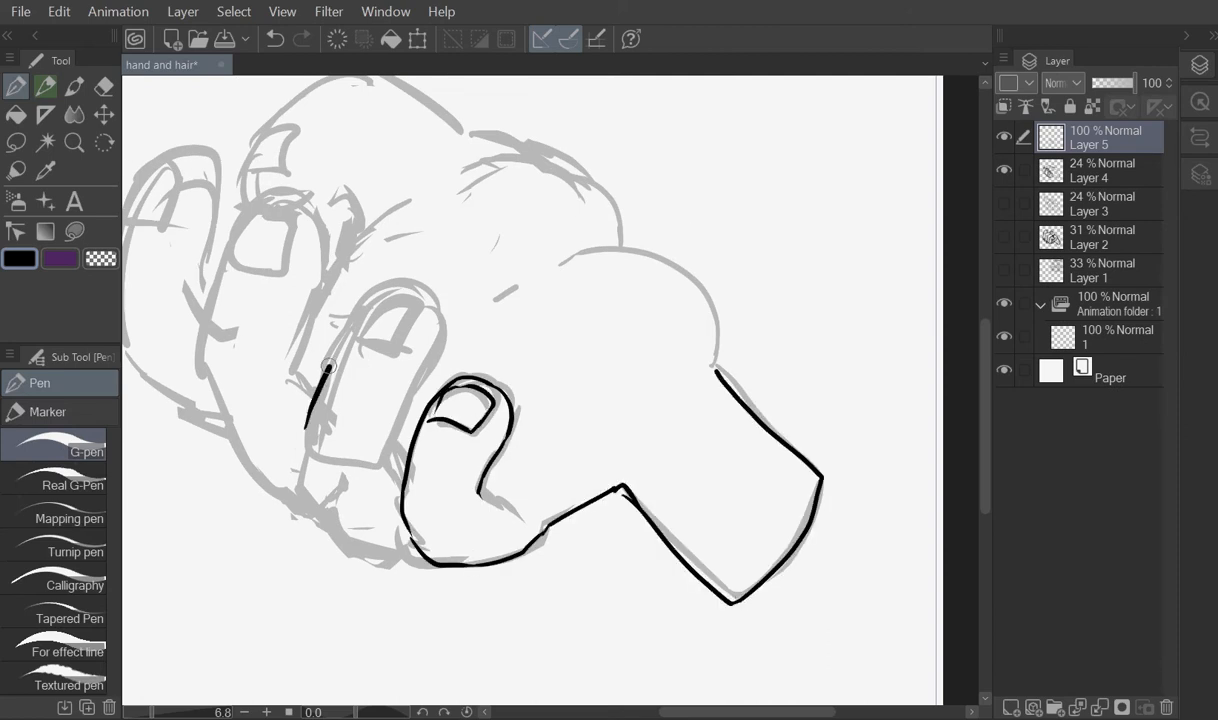
Step: Ink the opening hand's fingers, nails and thumb contour on Layer 5 over the faded sketch
{"action": "scroll", "coordinate": [362, 318], "scroll_direction": "up", "scroll_amount": 1}
{"action": "left_click_drag", "start_coordinate": [425, 310], "coordinate": [413, 462]}
{"action": "left_click_drag", "start_coordinate": [298, 370], "coordinate": [302, 353]}
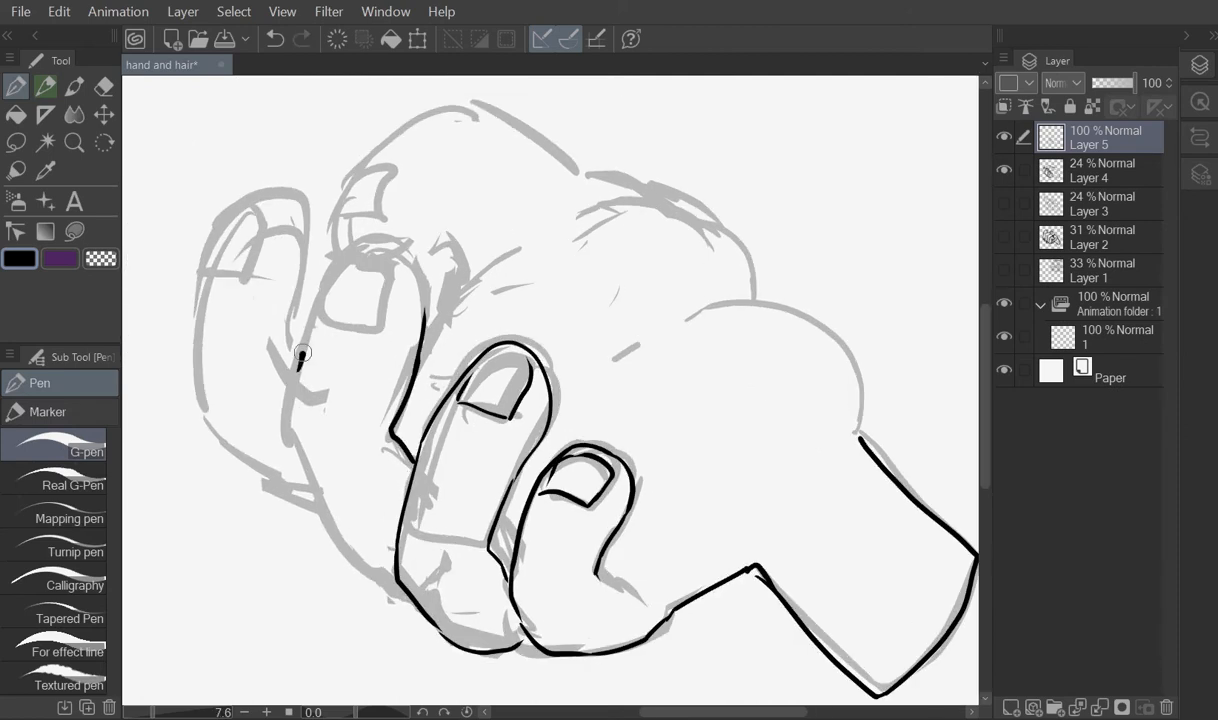
{"action": "left_click_drag", "start_coordinate": [373, 584], "coordinate": [395, 593]}
{"action": "left_click_drag", "start_coordinate": [202, 250], "coordinate": [290, 240]}
{"action": "left_click_drag", "start_coordinate": [233, 208], "coordinate": [205, 271]}
{"action": "mouse_move", "coordinate": [201, 245]}
{"action": "left_mouse_down"}
{"action": "mouse_move", "coordinate": [208, 304]}
{"action": "mouse_move", "coordinate": [307, 511]}
{"action": "left_mouse_up"}
{"action": "left_click_drag", "start_coordinate": [291, 280], "coordinate": [287, 375]}
{"action": "left_click_drag", "start_coordinate": [287, 375], "coordinate": [370, 482]}
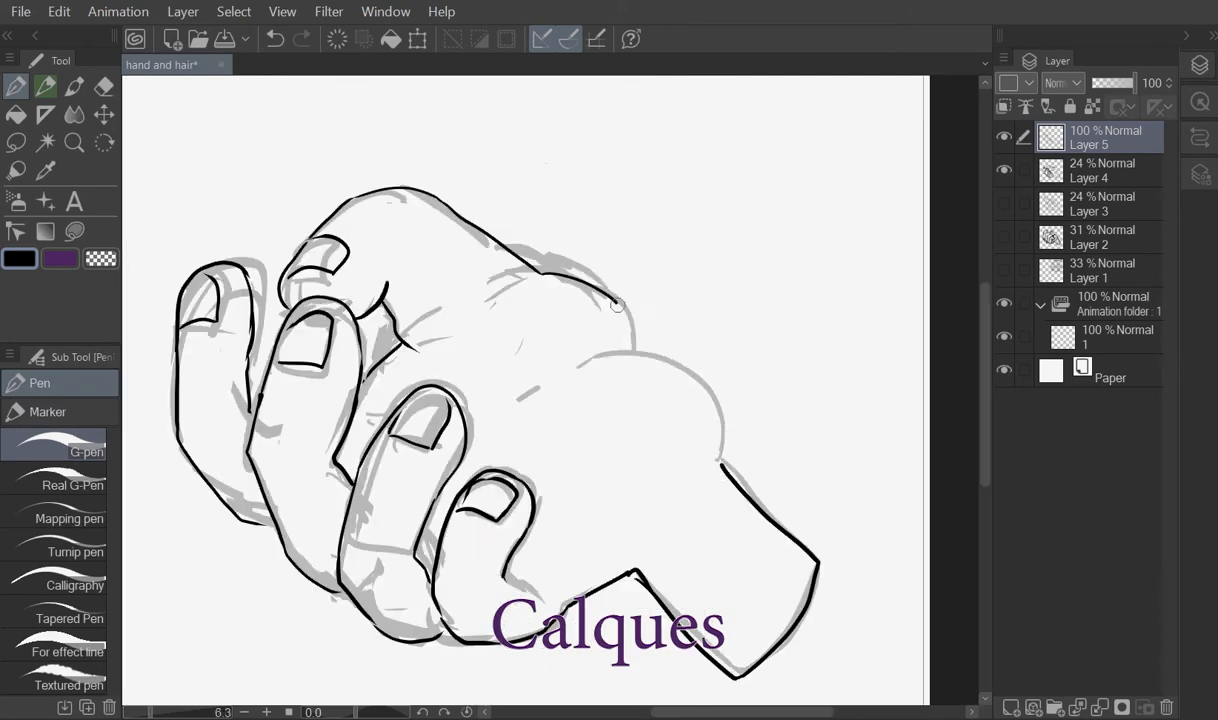
{"action": "scroll", "coordinate": [740, 518], "scroll_direction": "down", "scroll_amount": 1}
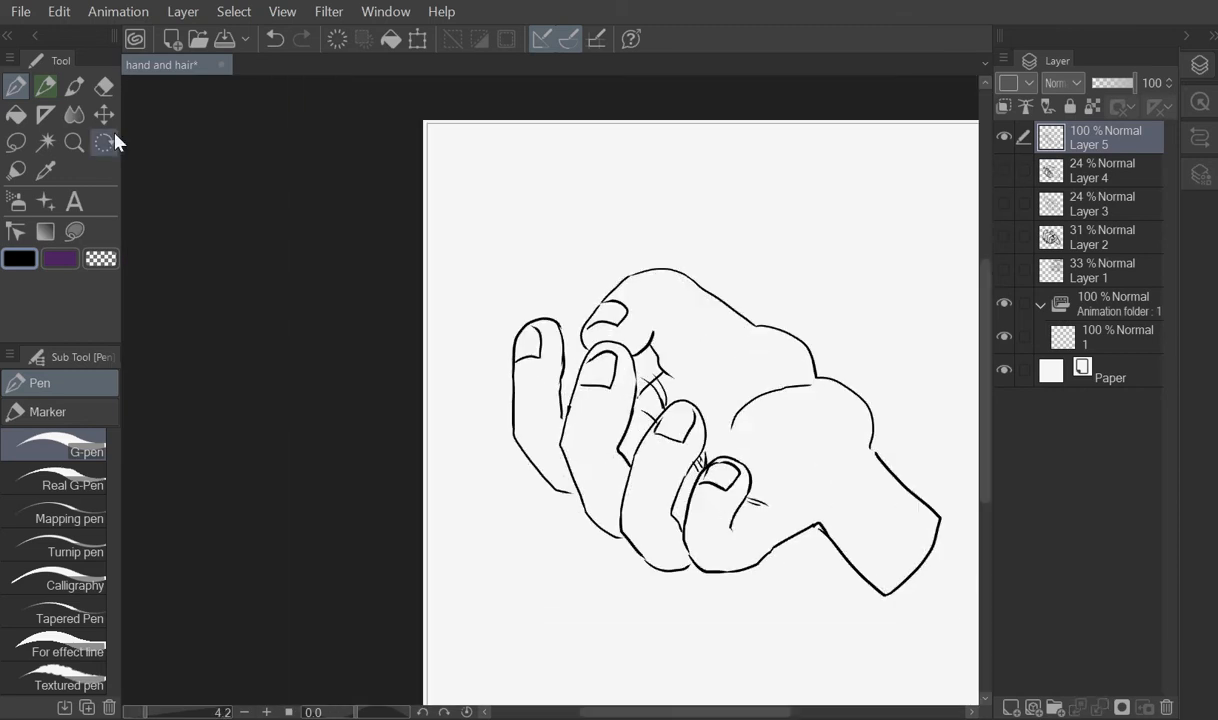
Step: Lasso part of the inked opening hand's fingers on Layer 5
{"action": "left_click", "coordinate": [16, 142]}
{"action": "left_click_drag", "start_coordinate": [575, 522], "coordinate": [577, 519]}
{"action": "left_click", "coordinate": [613, 565]}
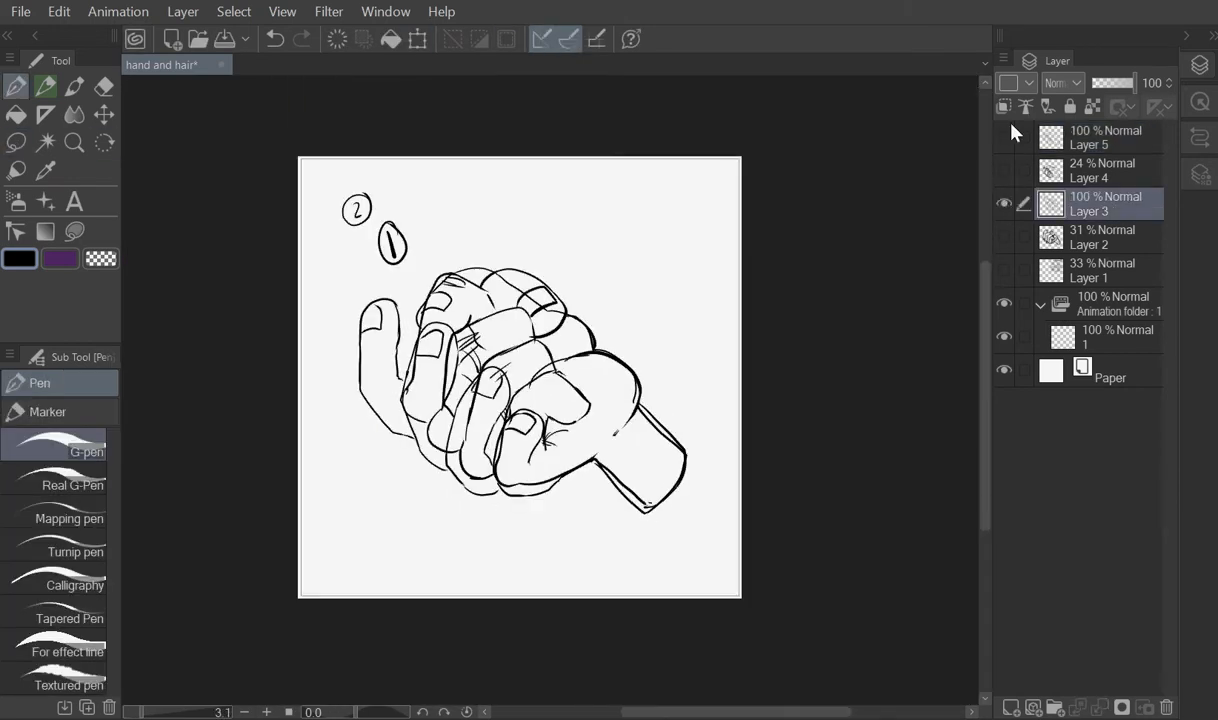
Step: Select Layer 5, and hide it once the third hand pose is sketched on Layer 6
{"action": "left_click", "coordinate": [1080, 140]}
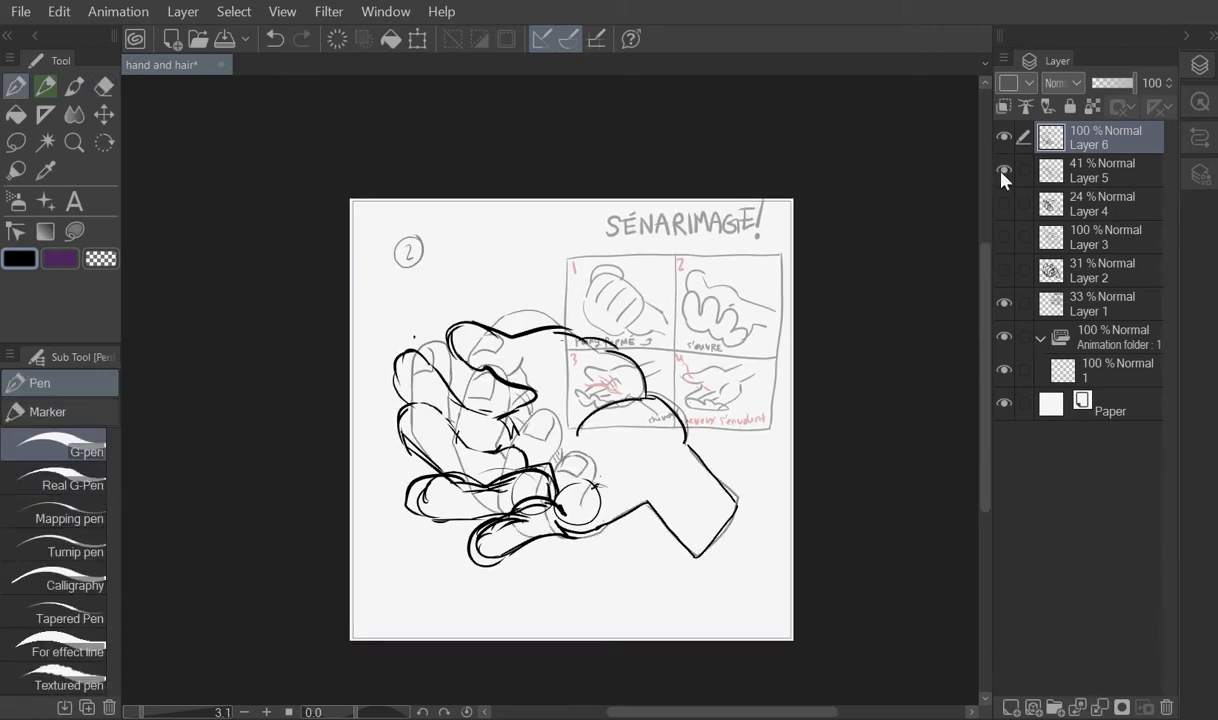
{"action": "left_click", "coordinate": [1004, 172]}
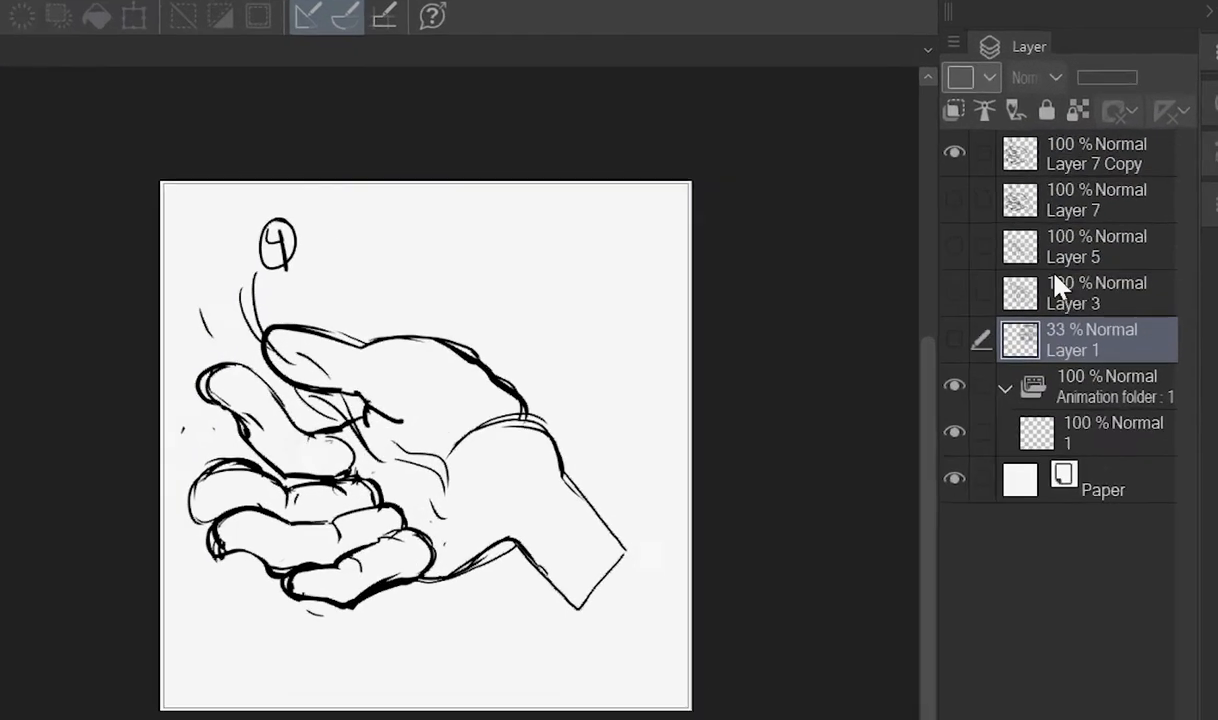
Step: Select cel 1 in the animation folder, show the Timeline palette, and bring the animation folder's track into view
{"action": "left_click", "coordinate": [954, 339]}
{"action": "left_click", "coordinate": [954, 339]}
{"action": "left_click", "coordinate": [1033, 432]}
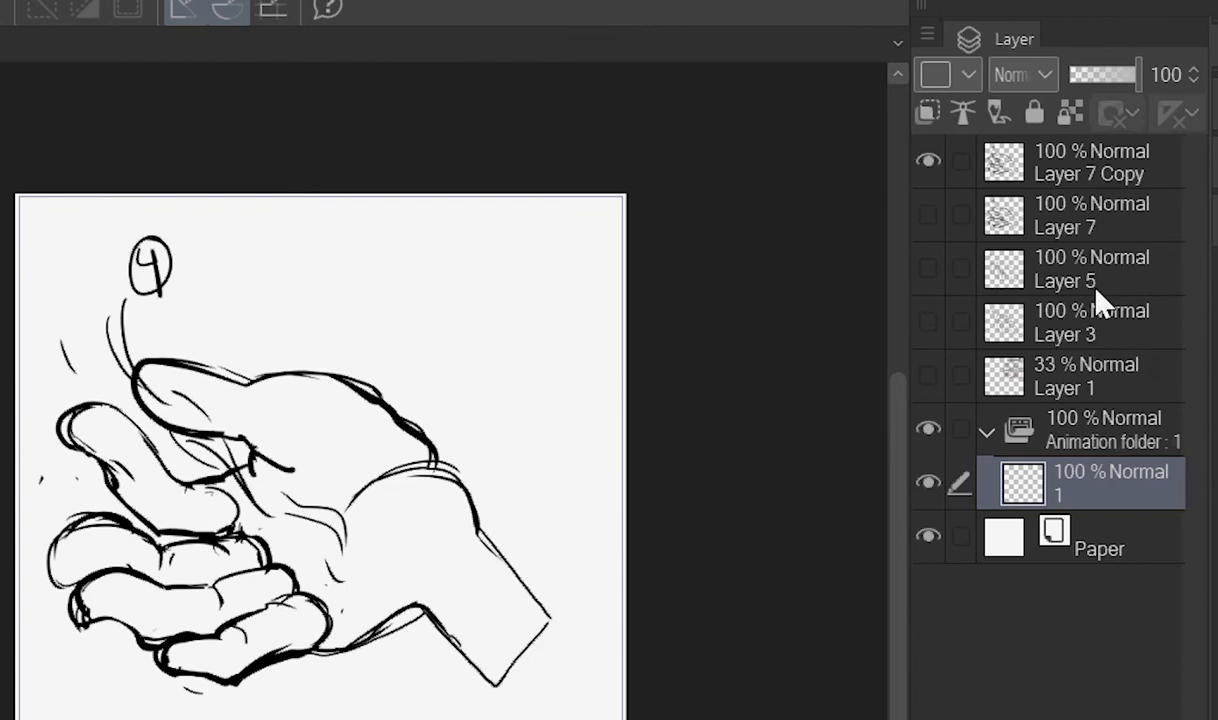
{"action": "left_click", "coordinate": [343, 18]}
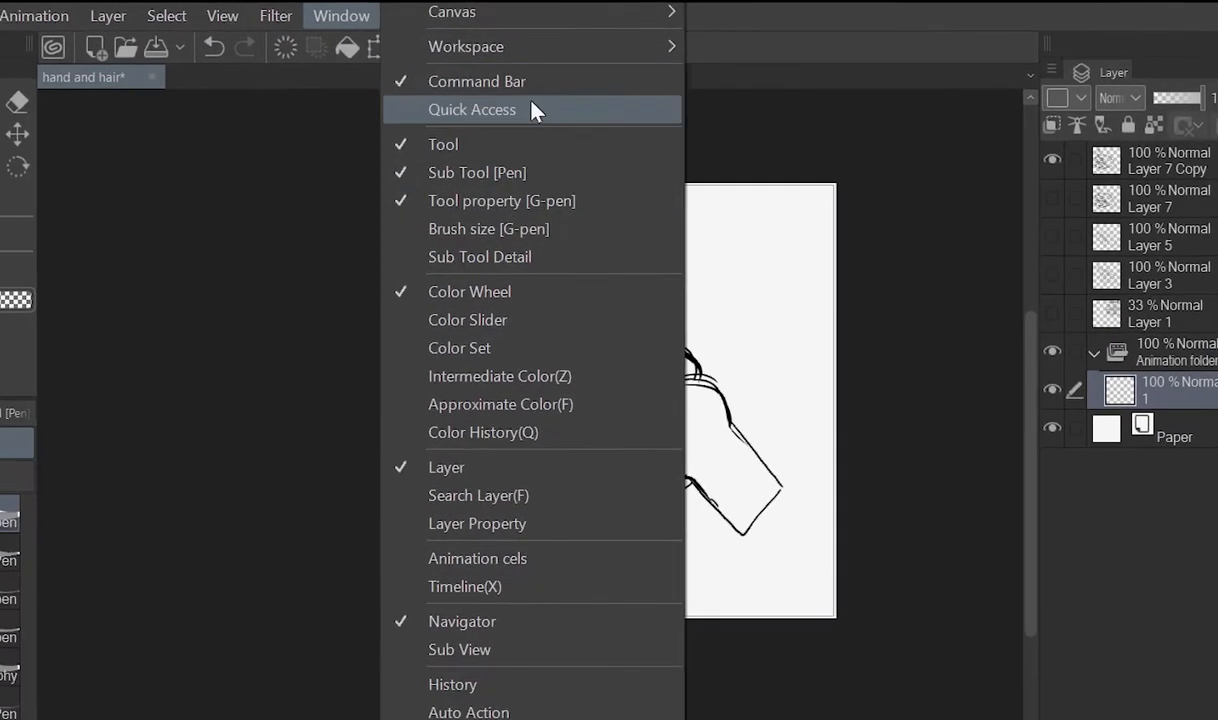
{"action": "left_click", "coordinate": [465, 586]}
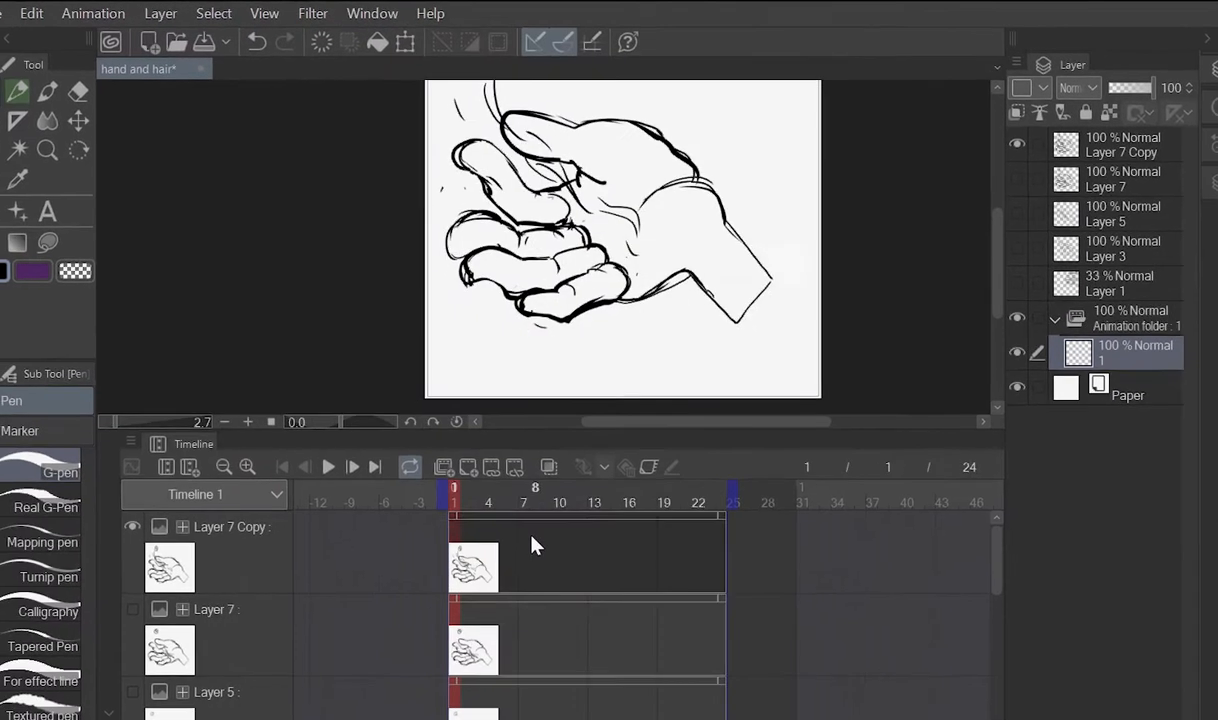
{"action": "left_click_drag", "start_coordinate": [995, 564], "coordinate": [985, 633]}
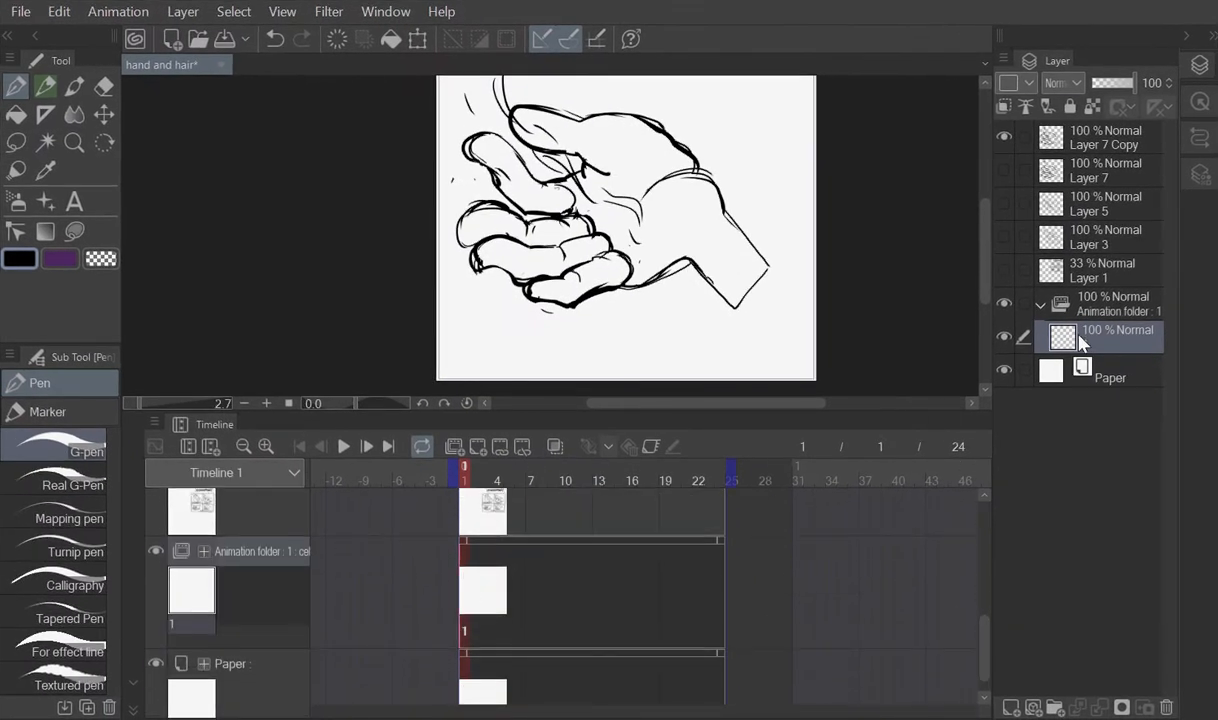
Step: Show Layers 7, 5 and 3, and move Layer 3 into the animation folder as the cel for frame 1
{"action": "left_click_drag", "start_coordinate": [1004, 170], "coordinate": [1004, 237]}
{"action": "left_click_drag", "start_coordinate": [1082, 236], "coordinate": [1085, 320]}
{"action": "double_click", "coordinate": [506, 568]}
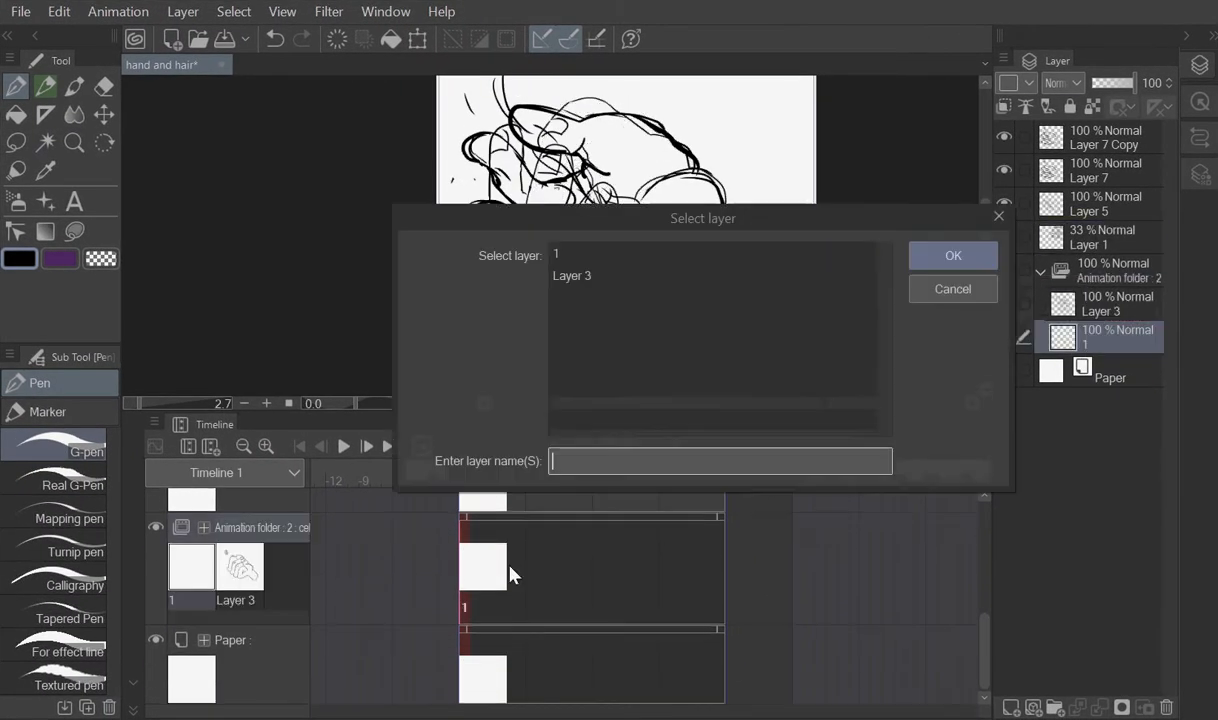
{"action": "left_click", "coordinate": [760, 275]}
{"action": "left_click", "coordinate": [953, 255]}
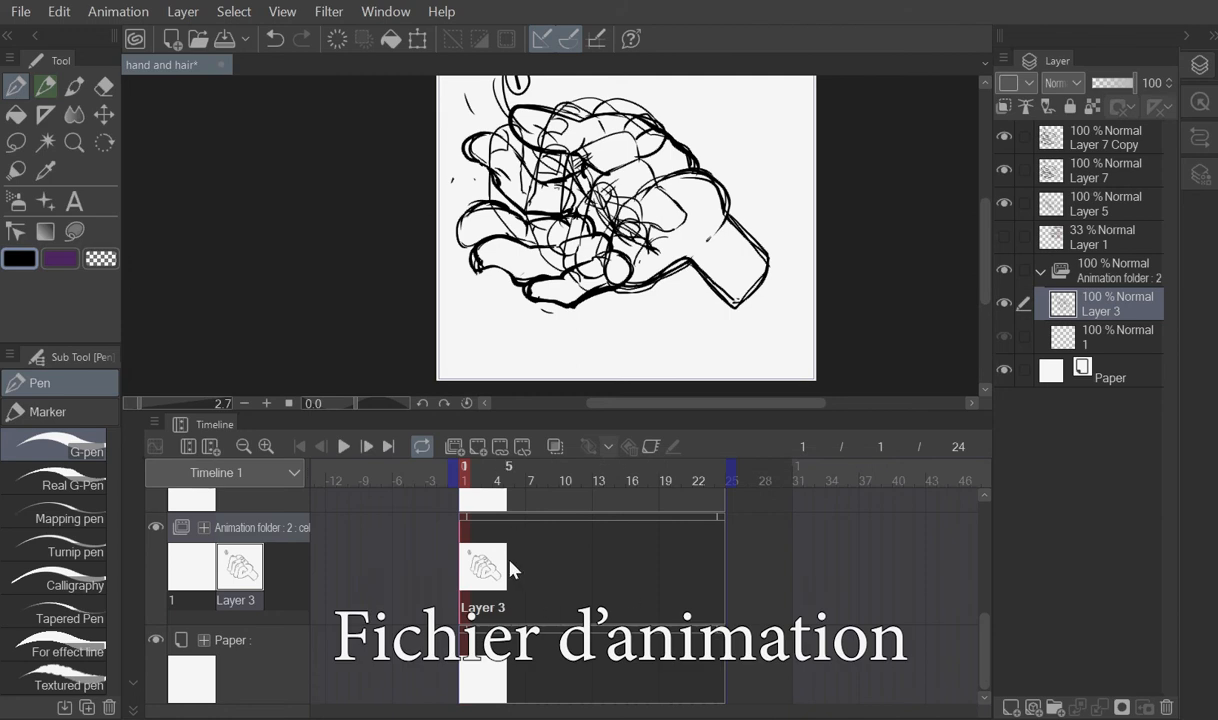
{"action": "left_click", "coordinate": [519, 474]}
{"action": "left_click", "coordinate": [477, 446]}
{"action": "double_click", "coordinate": [537, 612]}
{"action": "double_click", "coordinate": [710, 298]}
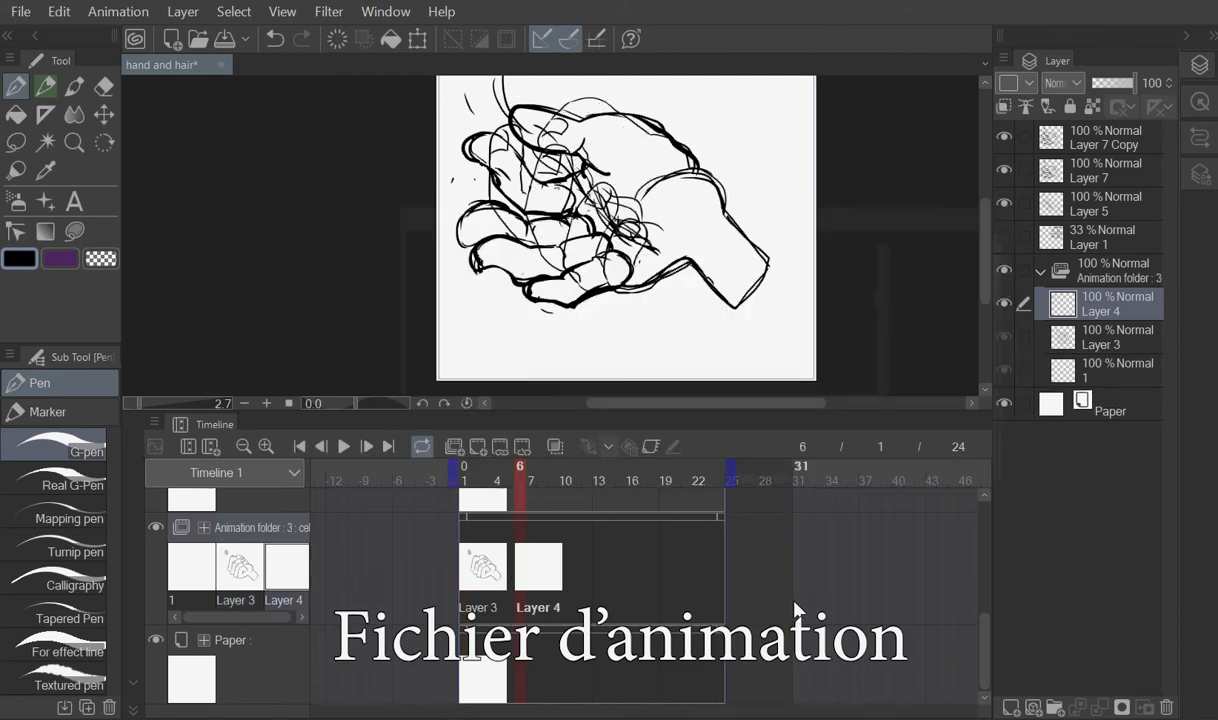
{"action": "key", "text": "ctrl+z"}
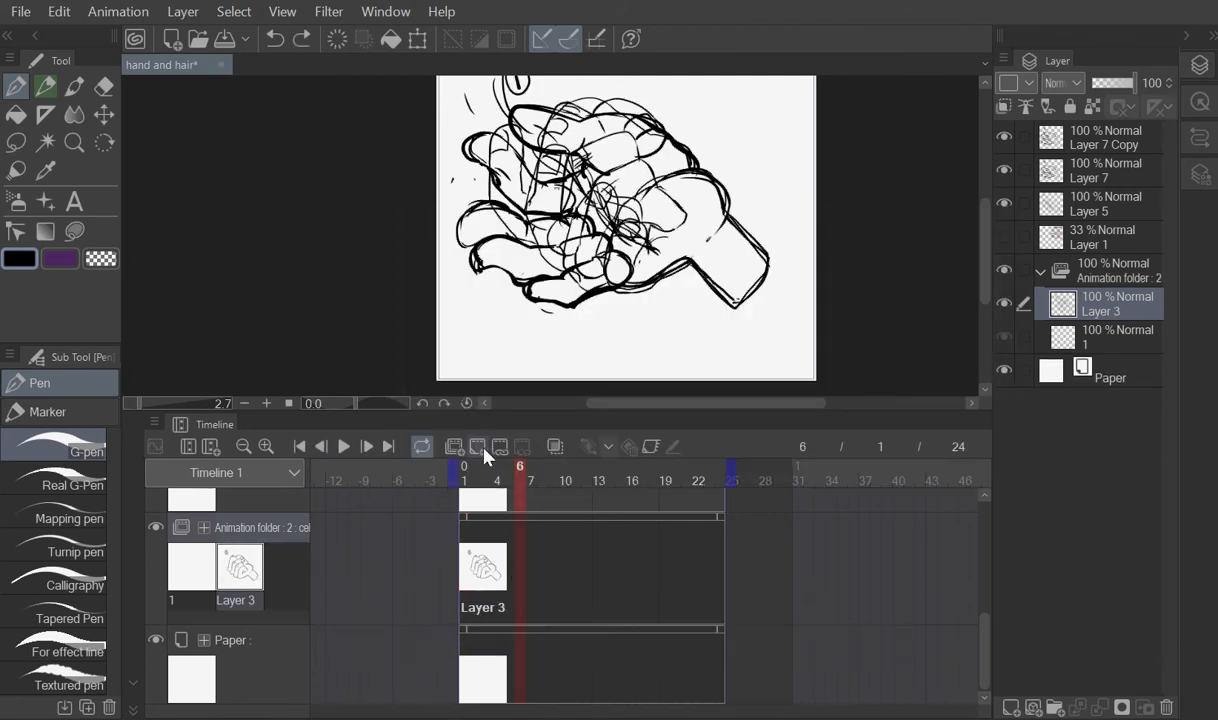
Step: Add a new cel at frame 6, then move Layer 5 into the animation folder and assign it to that frame
{"action": "left_click", "coordinate": [480, 446]}
{"action": "left_click_drag", "start_coordinate": [1079, 205], "coordinate": [1085, 320]}
{"action": "left_click", "coordinate": [500, 446]}
{"action": "double_click", "coordinate": [600, 298]}
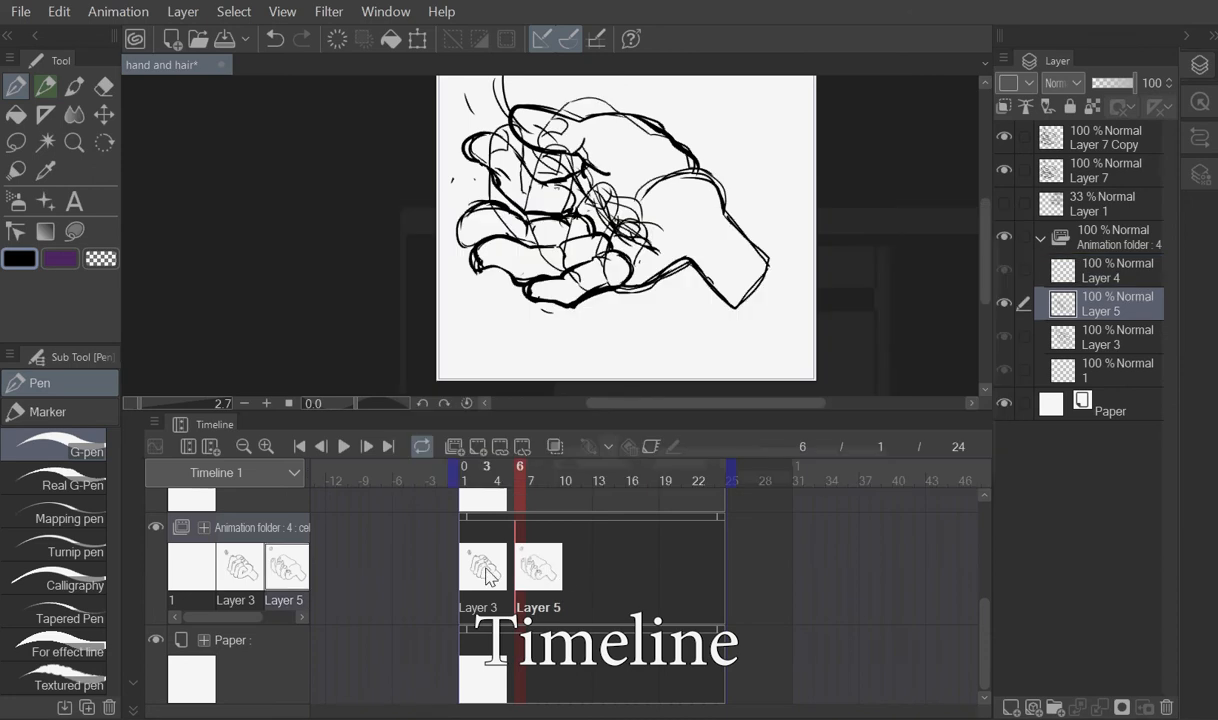
Step: Add a cel at frame 11, then move Layer 7 and Layer 7 Copy into the animation folder and assign Layer 7 to that frame
{"action": "left_click", "coordinate": [478, 446]}
{"action": "left_click", "coordinate": [500, 446]}
{"action": "left_click", "coordinate": [966, 284]}
{"action": "left_click_drag", "start_coordinate": [1105, 170], "coordinate": [1093, 266]}
{"action": "left_click", "coordinate": [500, 446]}
{"action": "left_click", "coordinate": [700, 362]}
{"action": "left_click", "coordinate": [930, 262]}
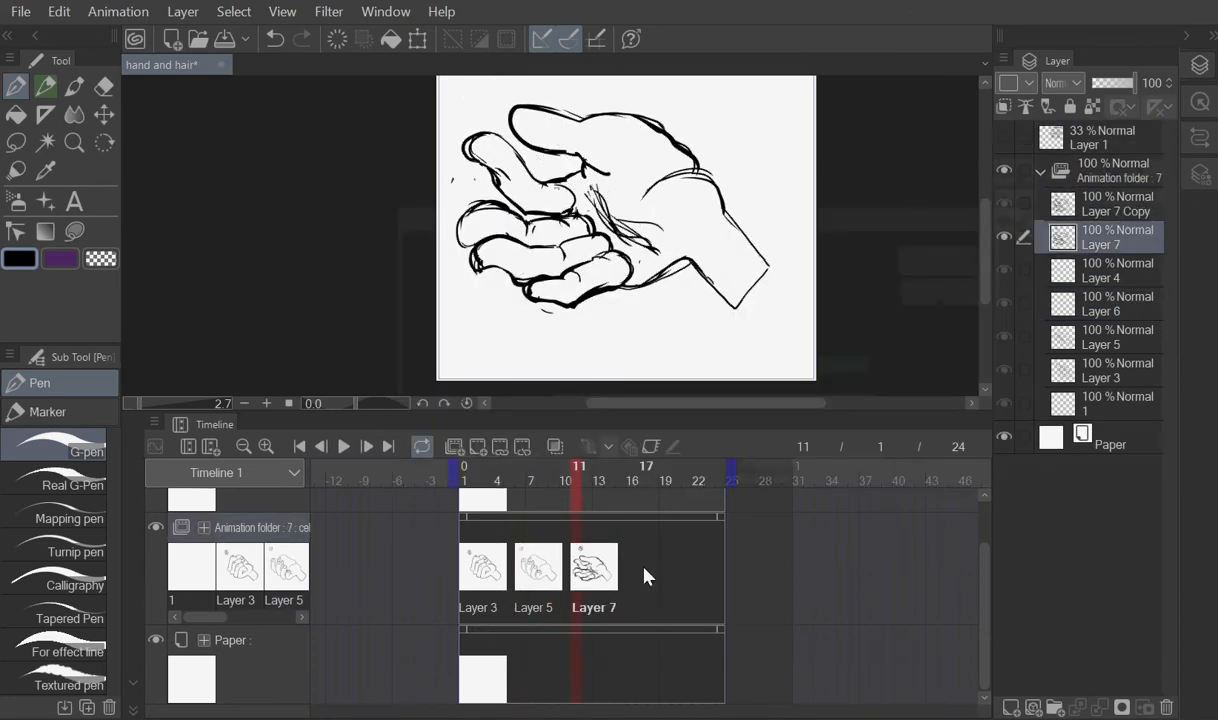
Step: Move the Layer 7 cel to frame 16 and assign Layer 7 Copy to a new cel at frame 21
{"action": "left_click_drag", "start_coordinate": [651, 571], "coordinate": [630, 575]}
{"action": "left_click", "coordinate": [682, 585]}
{"action": "left_click", "coordinate": [478, 446]}
{"action": "left_click", "coordinate": [500, 446]}
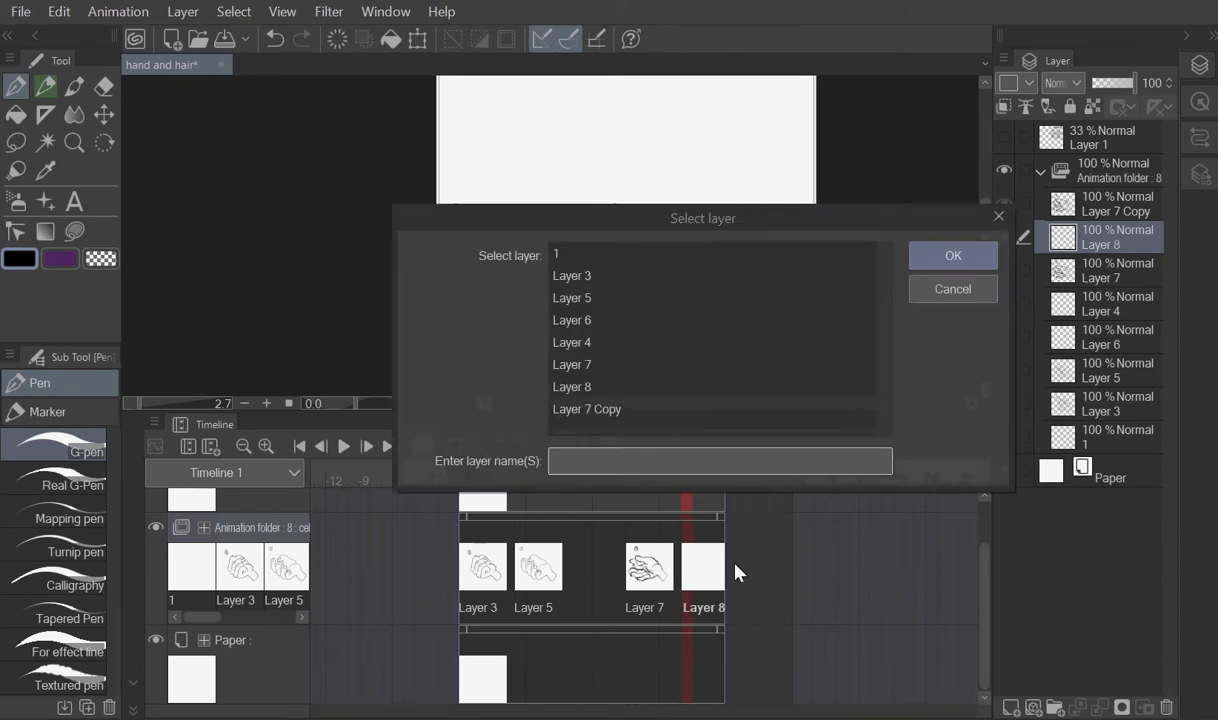
{"action": "left_click", "coordinate": [700, 387]}
{"action": "left_click", "coordinate": [953, 256]}
{"action": "left_click", "coordinate": [500, 446]}
{"action": "left_click", "coordinate": [587, 409]}
{"action": "left_click", "coordinate": [946, 262]}
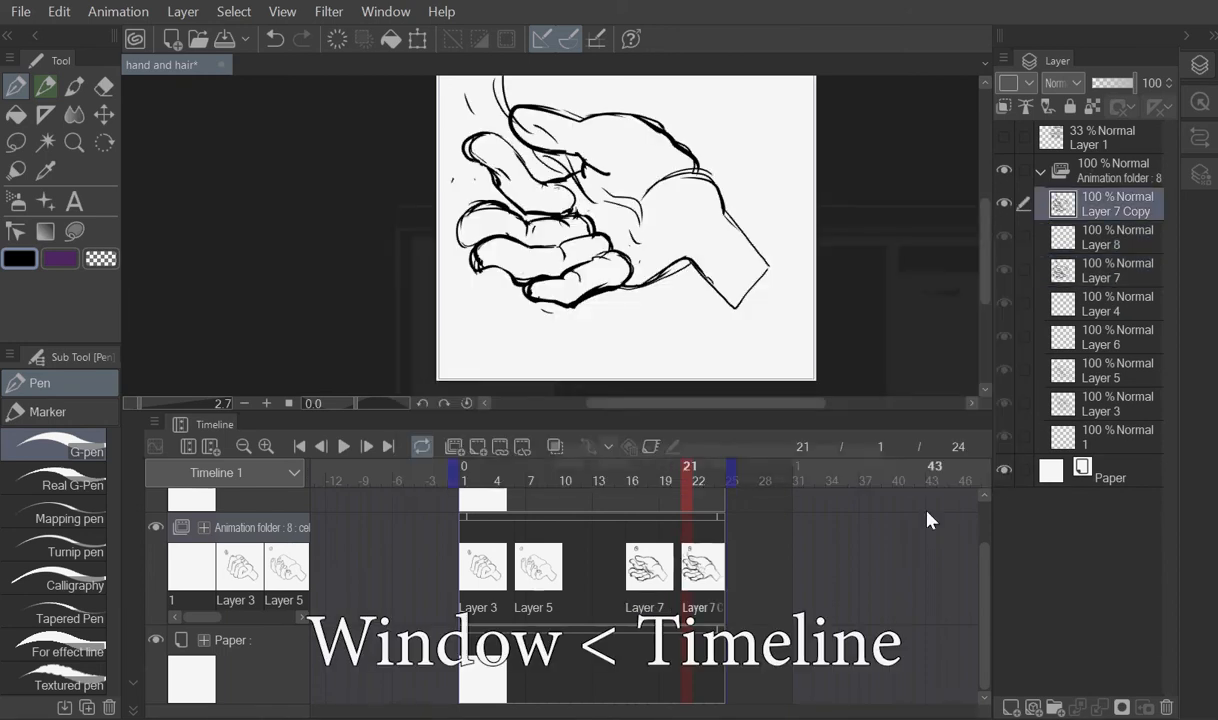
Step: Reduce the timeline's height and retime the cels so Layer 5 starts at frame 10 and Layer 7 at frame 17
{"action": "left_click_drag", "start_coordinate": [657, 413], "coordinate": [657, 479]}
{"action": "left_click_drag", "start_coordinate": [686, 533], "coordinate": [520, 535]}
{"action": "left_click_drag", "start_coordinate": [540, 650], "coordinate": [595, 650]}
{"action": "left_click", "coordinate": [628, 545]}
{"action": "left_click", "coordinate": [563, 668]}
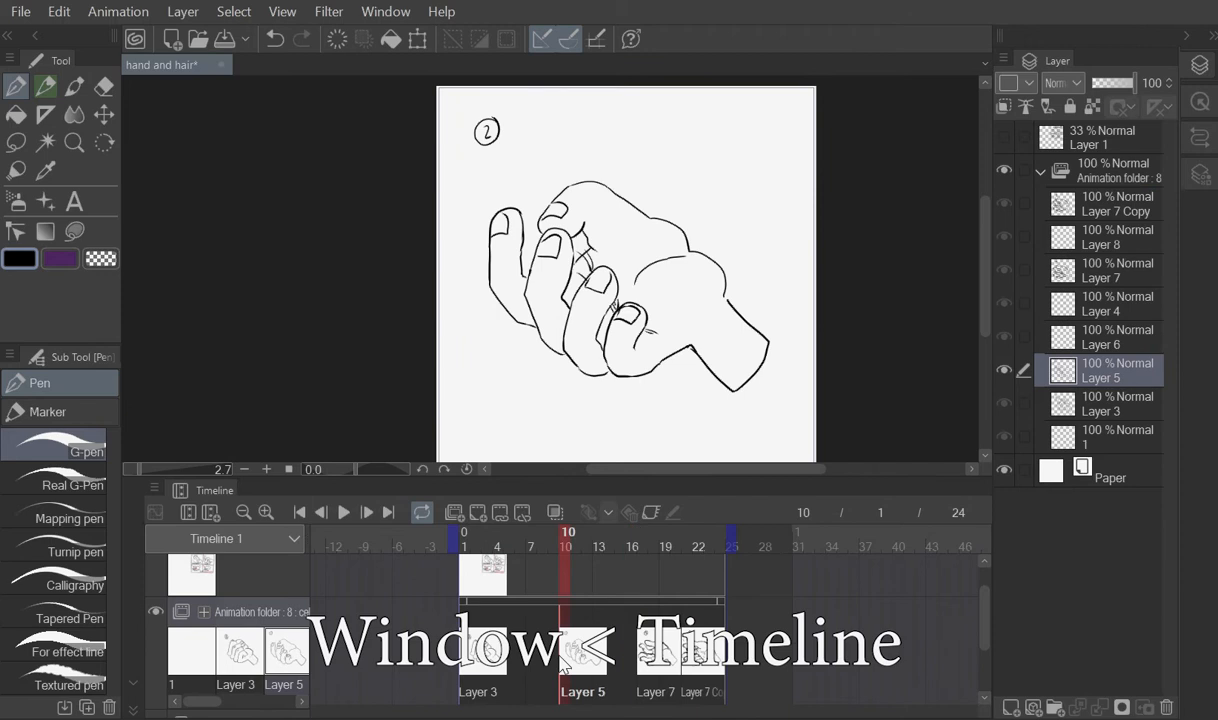
Step: Fade the cels to 22% opacity for Layer 3, 26% for Layer 5, 17% for Layer 7 and 22% for Layer 7 Copy
{"action": "scroll", "coordinate": [628, 457], "scroll_direction": "down", "scroll_amount": 1}
{"action": "left_click_drag", "start_coordinate": [688, 533], "coordinate": [487, 533]}
{"action": "left_click", "coordinate": [563, 641]}
{"action": "left_click_drag", "start_coordinate": [1126, 83], "coordinate": [1101, 86]}
{"action": "left_click", "coordinate": [642, 645]}
{"action": "left_click", "coordinate": [687, 645]}
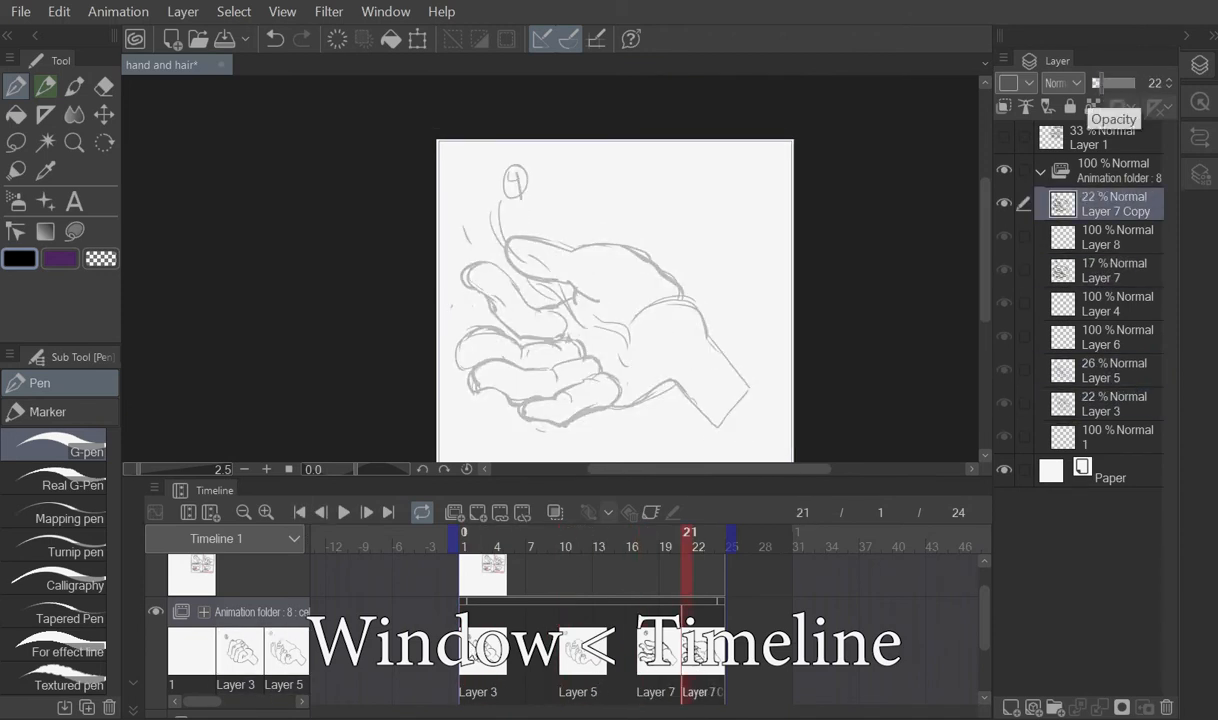
Step: Create a second animation folder above the existing one and add its first cel at frame 1
{"action": "left_click", "coordinate": [1100, 403]}
{"action": "left_click", "coordinate": [1100, 170]}
{"action": "left_click", "coordinate": [456, 512]}
{"action": "left_click", "coordinate": [478, 512]}
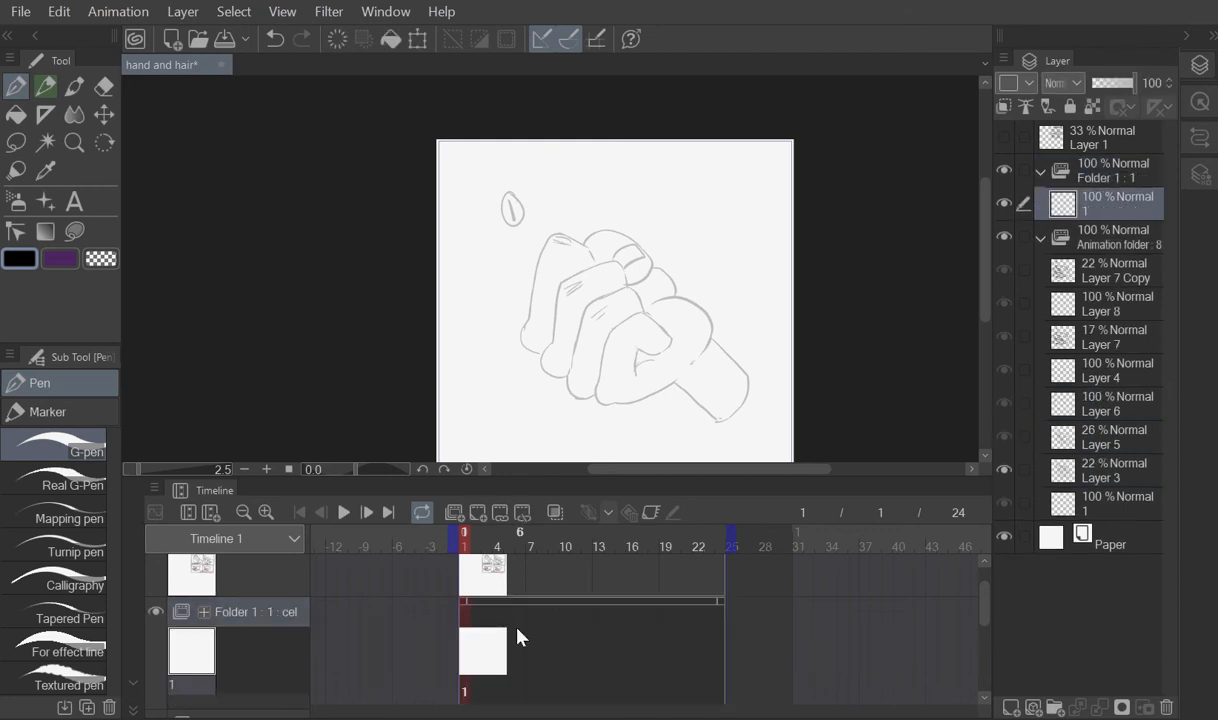
Step: Shrink the timeline for a larger canvas area and choose the Textured pen for inking the fist's wrist
{"action": "scroll", "coordinate": [516, 633], "scroll_direction": "down", "scroll_amount": 1}
{"action": "scroll", "coordinate": [755, 354], "scroll_direction": "up", "scroll_amount": 3}
{"action": "left_click_drag", "start_coordinate": [560, 479], "coordinate": [560, 545]}
{"action": "scroll", "coordinate": [662, 400], "scroll_direction": "up", "scroll_amount": 2}
{"action": "left_click", "coordinate": [58, 678]}
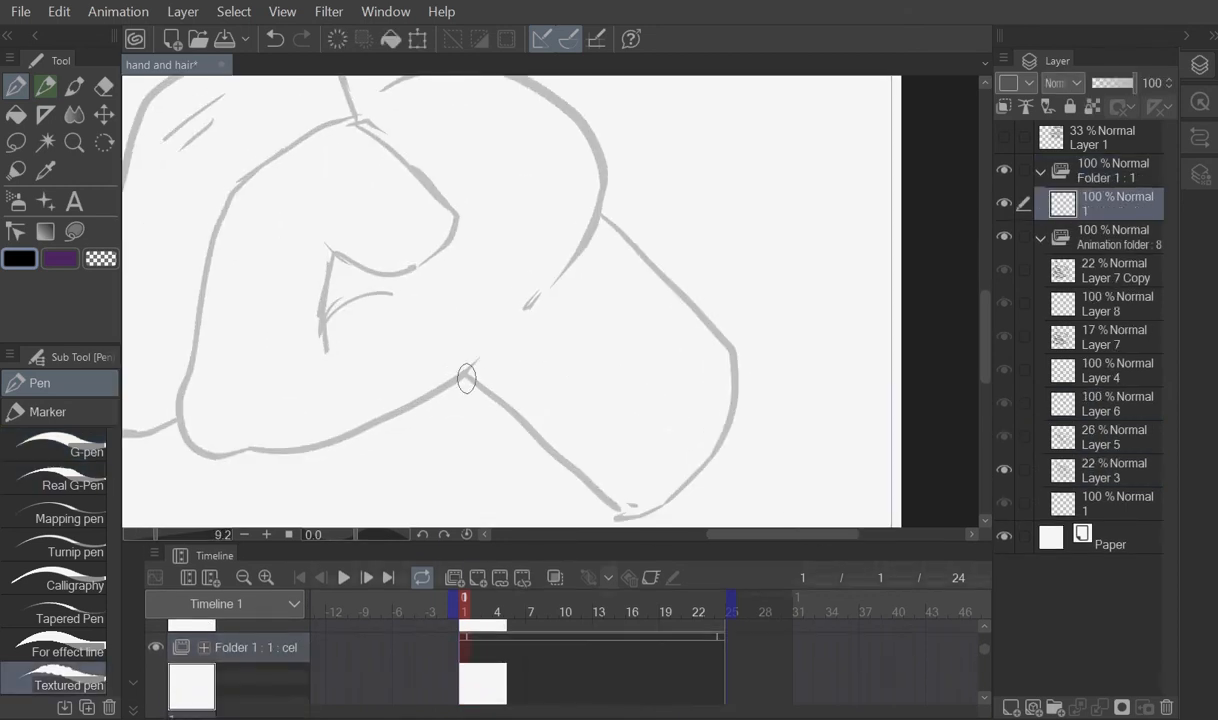
{"action": "left_click_drag", "start_coordinate": [465, 375], "coordinate": [521, 423]}
{"action": "scroll", "coordinate": [545, 446], "scroll_direction": "up", "scroll_amount": 2}
{"action": "key", "text": "ctrl+u"}
{"action": "key", "text": "Escape"}
{"action": "key", "text": "ctrl+z"}
{"action": "scroll", "coordinate": [475, 350], "scroll_direction": "up", "scroll_amount": 1}
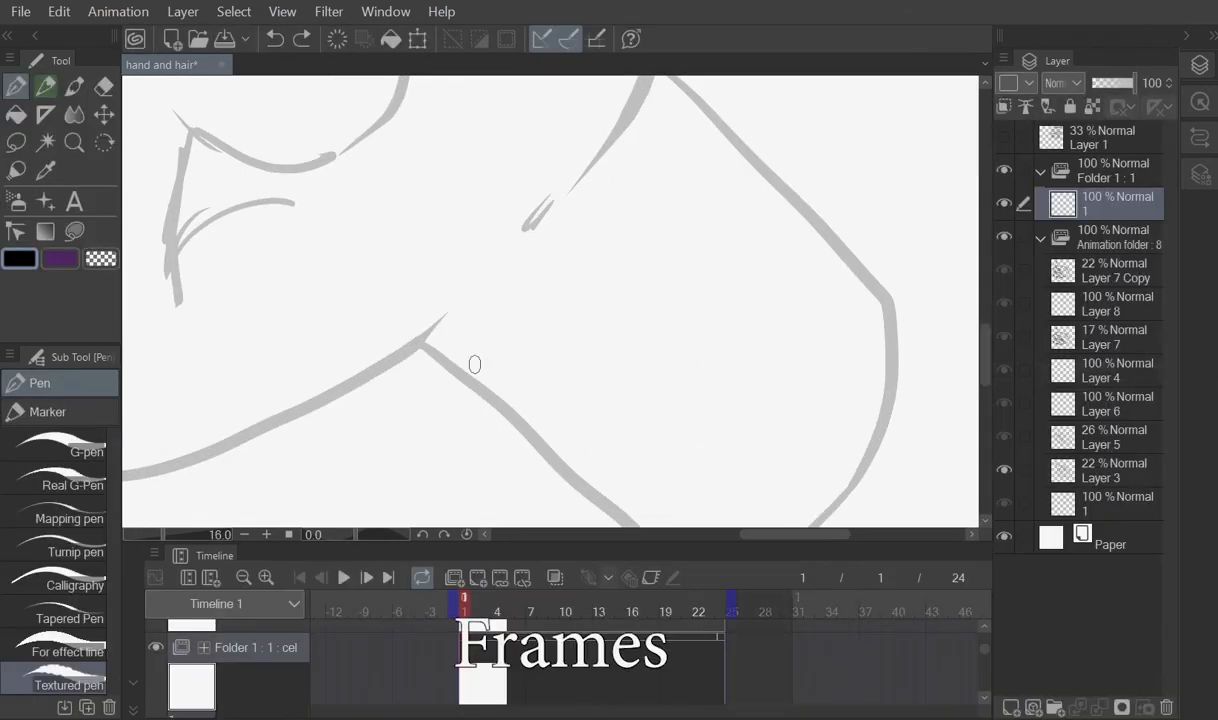
Step: Ink the wrist's two side lines and curved end over the sketch on cel 1
{"action": "scroll", "coordinate": [473, 364], "scroll_direction": "up", "scroll_amount": 1}
{"action": "key", "text": "ctrl+z"}
{"action": "scroll", "coordinate": [304, 257], "scroll_direction": "down", "scroll_amount": 1}
{"action": "key", "text": "ctrl+y"}
{"action": "left_click_drag", "start_coordinate": [304, 257], "coordinate": [544, 475]}
{"action": "mouse_move", "coordinate": [544, 475]}
{"action": "left_mouse_down"}
{"action": "mouse_move", "coordinate": [468, 436]}
{"action": "mouse_move", "coordinate": [538, 487]}
{"action": "left_mouse_up"}
{"action": "scroll", "coordinate": [476, 399], "scroll_direction": "down", "scroll_amount": 2}
{"action": "left_click_drag", "start_coordinate": [705, 338], "coordinate": [709, 239]}
{"action": "left_click_drag", "start_coordinate": [709, 239], "coordinate": [680, 386]}
{"action": "scroll", "coordinate": [680, 386], "scroll_direction": "down", "scroll_amount": 1}
{"action": "left_click_drag", "start_coordinate": [503, 204], "coordinate": [676, 382]}
Step: Ink the lower edge of the palm from the wrist around to the little finger's knuckle
{"action": "scroll", "coordinate": [308, 359], "scroll_direction": "up", "scroll_amount": 2}
{"action": "left_click_drag", "start_coordinate": [400, 420], "coordinate": [786, 306]}
{"action": "scroll", "coordinate": [795, 315], "scroll_direction": "up", "scroll_amount": 2}
{"action": "mouse_move", "coordinate": [780, 302]}
{"action": "left_mouse_down"}
{"action": "mouse_move", "coordinate": [683, 370]}
{"action": "mouse_move", "coordinate": [488, 470]}
{"action": "left_mouse_up"}
{"action": "scroll", "coordinate": [495, 399], "scroll_direction": "down", "scroll_amount": 4}
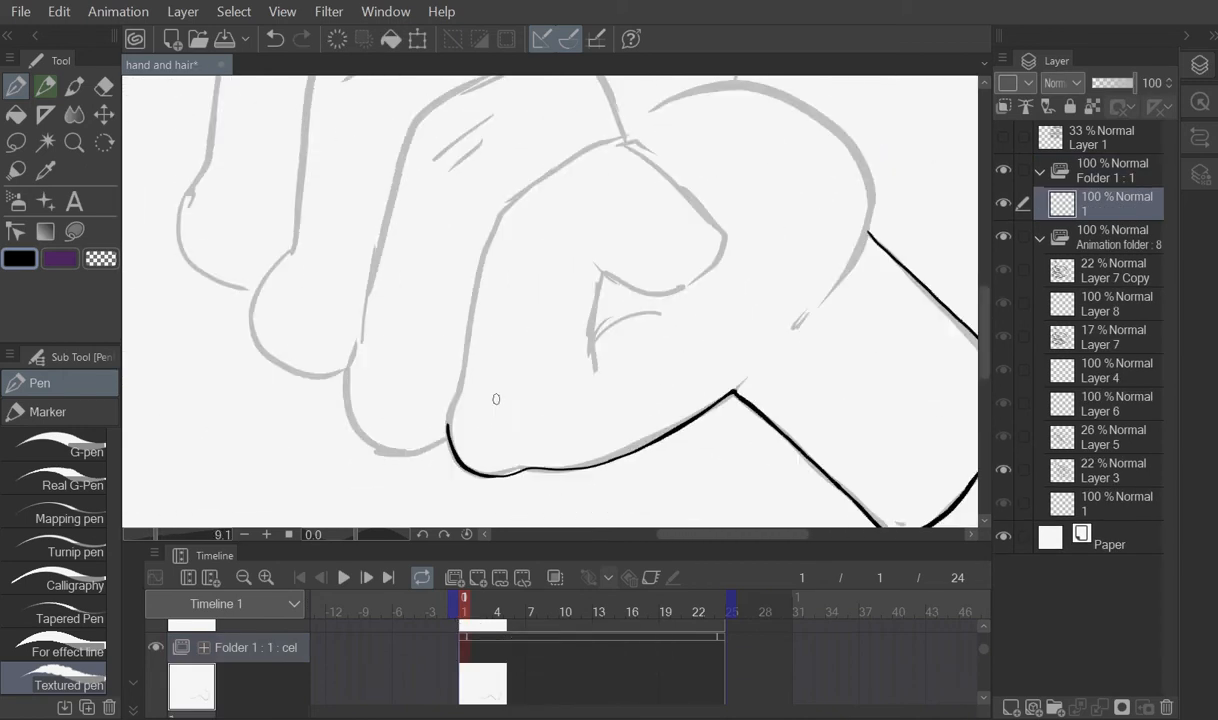
Step: Ink the little finger's curled tip, crease lines and outer contour, erasing the stray line at its top corner
{"action": "scroll", "coordinate": [520, 370], "scroll_direction": "up", "scroll_amount": 2}
{"action": "left_click_drag", "start_coordinate": [535, 342], "coordinate": [522, 403]}
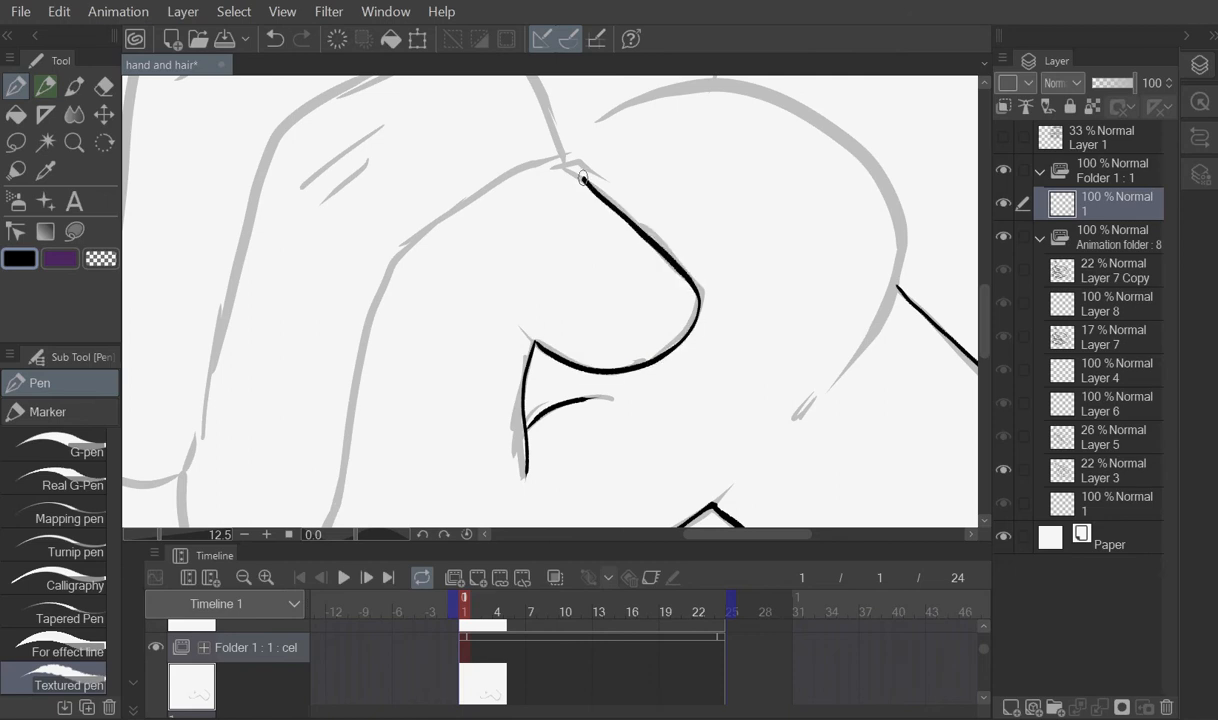
{"action": "key", "text": "ctrl+z"}
{"action": "left_click", "coordinate": [104, 86]}
{"action": "left_click_drag", "start_coordinate": [561, 158], "coordinate": [335, 300]}
{"action": "left_click", "coordinate": [16, 86]}
{"action": "scroll", "coordinate": [578, 128], "scroll_direction": "up", "scroll_amount": 2}
{"action": "scroll", "coordinate": [335, 300], "scroll_direction": "down", "scroll_amount": 3}
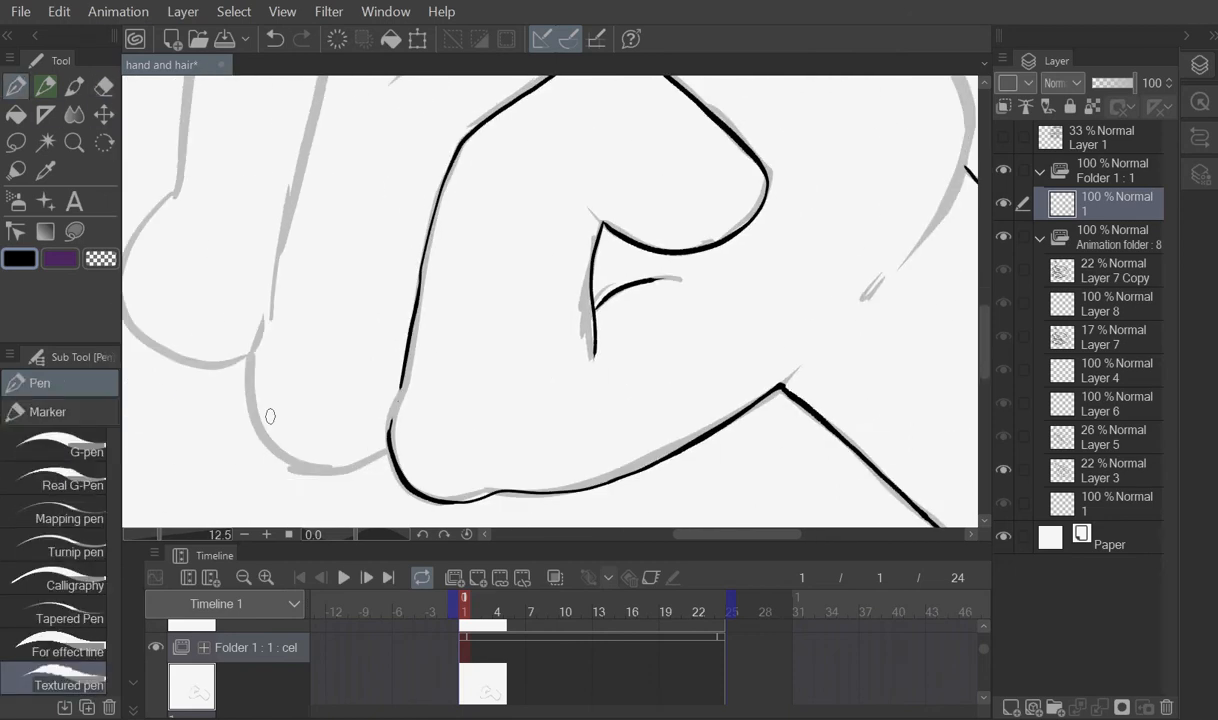
Step: Ink the ring finger's lower knuckle, outer side and folded end over the sketch
{"action": "left_click_drag", "start_coordinate": [252, 356], "coordinate": [388, 452]}
{"action": "scroll", "coordinate": [326, 351], "scroll_direction": "down", "scroll_amount": 1}
{"action": "scroll", "coordinate": [326, 351], "scroll_direction": "up", "scroll_amount": 2}
{"action": "mouse_move", "coordinate": [555, 292]}
{"action": "left_mouse_down"}
{"action": "mouse_move", "coordinate": [476, 157]}
{"action": "mouse_move", "coordinate": [325, 180]}
{"action": "left_mouse_up"}
{"action": "scroll", "coordinate": [394, 285], "scroll_direction": "down", "scroll_amount": 3}
{"action": "scroll", "coordinate": [394, 285], "scroll_direction": "up", "scroll_amount": 3}
{"action": "left_click_drag", "start_coordinate": [420, 78], "coordinate": [296, 380]}
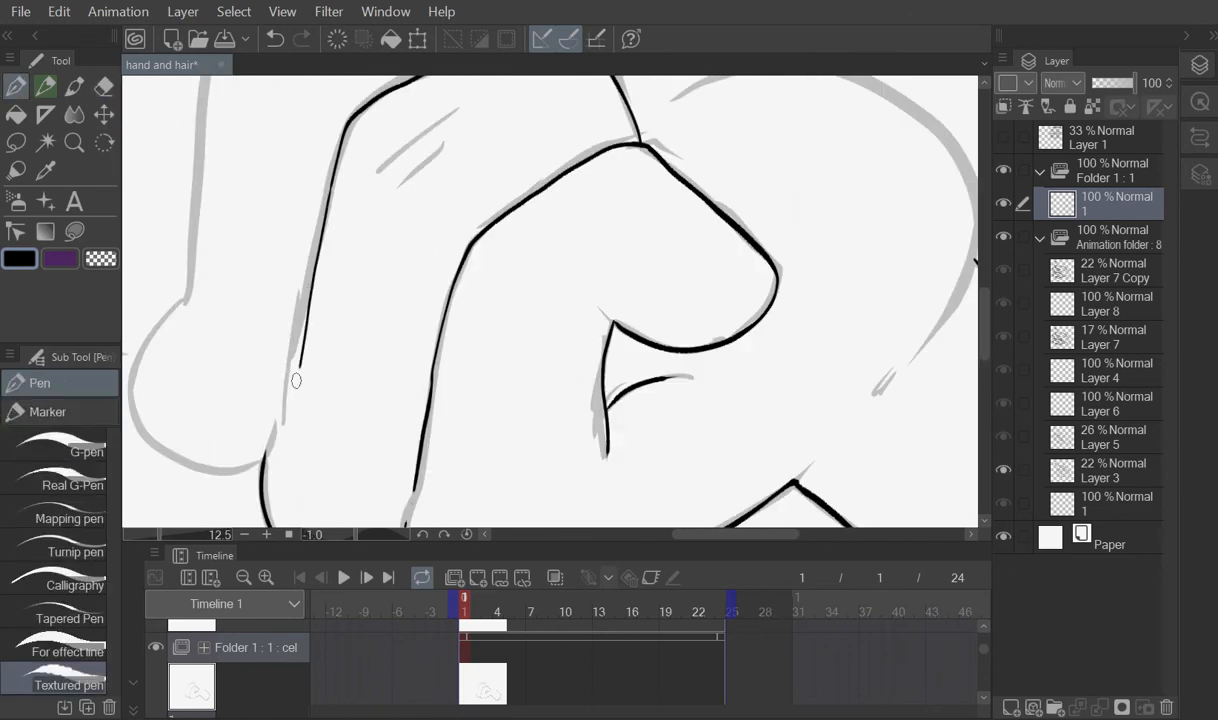
Step: Ink the middle finger's contour, the little fingernail, and the index finger's lower knuckle and outer side
{"action": "scroll", "coordinate": [296, 380], "scroll_direction": "down", "scroll_amount": 3}
{"action": "scroll", "coordinate": [260, 420], "scroll_direction": "up", "scroll_amount": 2}
{"action": "mouse_move", "coordinate": [360, 495]}
{"action": "left_mouse_down"}
{"action": "mouse_move", "coordinate": [255, 433]}
{"action": "mouse_move", "coordinate": [525, 261]}
{"action": "mouse_move", "coordinate": [590, 370]}
{"action": "mouse_move", "coordinate": [652, 384]}
{"action": "left_mouse_up"}
{"action": "scroll", "coordinate": [320, 169], "scroll_direction": "up", "scroll_amount": 1}
{"action": "scroll", "coordinate": [590, 370], "scroll_direction": "down", "scroll_amount": 4}
{"action": "scroll", "coordinate": [630, 362], "scroll_direction": "up", "scroll_amount": 3}
{"action": "scroll", "coordinate": [420, 320], "scroll_direction": "up", "scroll_amount": 2}
{"action": "left_click_drag", "start_coordinate": [387, 390], "coordinate": [443, 483]}
{"action": "scroll", "coordinate": [426, 504], "scroll_direction": "down", "scroll_amount": 2}
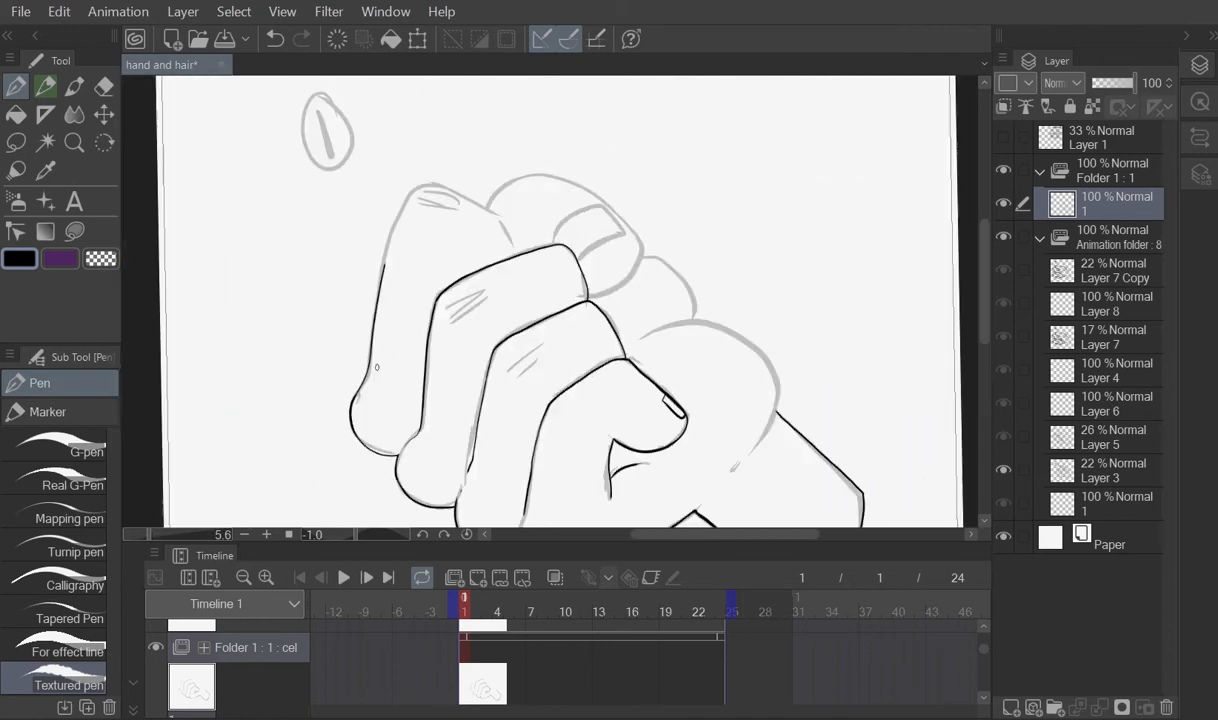
Step: Ink the index finger's top edge and folded end down to the middle finger
{"action": "scroll", "coordinate": [436, 182], "scroll_direction": "up", "scroll_amount": 3}
{"action": "mouse_move", "coordinate": [313, 522]}
{"action": "left_mouse_down"}
{"action": "mouse_move", "coordinate": [508, 206]}
{"action": "mouse_move", "coordinate": [668, 362]}
{"action": "left_mouse_up"}
{"action": "scroll", "coordinate": [343, 410], "scroll_direction": "up", "scroll_amount": 2}
{"action": "scroll", "coordinate": [351, 345], "scroll_direction": "down", "scroll_amount": 4}
Step: Ink the thumb's outline and nail, followed by the two rounded palm contours between the thumb and wrist
{"action": "scroll", "coordinate": [700, 312], "scroll_direction": "up", "scroll_amount": 3}
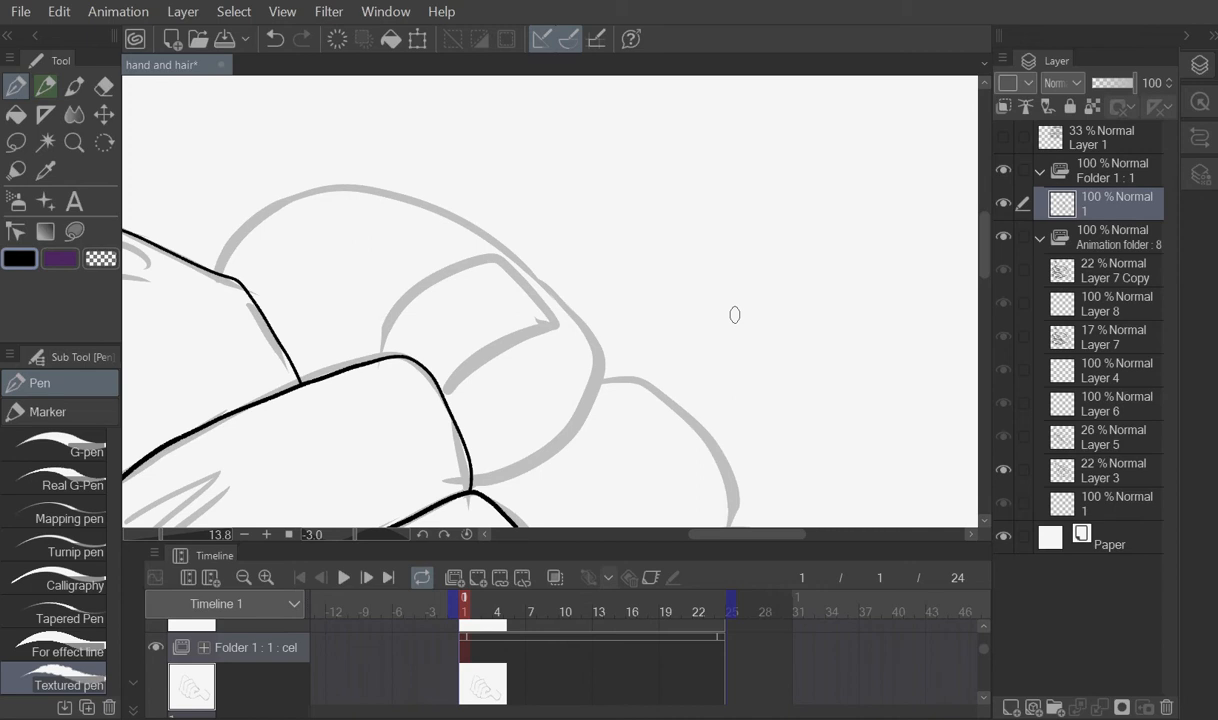
{"action": "scroll", "coordinate": [472, 399], "scroll_direction": "up", "scroll_amount": 1}
{"action": "mouse_move", "coordinate": [430, 459]}
{"action": "left_mouse_down"}
{"action": "mouse_move", "coordinate": [491, 312]}
{"action": "mouse_move", "coordinate": [361, 408]}
{"action": "left_mouse_up"}
{"action": "scroll", "coordinate": [361, 408], "scroll_direction": "down", "scroll_amount": 3}
{"action": "scroll", "coordinate": [585, 394], "scroll_direction": "up", "scroll_amount": 2}
{"action": "left_click_drag", "start_coordinate": [604, 386], "coordinate": [552, 239]}
{"action": "left_click_drag", "start_coordinate": [267, 221], "coordinate": [381, 348]}
{"action": "left_click_drag", "start_coordinate": [299, 373], "coordinate": [519, 408]}
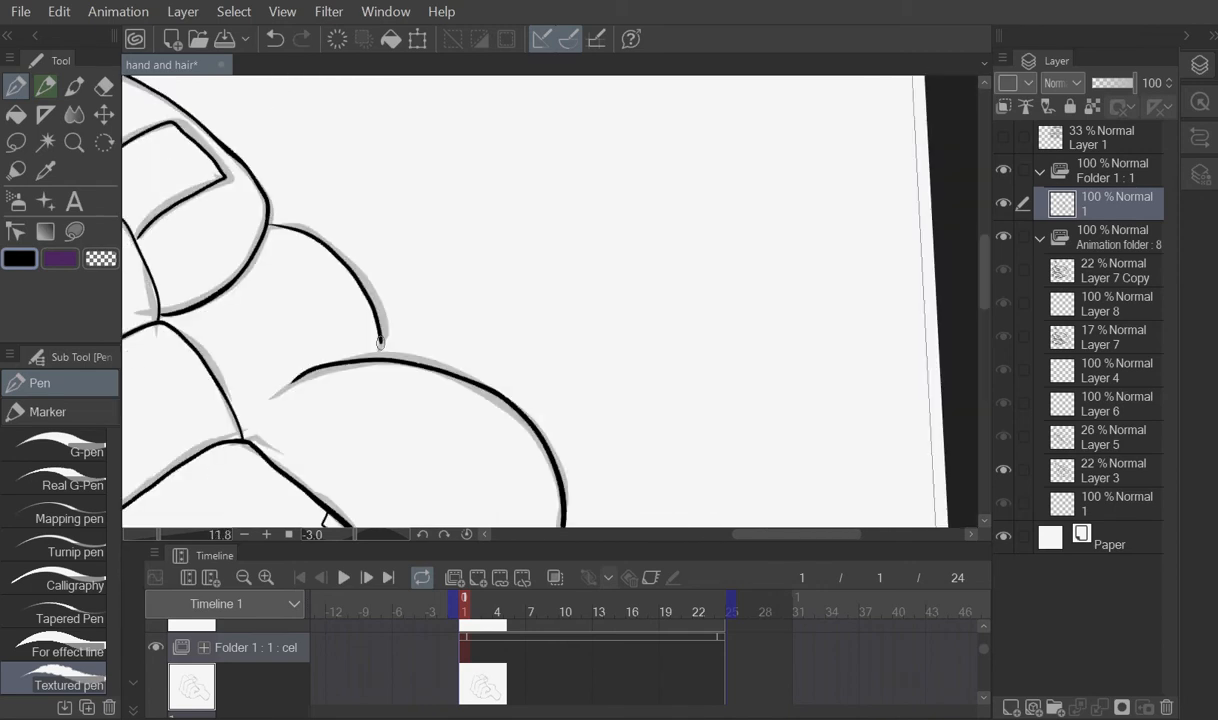
Step: Erase the overlapping lines where the thumb meets the index finger and re-ink the index finger's top edge
{"action": "scroll", "coordinate": [280, 251], "scroll_direction": "down", "scroll_amount": 4}
{"action": "key", "text": "e"}
{"action": "scroll", "coordinate": [280, 251], "scroll_direction": "up", "scroll_amount": 2}
{"action": "mouse_move", "coordinate": [412, 285]}
{"action": "left_mouse_down"}
{"action": "mouse_move", "coordinate": [318, 228]}
{"action": "mouse_move", "coordinate": [475, 304]}
{"action": "left_mouse_up"}
{"action": "key", "text": "p"}
{"action": "scroll", "coordinate": [174, 96], "scroll_direction": "down", "scroll_amount": 1}
{"action": "scroll", "coordinate": [300, 251], "scroll_direction": "up", "scroll_amount": 3}
{"action": "scroll", "coordinate": [315, 235], "scroll_direction": "up", "scroll_amount": 5}
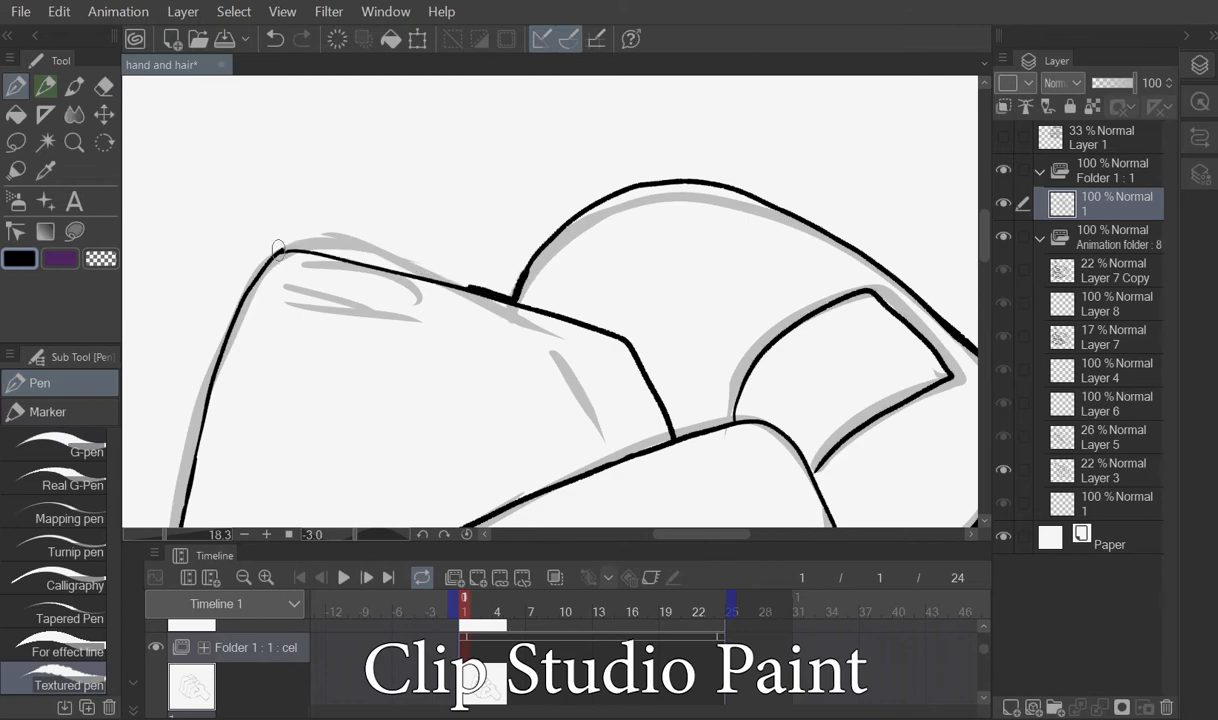
Step: Clean up and re-ink the small fold between the index finger and the middle finger's knuckle
{"action": "scroll", "coordinate": [503, 325], "scroll_direction": "down", "scroll_amount": 3}
{"action": "scroll", "coordinate": [549, 301], "scroll_direction": "up", "scroll_amount": 2}
{"action": "key", "text": "e"}
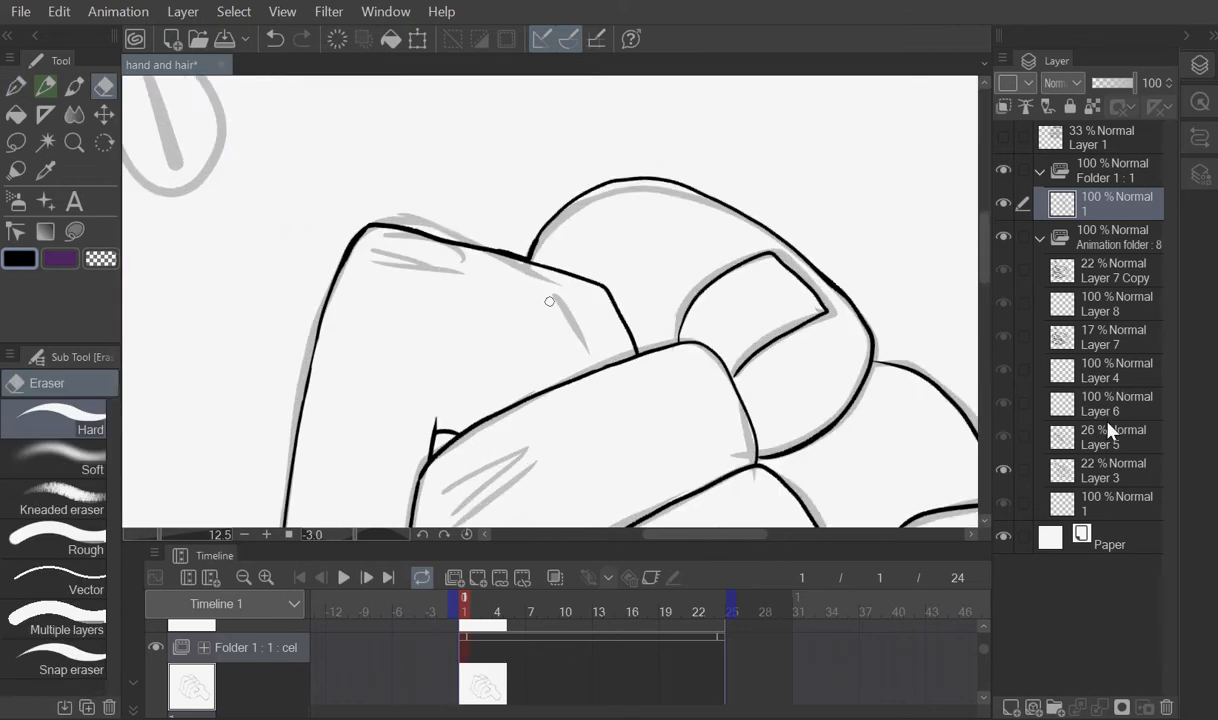
{"action": "left_click_drag", "start_coordinate": [436, 419], "coordinate": [495, 415]}
{"action": "scroll", "coordinate": [438, 321], "scroll_direction": "up", "scroll_amount": 1}
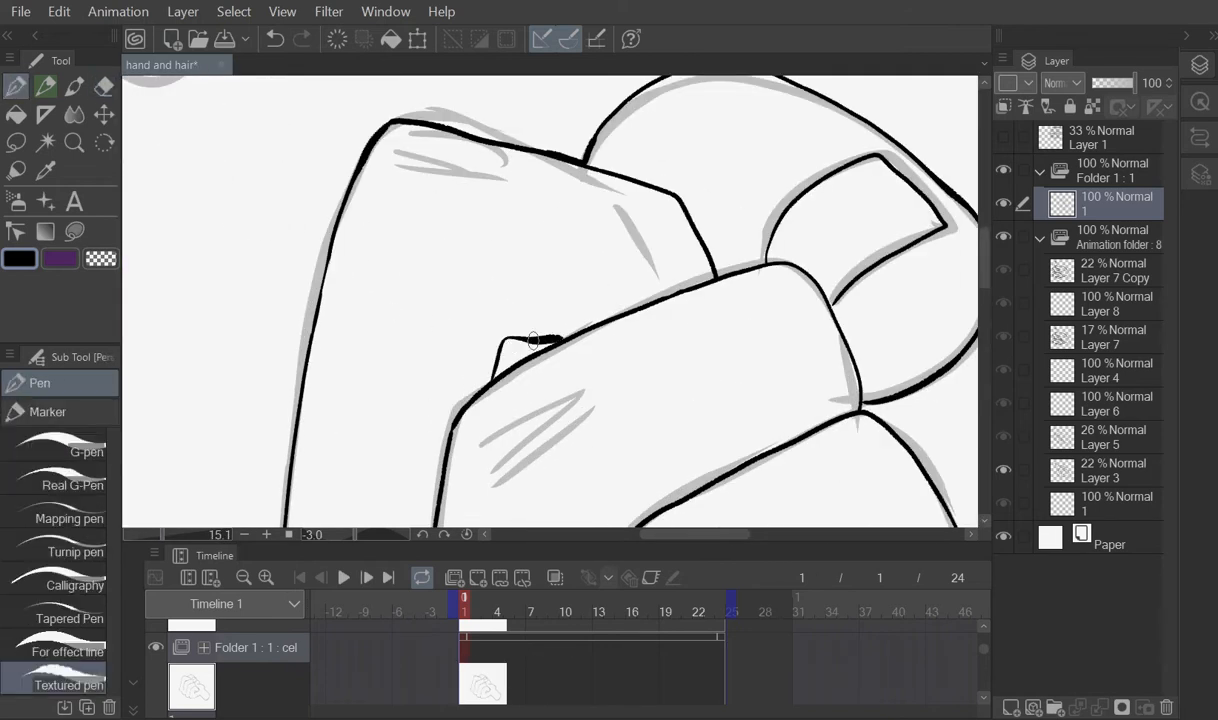
{"action": "scroll", "coordinate": [596, 248], "scroll_direction": "down", "scroll_amount": 8}
{"action": "scroll", "coordinate": [791, 350], "scroll_direction": "up", "scroll_amount": 5}
{"action": "scroll", "coordinate": [525, 300], "scroll_direction": "down", "scroll_amount": 7}
Step: Level the canvas rotation and add cel 2 at frame 10 in Folder 1, undoing the cel misplaced in the sketch folder
{"action": "key", "text": "r"}
{"action": "left_click_drag", "start_coordinate": [721, 370], "coordinate": [718, 385]}
{"action": "key", "text": "p"}
{"action": "scroll", "coordinate": [567, 353], "scroll_direction": "down", "scroll_amount": 3}
{"action": "scroll", "coordinate": [582, 325], "scroll_direction": "up", "scroll_amount": 4}
{"action": "mouse_move", "coordinate": [985, 650]}
{"action": "left_mouse_down"}
{"action": "mouse_move", "coordinate": [984, 670]}
{"action": "mouse_move", "coordinate": [983, 646]}
{"action": "left_mouse_up"}
{"action": "left_click", "coordinate": [566, 677]}
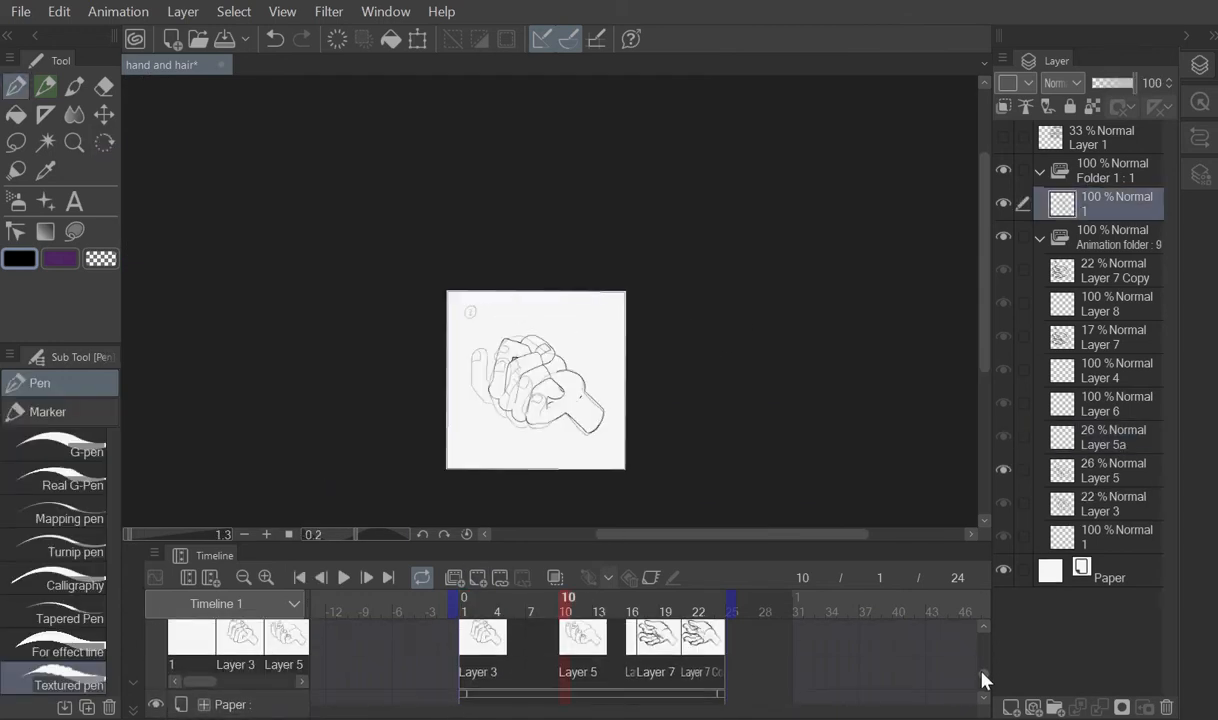
{"action": "left_click_drag", "start_coordinate": [983, 673], "coordinate": [985, 659]}
{"action": "key", "text": "ctrl+z"}
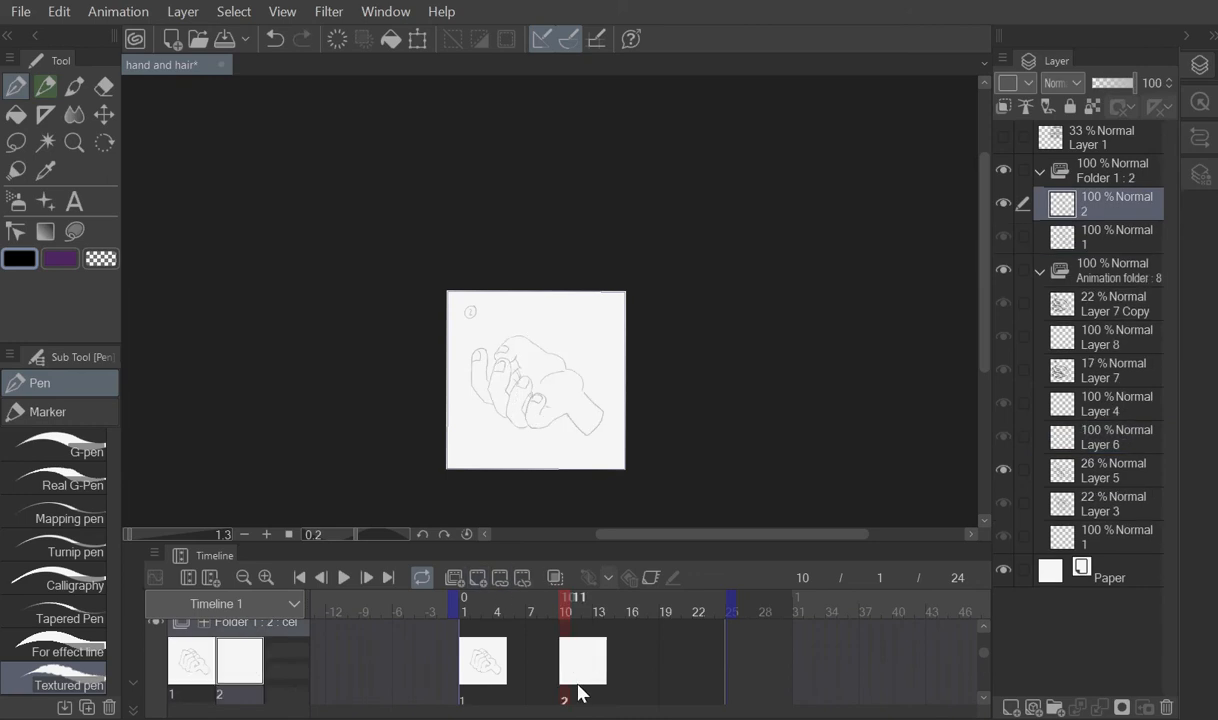
Step: Check the inked fist at frame 1 and enable onion skin for drawing cel 2 at frame 10
{"action": "scroll", "coordinate": [759, 437], "scroll_direction": "up", "scroll_amount": 5}
{"action": "left_click", "coordinate": [489, 648]}
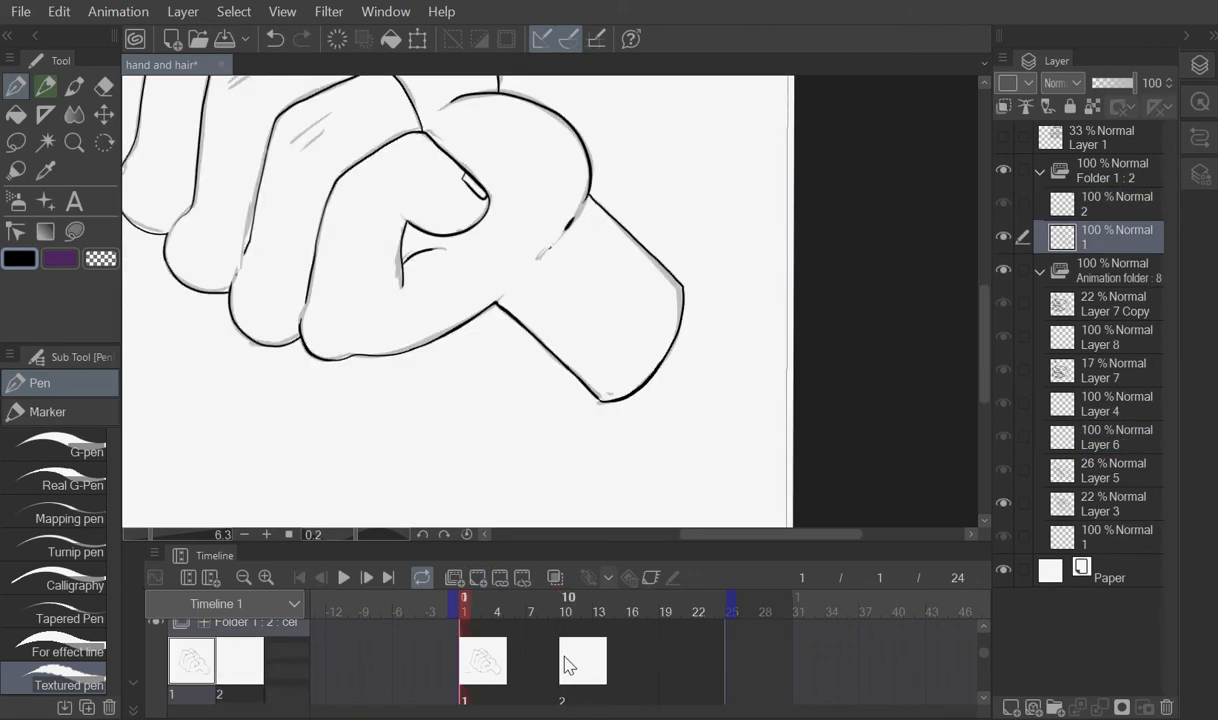
{"action": "left_click", "coordinate": [583, 660]}
{"action": "scroll", "coordinate": [405, 328], "scroll_direction": "up", "scroll_amount": 4}
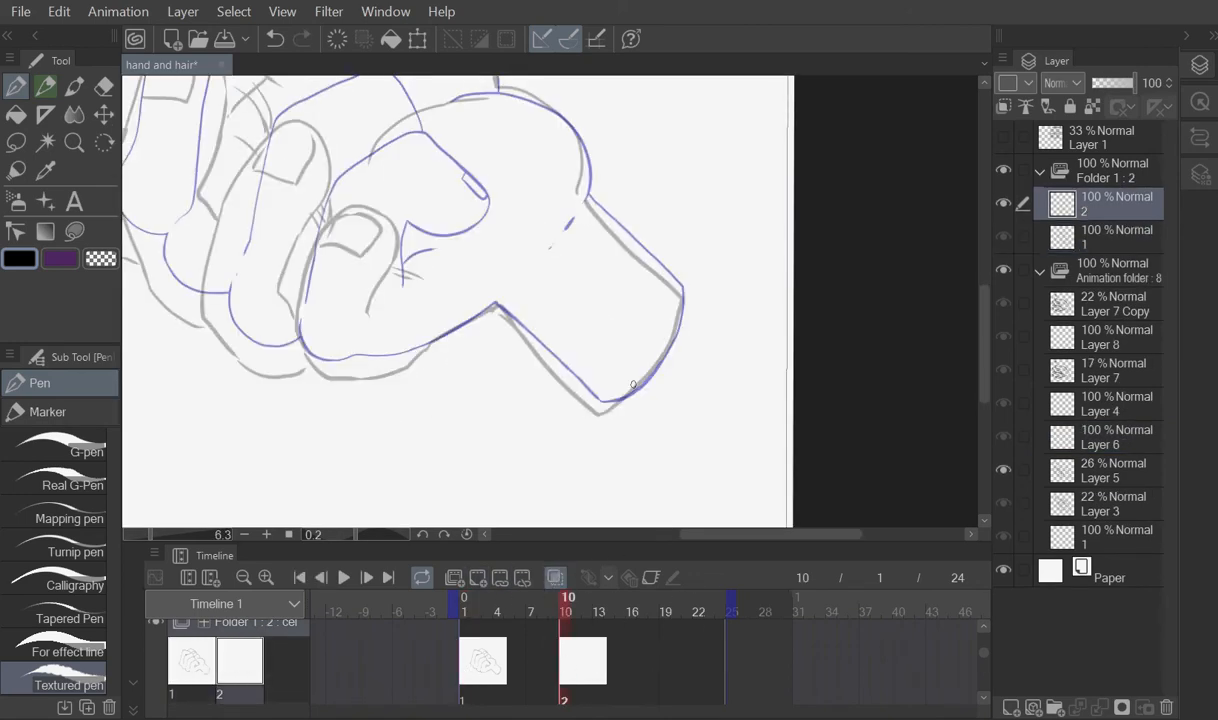
Step: Ink the wrist outline and the short palm crease on cel 2, following the onion-skinned first frame
{"action": "left_click_drag", "start_coordinate": [514, 426], "coordinate": [606, 516]}
{"action": "scroll", "coordinate": [540, 330], "scroll_direction": "down", "scroll_amount": 2}
{"action": "left_click_drag", "start_coordinate": [536, 201], "coordinate": [680, 337]}
{"action": "scroll", "coordinate": [529, 420], "scroll_direction": "up", "scroll_amount": 2}
{"action": "mouse_move", "coordinate": [571, 482]}
{"action": "left_mouse_down"}
{"action": "mouse_move", "coordinate": [767, 307]}
{"action": "mouse_move", "coordinate": [783, 176]}
{"action": "left_mouse_up"}
{"action": "left_click_drag", "start_coordinate": [562, 317], "coordinate": [620, 243]}
{"action": "scroll", "coordinate": [630, 275], "scroll_direction": "down", "scroll_amount": 5}
{"action": "scroll", "coordinate": [543, 174], "scroll_direction": "up", "scroll_amount": 2}
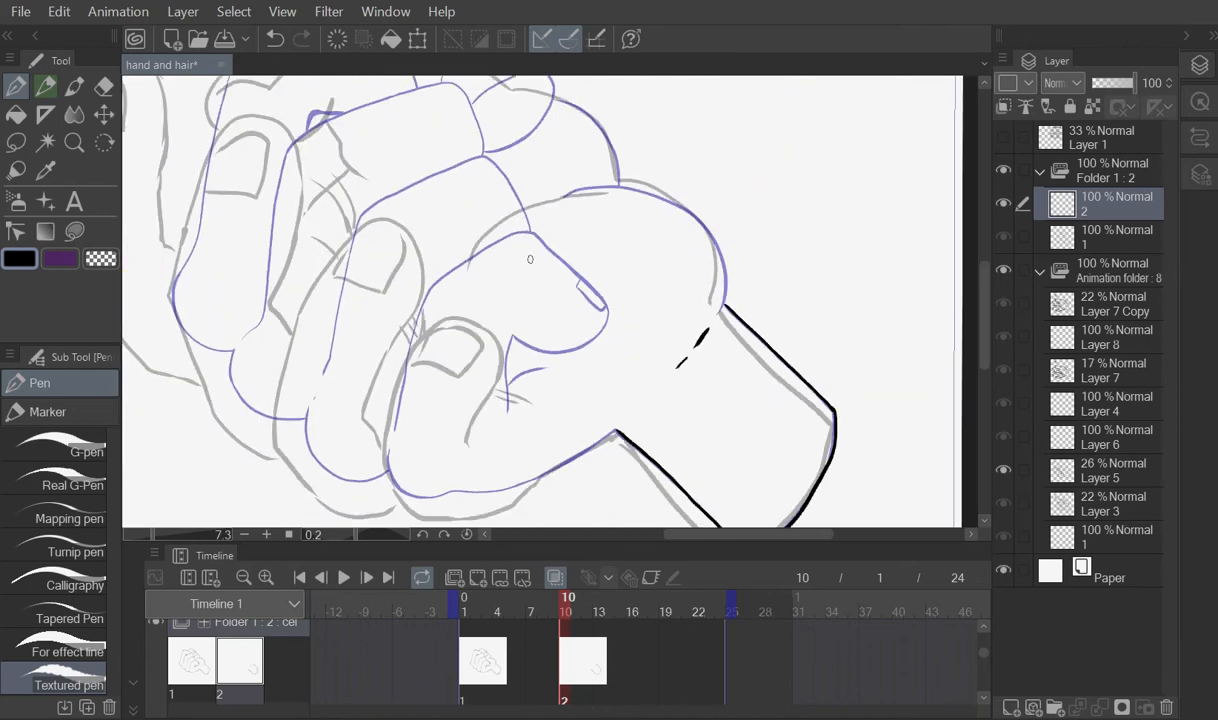
Step: Ink the lower palm edge and the little finger's slightly opened outline, creases and nail on cel 2
{"action": "scroll", "coordinate": [510, 381], "scroll_direction": "down", "scroll_amount": 1}
{"action": "left_click_drag", "start_coordinate": [605, 420], "coordinate": [496, 472]}
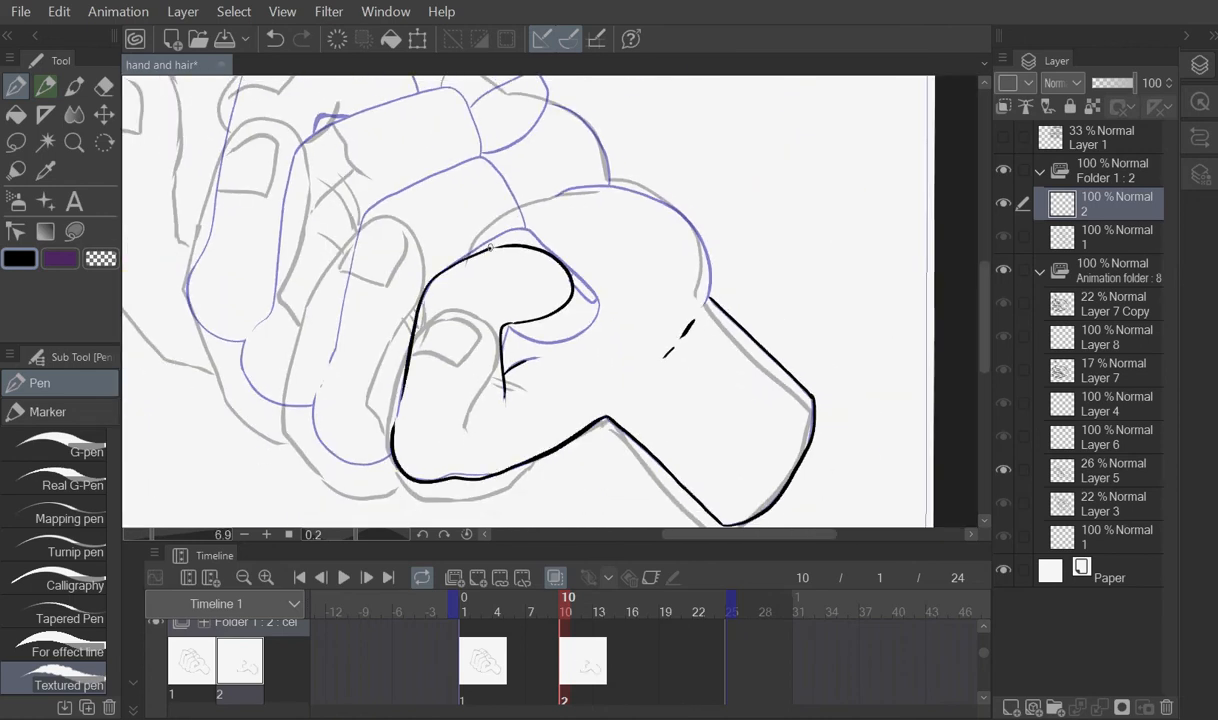
{"action": "scroll", "coordinate": [490, 247], "scroll_direction": "up", "scroll_amount": 2}
{"action": "key", "text": "p"}
{"action": "scroll", "coordinate": [520, 290], "scroll_direction": "up", "scroll_amount": 1}
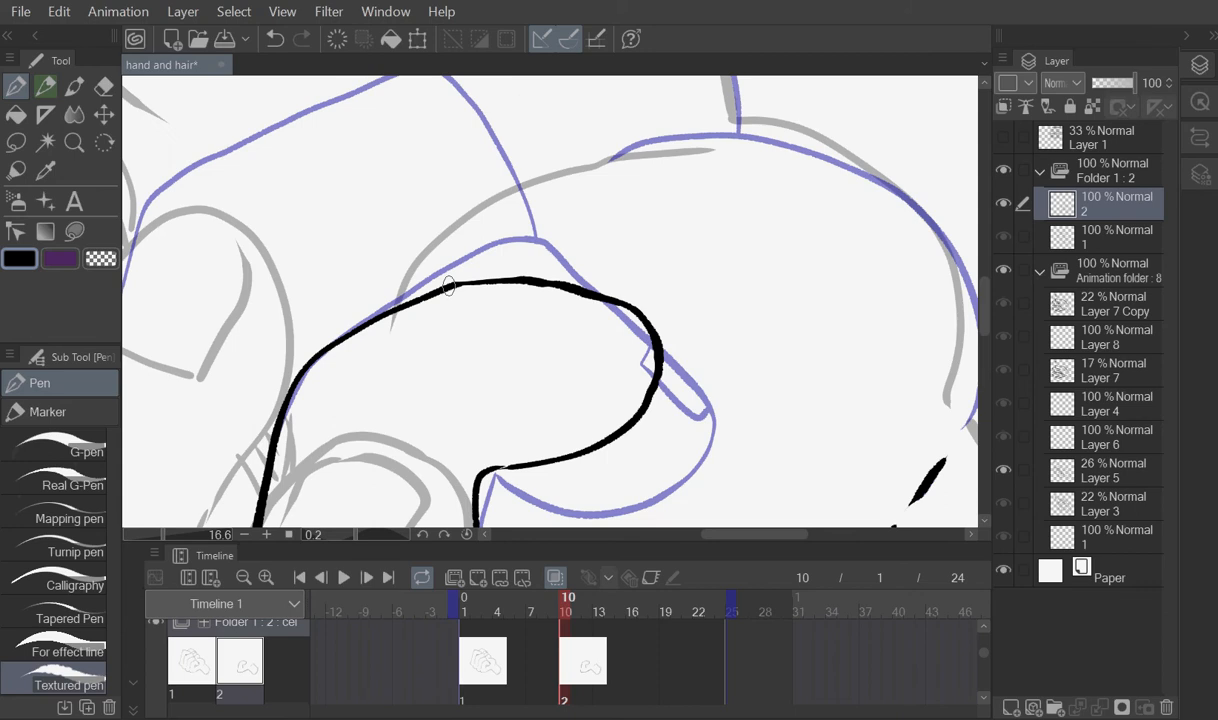
{"action": "key", "text": "ctrl+z"}
{"action": "scroll", "coordinate": [637, 275], "scroll_direction": "down", "scroll_amount": 3}
{"action": "scroll", "coordinate": [637, 319], "scroll_direction": "up", "scroll_amount": 2}
{"action": "key", "text": "ctrl+z"}
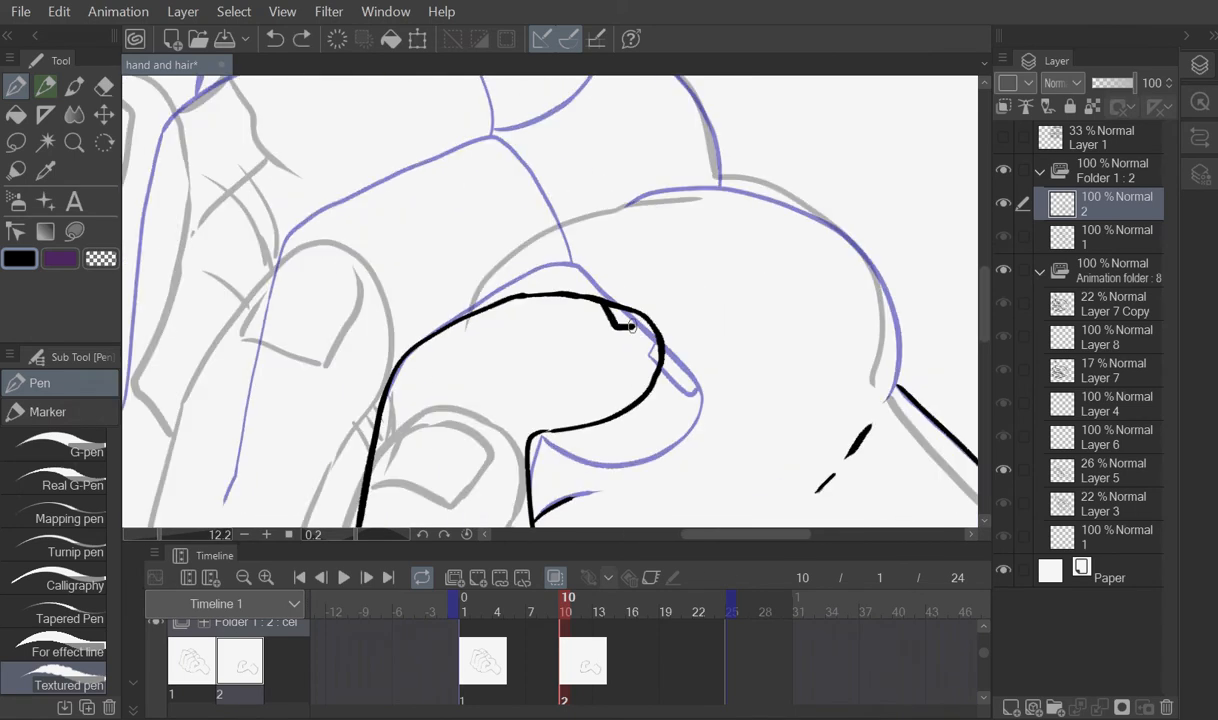
Step: Ink the ring finger's knuckle, outer side and extended tip on cel 2, slightly more open than the previous frame
{"action": "scroll", "coordinate": [560, 250], "scroll_direction": "down", "scroll_amount": 2}
{"action": "left_click_drag", "start_coordinate": [371, 424], "coordinate": [434, 448]}
{"action": "scroll", "coordinate": [434, 170], "scroll_direction": "up", "scroll_amount": 1}
{"action": "left_click_drag", "start_coordinate": [366, 283], "coordinate": [562, 208]}
{"action": "scroll", "coordinate": [450, 358], "scroll_direction": "down", "scroll_amount": 1}
{"action": "key", "text": "ctrl+z"}
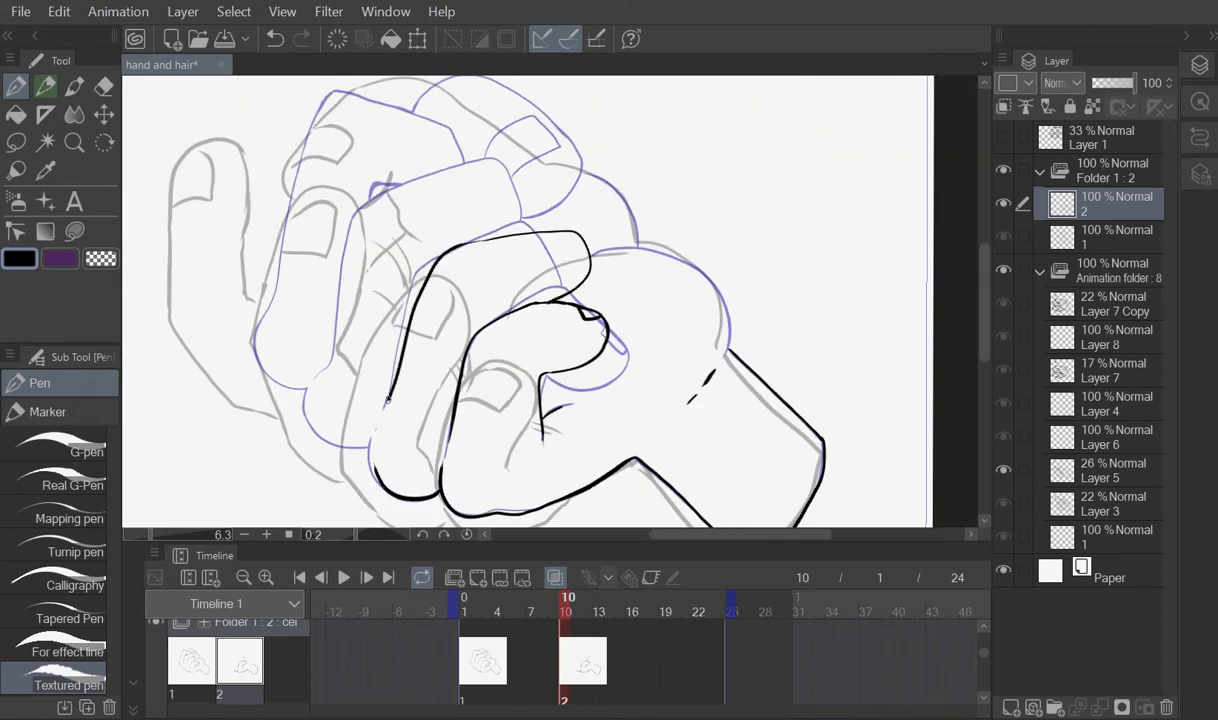
{"action": "scroll", "coordinate": [566, 160], "scroll_direction": "up", "scroll_amount": 2}
{"action": "left_click_drag", "start_coordinate": [557, 308], "coordinate": [485, 317]}
Step: Draw the ring finger's nail on cel 2 and erase the excess outline where it meets the fingertip
{"action": "scroll", "coordinate": [600, 255], "scroll_direction": "down", "scroll_amount": 2}
{"action": "left_click_drag", "start_coordinate": [545, 283], "coordinate": [586, 300]}
{"action": "scroll", "coordinate": [586, 298], "scroll_direction": "up", "scroll_amount": 1}
{"action": "scroll", "coordinate": [608, 270], "scroll_direction": "up", "scroll_amount": 2}
{"action": "key", "text": "e"}
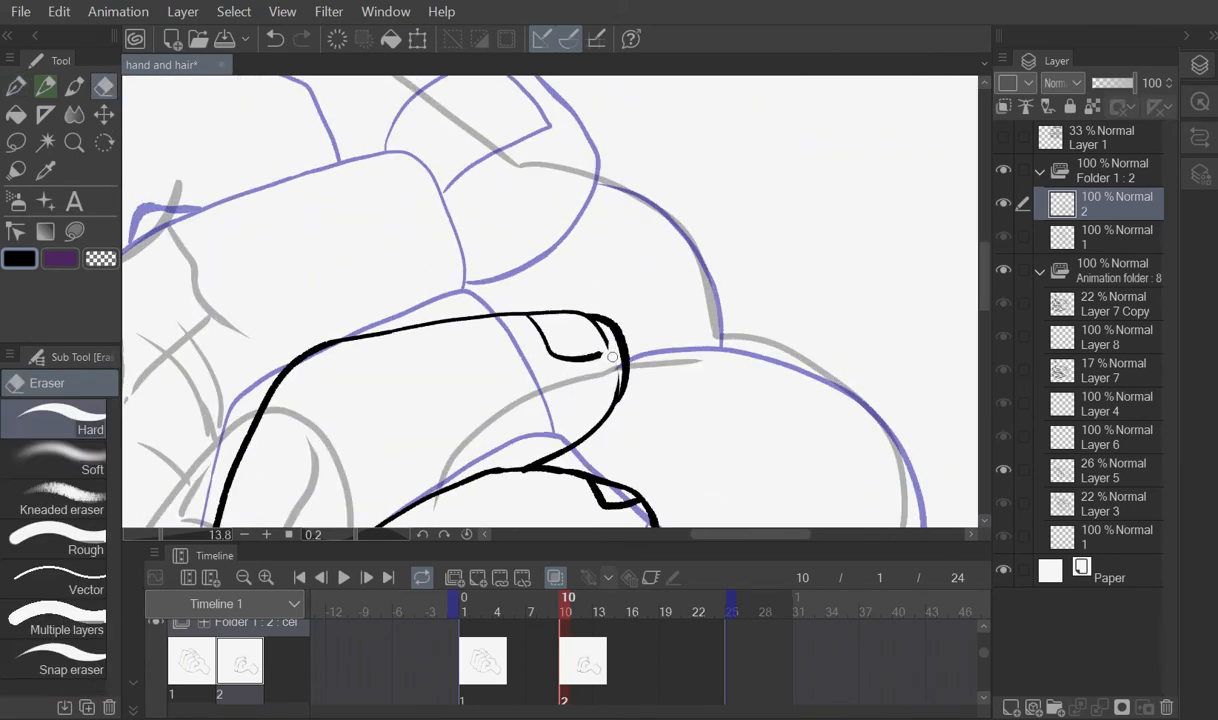
{"action": "scroll", "coordinate": [618, 278], "scroll_direction": "up", "scroll_amount": 2}
{"action": "key", "text": "e"}
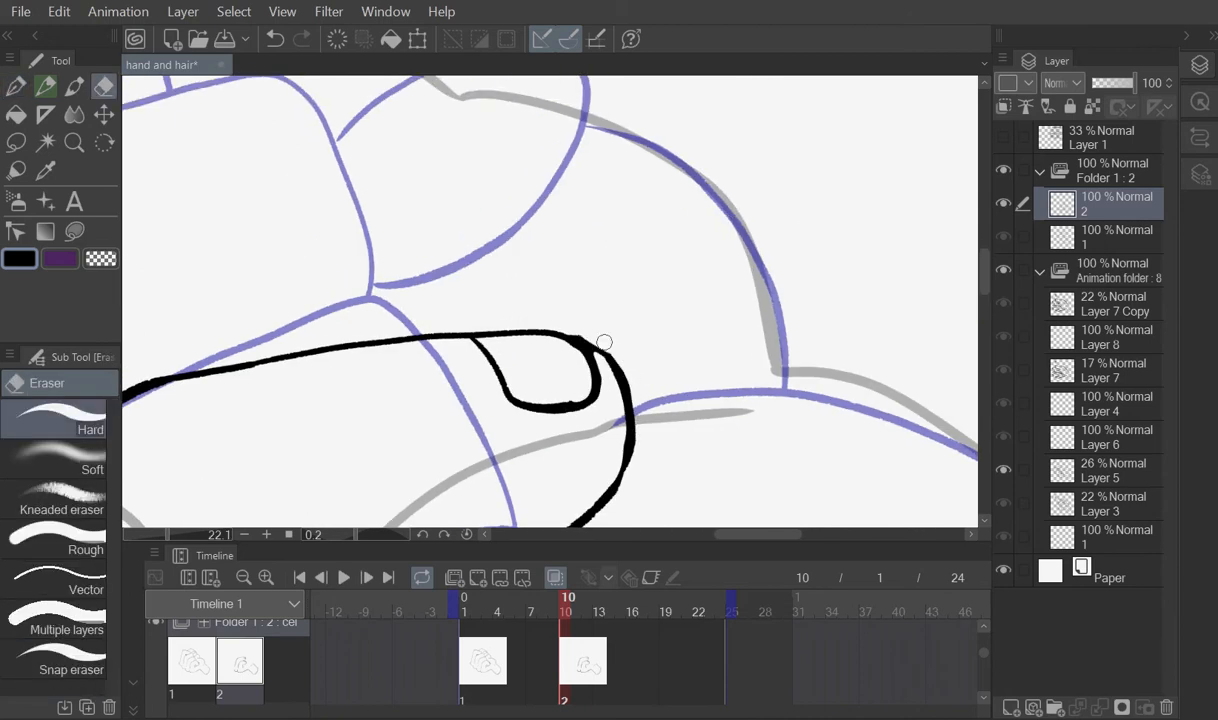
{"action": "key", "text": "p"}
Step: Ink the middle finger's top edge and rounded tip on cel 2, trimming the line with the eraser
{"action": "scroll", "coordinate": [655, 355], "scroll_direction": "down", "scroll_amount": 5}
{"action": "left_click_drag", "start_coordinate": [427, 415], "coordinate": [503, 401]}
{"action": "left_click_drag", "start_coordinate": [523, 281], "coordinate": [601, 343]}
{"action": "scroll", "coordinate": [492, 352], "scroll_direction": "up", "scroll_amount": 2}
{"action": "key", "text": "e"}
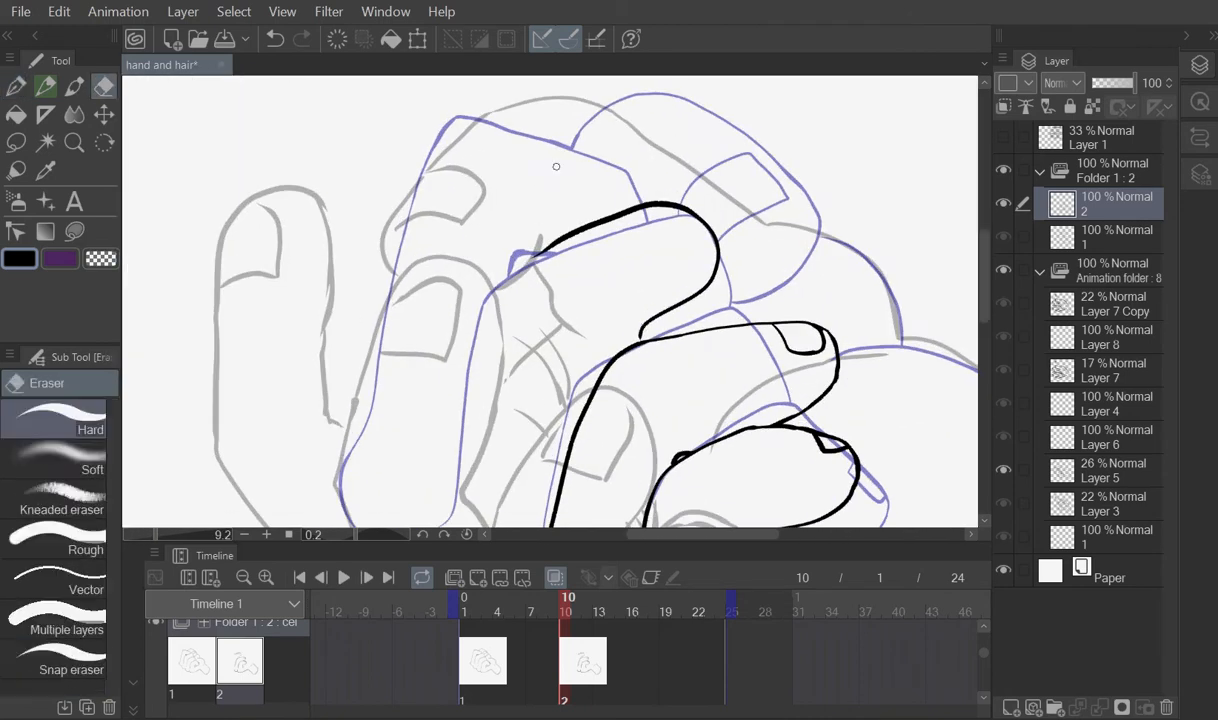
{"action": "scroll", "coordinate": [662, 326], "scroll_direction": "up", "scroll_amount": 2}
Step: Ink the middle finger's outer side and lower knuckle, joining it to the ring finger's knuckle on cel 2
{"action": "key", "text": "p"}
{"action": "left_click_drag", "start_coordinate": [487, 229], "coordinate": [400, 332]}
{"action": "left_click_drag", "start_coordinate": [393, 410], "coordinate": [438, 165]}
{"action": "left_click_drag", "start_coordinate": [434, 168], "coordinate": [396, 360]}
{"action": "mouse_move", "coordinate": [373, 386]}
{"action": "left_mouse_down"}
{"action": "mouse_move", "coordinate": [497, 508]}
{"action": "mouse_move", "coordinate": [483, 408]}
{"action": "left_mouse_up"}
{"action": "key", "text": "e"}
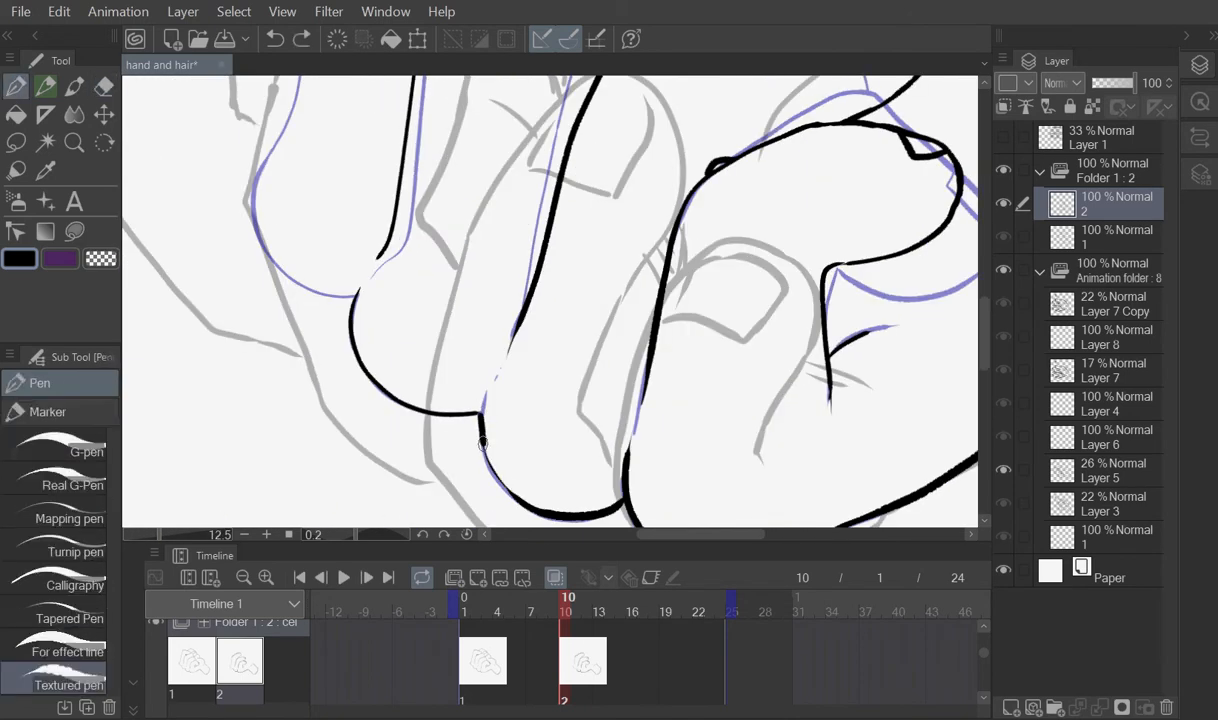
{"action": "scroll", "coordinate": [483, 443], "scroll_direction": "down", "scroll_amount": 3}
{"action": "scroll", "coordinate": [590, 169], "scroll_direction": "up", "scroll_amount": 3}
Step: Draw the middle finger's nail and clean up the overlapping lines at its corner and at the ring finger junction
{"action": "left_click_drag", "start_coordinate": [538, 183], "coordinate": [618, 211]}
{"action": "key", "text": "e"}
{"action": "left_click_drag", "start_coordinate": [560, 173], "coordinate": [596, 200]}
{"action": "key", "text": "p"}
{"action": "mouse_move", "coordinate": [500, 185]}
{"action": "left_mouse_down"}
{"action": "mouse_move", "coordinate": [638, 240]}
{"action": "mouse_move", "coordinate": [699, 239]}
{"action": "left_mouse_up"}
{"action": "key", "text": "e"}
{"action": "left_click_drag", "start_coordinate": [424, 237], "coordinate": [378, 268]}
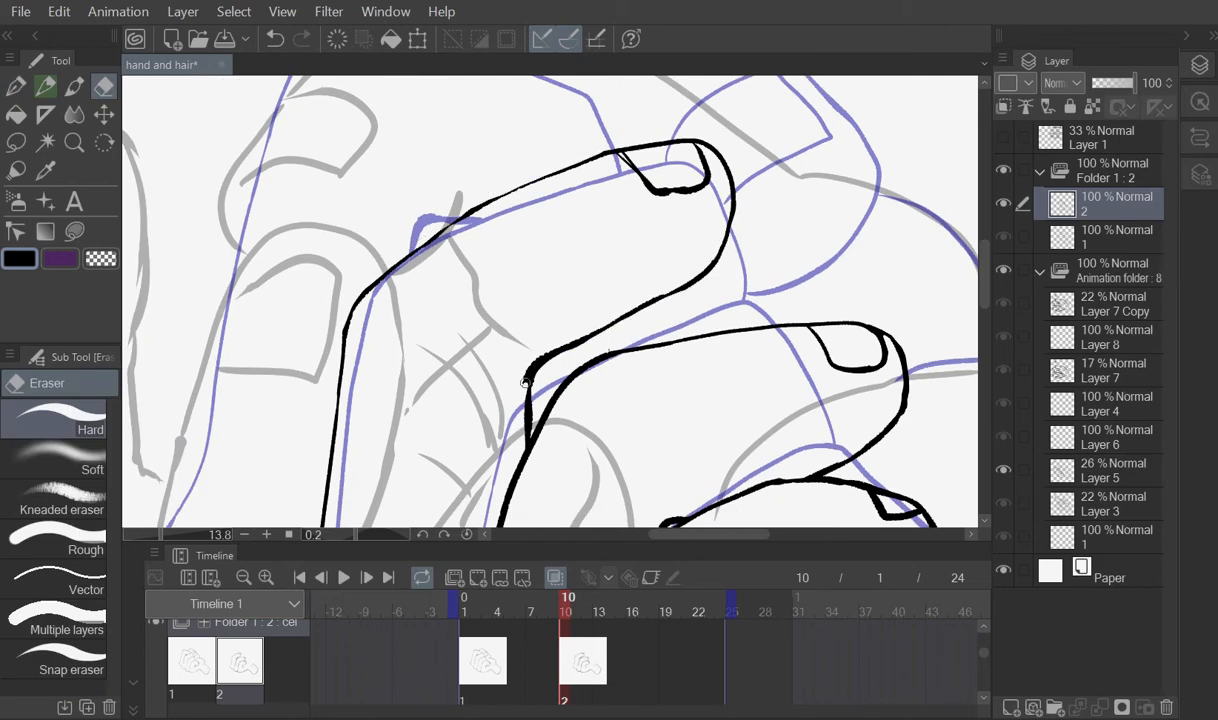
{"action": "left_click_drag", "start_coordinate": [526, 382], "coordinate": [530, 352]}
Step: Ink the index finger's outer side and lower knuckle on cel 2
{"action": "key", "text": "p"}
{"action": "scroll", "coordinate": [628, 274], "scroll_direction": "up", "scroll_amount": 3}
{"action": "scroll", "coordinate": [631, 200], "scroll_direction": "down", "scroll_amount": 4}
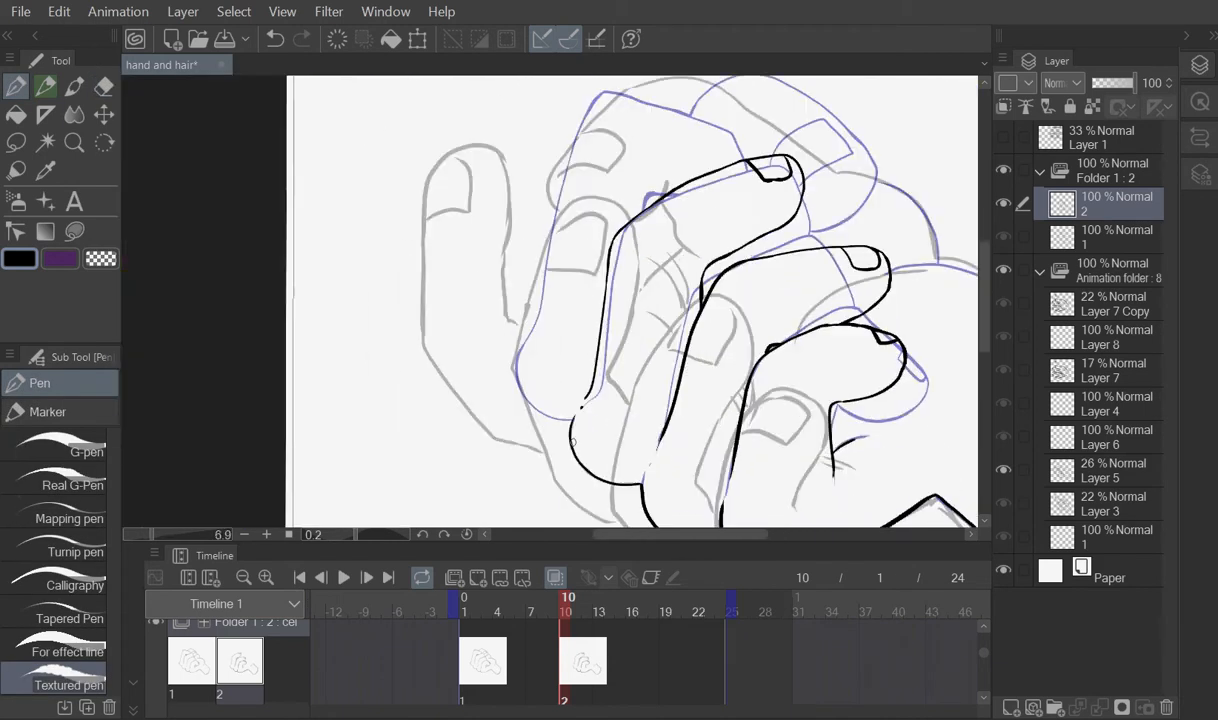
{"action": "scroll", "coordinate": [730, 207], "scroll_direction": "up", "scroll_amount": 1}
{"action": "left_click_drag", "start_coordinate": [462, 400], "coordinate": [567, 142]}
{"action": "left_click_drag", "start_coordinate": [558, 155], "coordinate": [560, 421]}
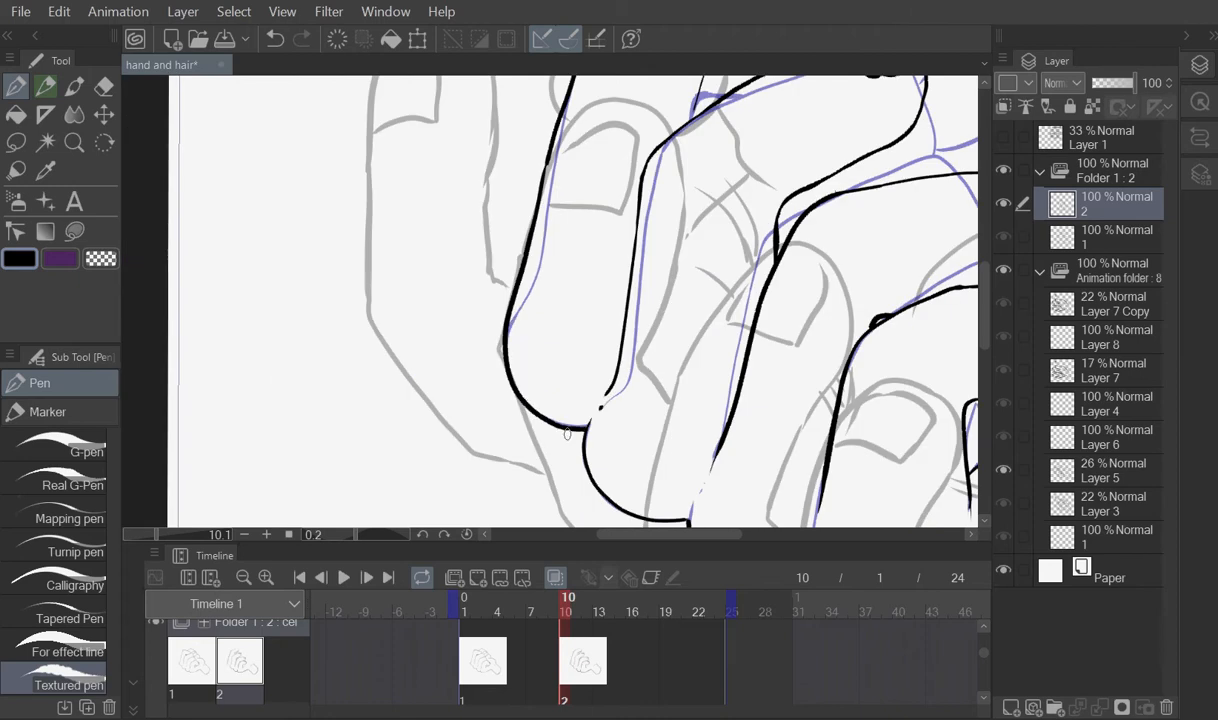
Step: Ink the thumb's outline and rounded nail behind the index finger on cel 2
{"action": "left_click_drag", "start_coordinate": [810, 130], "coordinate": [415, 459]}
{"action": "mouse_move", "coordinate": [525, 450]}
{"action": "left_mouse_down"}
{"action": "mouse_move", "coordinate": [613, 320]}
{"action": "mouse_move", "coordinate": [553, 458]}
{"action": "left_mouse_up"}
{"action": "key", "text": "ctrl+z"}
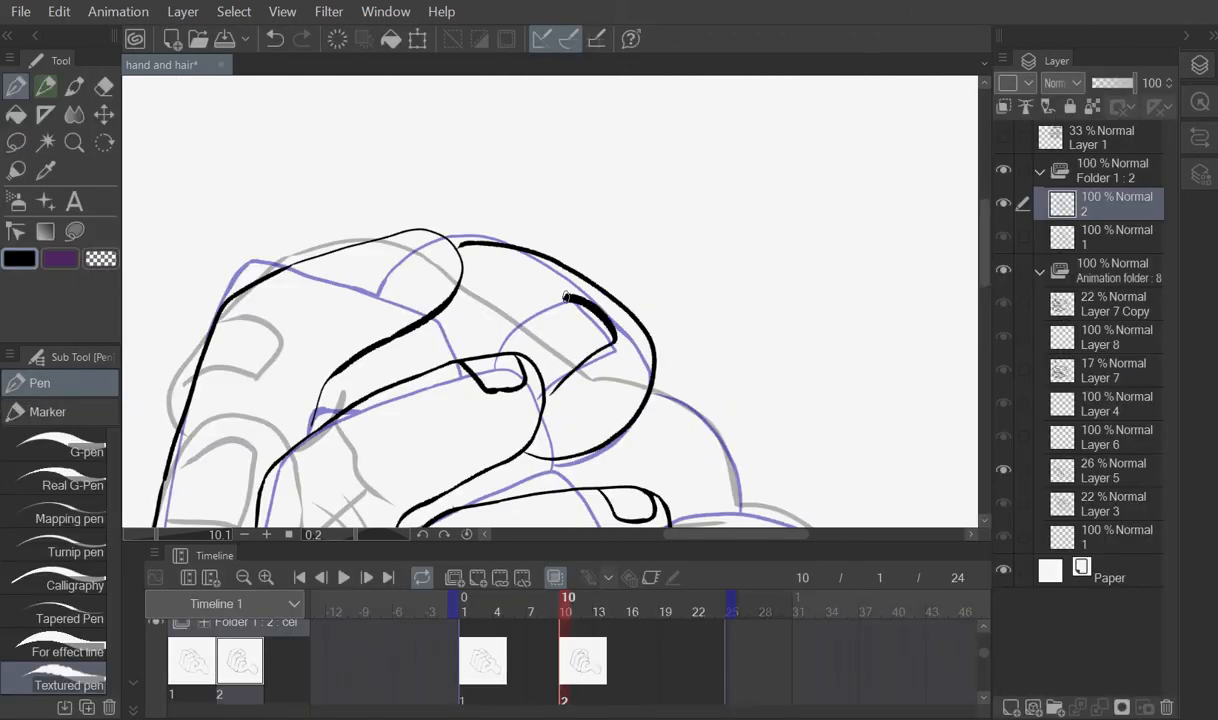
{"action": "left_click_drag", "start_coordinate": [566, 296], "coordinate": [555, 386]}
{"action": "scroll", "coordinate": [540, 360], "scroll_direction": "up", "scroll_amount": 3}
{"action": "scroll", "coordinate": [483, 228], "scroll_direction": "down", "scroll_amount": 4}
{"action": "scroll", "coordinate": [470, 280], "scroll_direction": "up", "scroll_amount": 1}
Step: Ink the rounded palm contours from the thumb down to the wrist on cel 2, redoing the unsatisfactory strokes
{"action": "left_click_drag", "start_coordinate": [704, 337], "coordinate": [323, 319]}
{"action": "key", "text": "ctrl+z"}
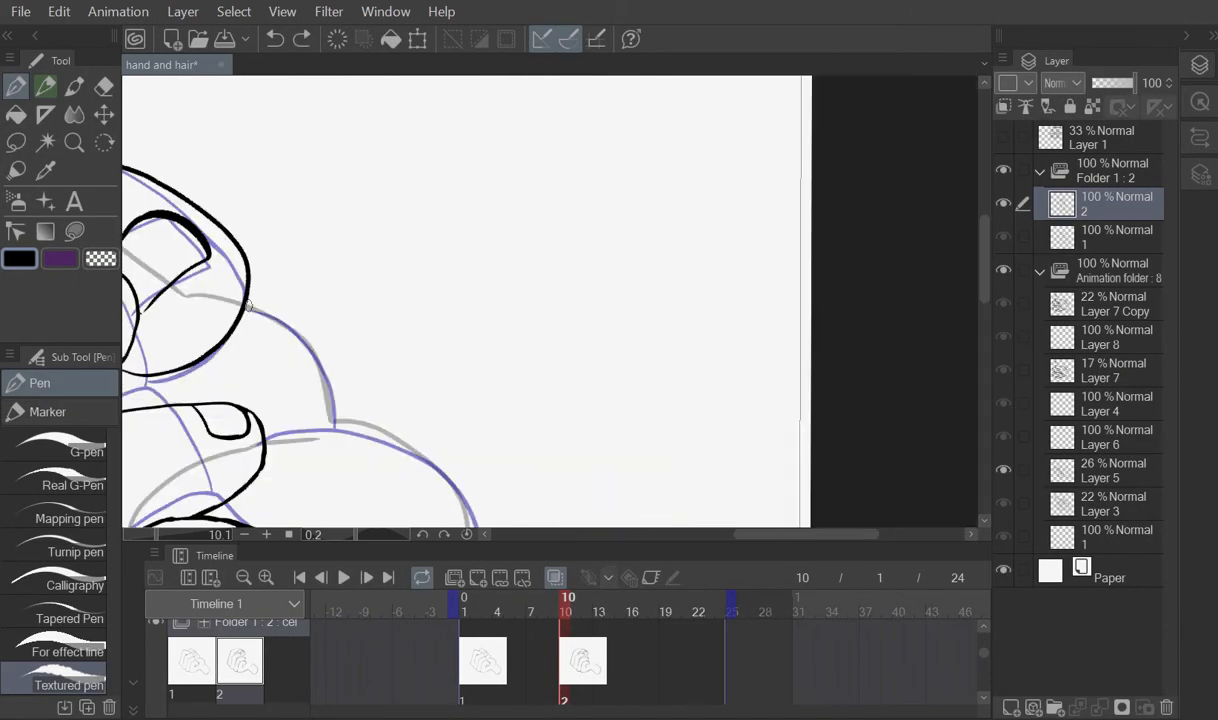
{"action": "scroll", "coordinate": [424, 462], "scroll_direction": "up", "scroll_amount": 1}
{"action": "left_click_drag", "start_coordinate": [424, 462], "coordinate": [335, 233]}
{"action": "key", "text": "ctrl+z"}
{"action": "left_click_drag", "start_coordinate": [336, 234], "coordinate": [406, 330]}
{"action": "scroll", "coordinate": [431, 287], "scroll_direction": "down", "scroll_amount": 5}
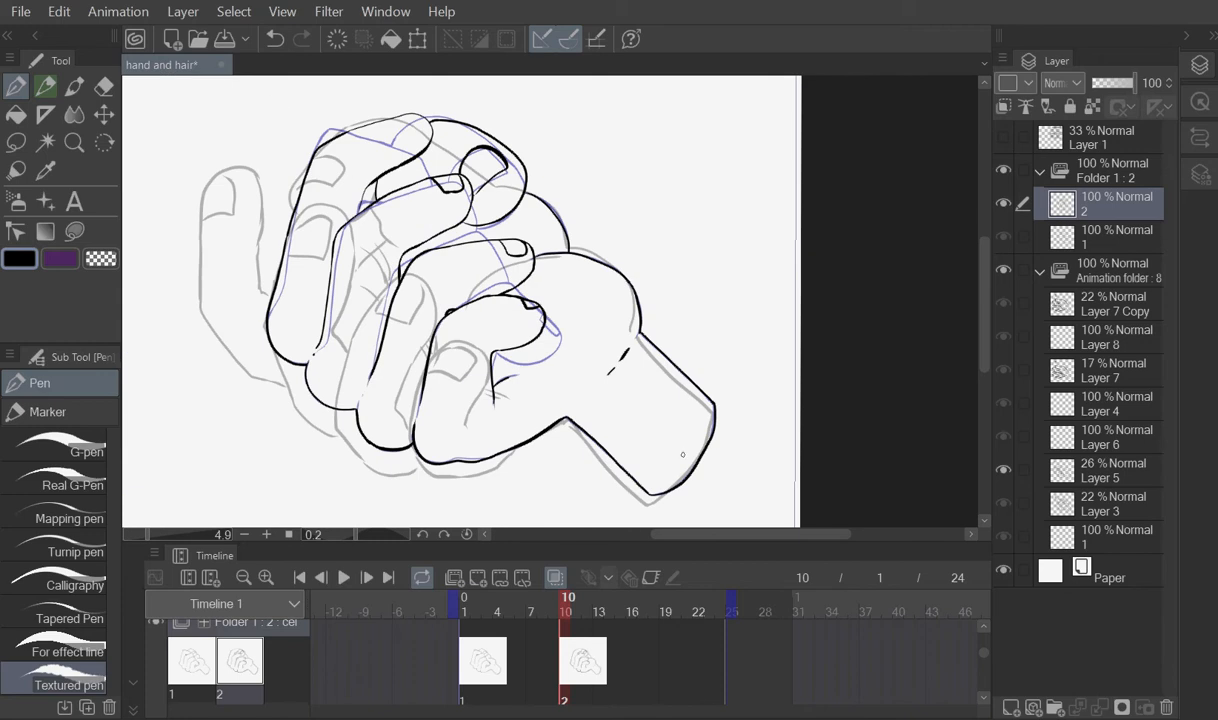
Step: Place cel 2 at frame 6 and ink the index finger's upper edge, rounded tip and nail on it
{"action": "left_click", "coordinate": [518, 660]}
{"action": "scroll", "coordinate": [583, 222], "scroll_direction": "down", "scroll_amount": 2}
{"action": "scroll", "coordinate": [481, 138], "scroll_direction": "up", "scroll_amount": 4}
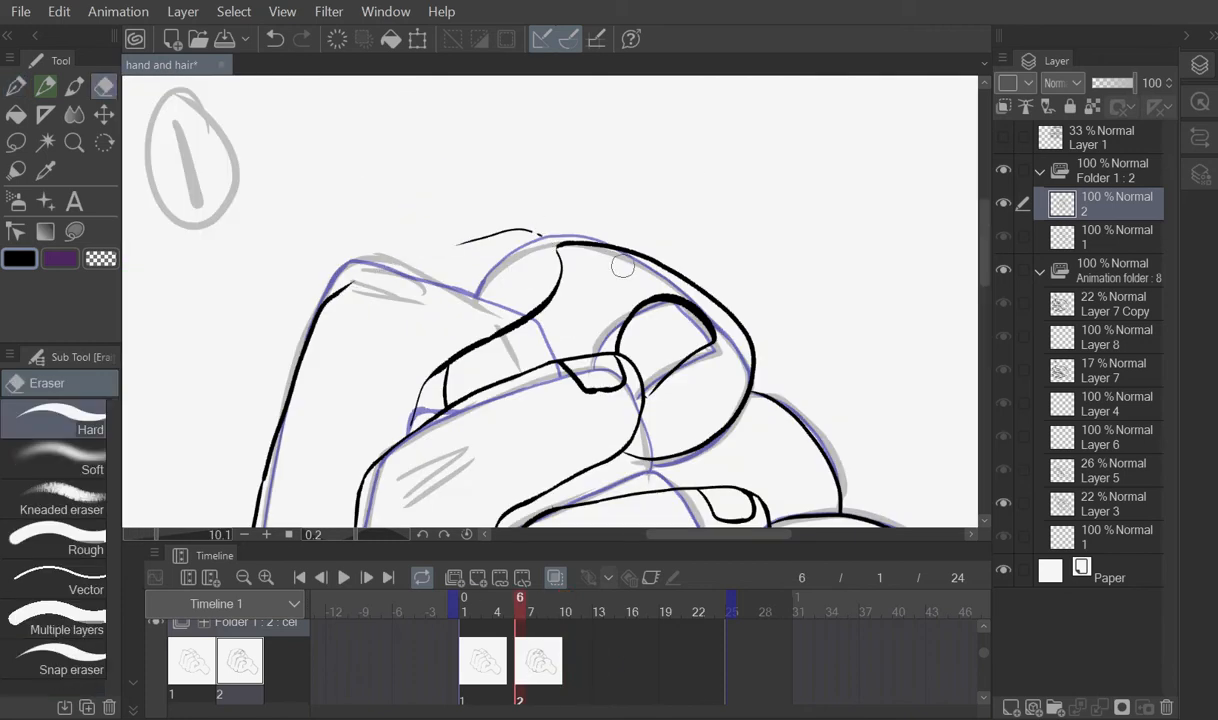
{"action": "key", "text": "p"}
{"action": "scroll", "coordinate": [623, 266], "scroll_direction": "up", "scroll_amount": 1}
{"action": "left_click_drag", "start_coordinate": [326, 305], "coordinate": [530, 250]}
{"action": "scroll", "coordinate": [540, 258], "scroll_direction": "up", "scroll_amount": 2}
{"action": "key", "text": "e"}
{"action": "key", "text": "p"}
{"action": "left_click_drag", "start_coordinate": [457, 258], "coordinate": [530, 242]}
{"action": "scroll", "coordinate": [560, 228], "scroll_direction": "down", "scroll_amount": 6}
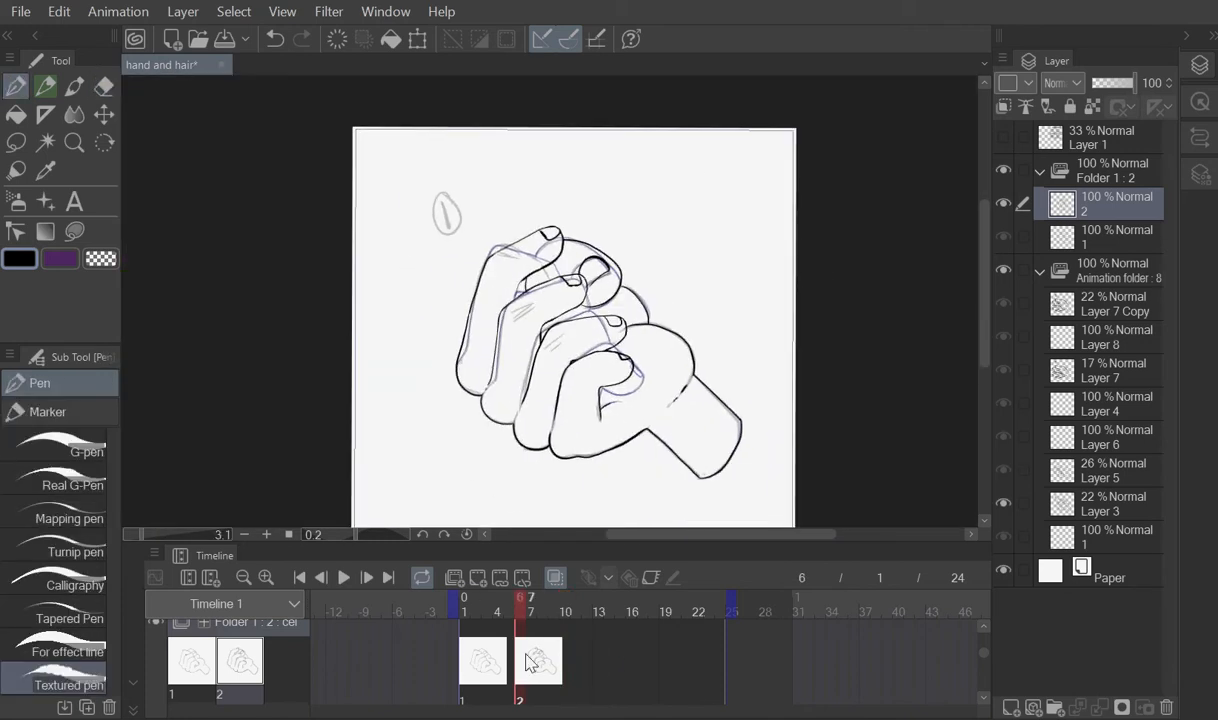
Step: Add a new animation cel at frame 10 for the next key pose
{"action": "left_click_drag", "start_coordinate": [984, 348], "coordinate": [984, 376]}
{"action": "left_click", "coordinate": [565, 660]}
{"action": "scroll", "coordinate": [556, 676], "scroll_direction": "down", "scroll_amount": 1}
{"action": "left_click", "coordinate": [477, 577]}
{"action": "left_click", "coordinate": [519, 652]}
{"action": "left_click", "coordinate": [565, 652]}
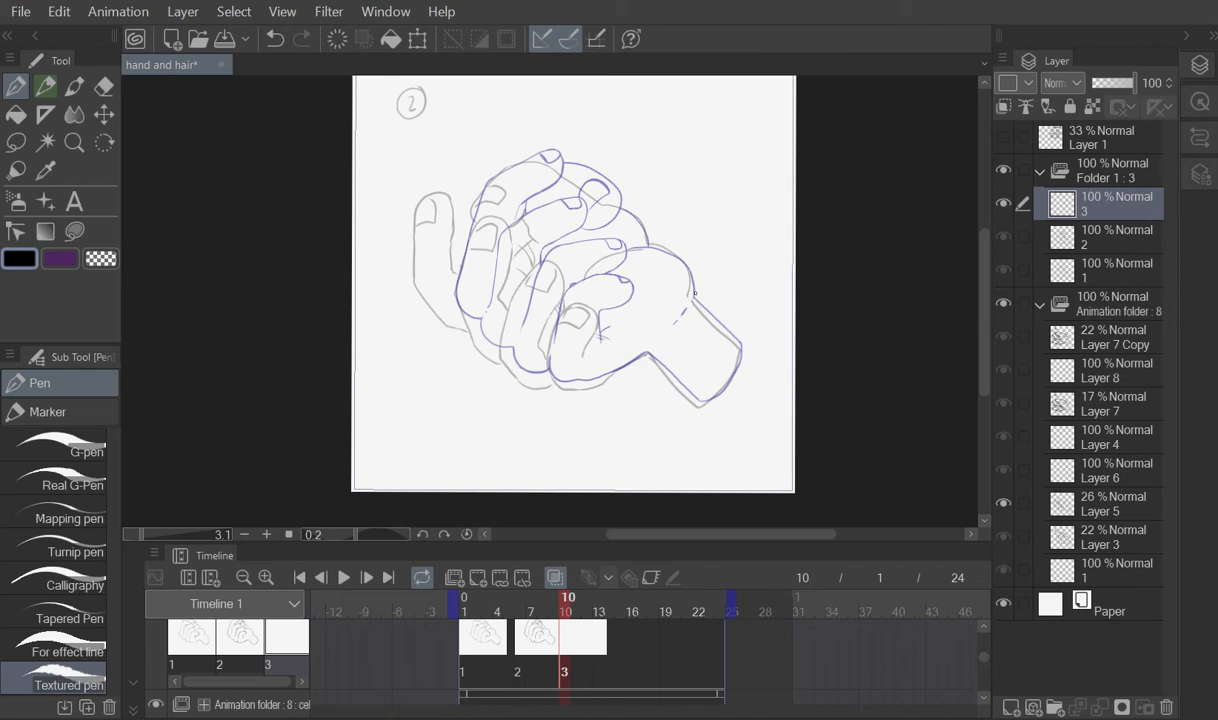
Step: Ink the wrist, palm contours and little finger outline on cel 3 over the sketched pose
{"action": "scroll", "coordinate": [694, 292], "scroll_direction": "up", "scroll_amount": 6}
{"action": "scroll", "coordinate": [550, 300], "scroll_direction": "left", "scroll_amount": 3}
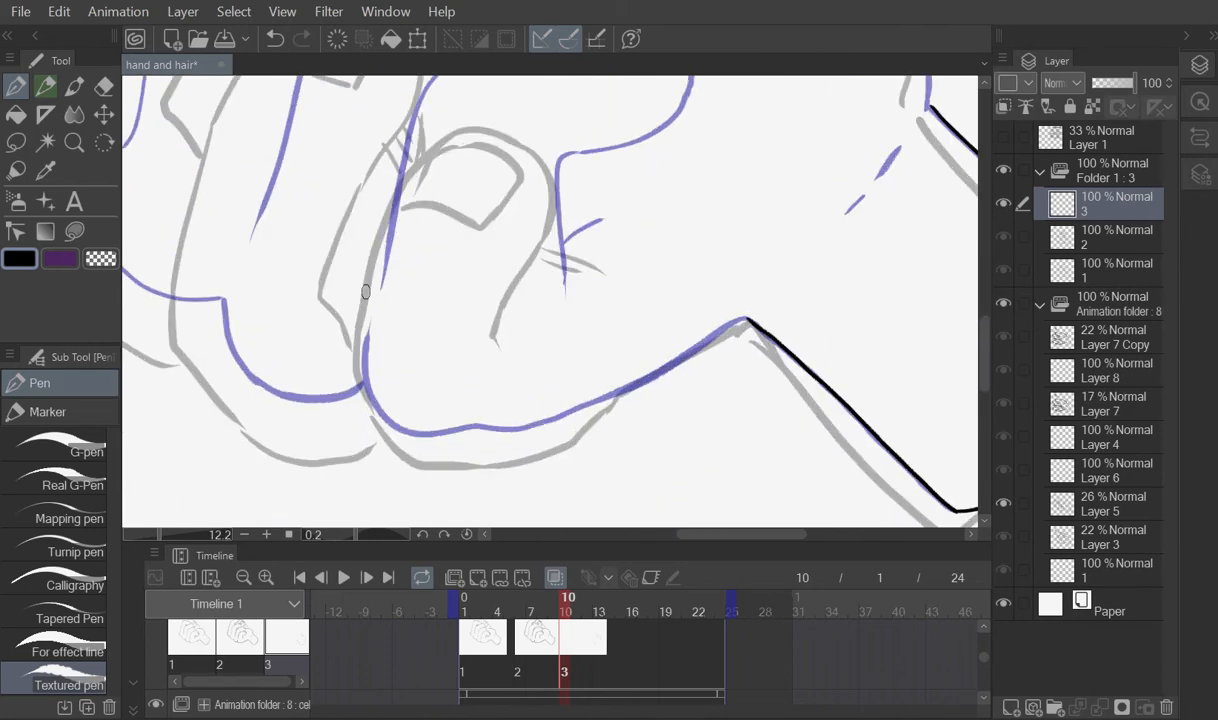
{"action": "mouse_move", "coordinate": [547, 454]}
{"action": "left_mouse_down"}
{"action": "mouse_move", "coordinate": [723, 334]}
{"action": "mouse_move", "coordinate": [694, 345]}
{"action": "left_mouse_up"}
{"action": "scroll", "coordinate": [607, 483], "scroll_direction": "down", "scroll_amount": 3}
{"action": "scroll", "coordinate": [820, 175], "scroll_direction": "up", "scroll_amount": 4}
{"action": "mouse_move", "coordinate": [464, 160]}
{"action": "left_mouse_down"}
{"action": "mouse_move", "coordinate": [728, 429]}
{"action": "mouse_move", "coordinate": [652, 397]}
{"action": "left_mouse_up"}
{"action": "mouse_move", "coordinate": [527, 231]}
{"action": "left_mouse_down"}
{"action": "mouse_move", "coordinate": [625, 299]}
{"action": "mouse_move", "coordinate": [652, 397]}
{"action": "left_mouse_up"}
{"action": "scroll", "coordinate": [633, 331], "scroll_direction": "down", "scroll_amount": 5}
{"action": "scroll", "coordinate": [604, 207], "scroll_direction": "up", "scroll_amount": 2}
Step: Ink a rounded thumb outline behind the fingers on cel 3 and trim its stray line
{"action": "left_click_drag", "start_coordinate": [503, 335], "coordinate": [563, 246]}
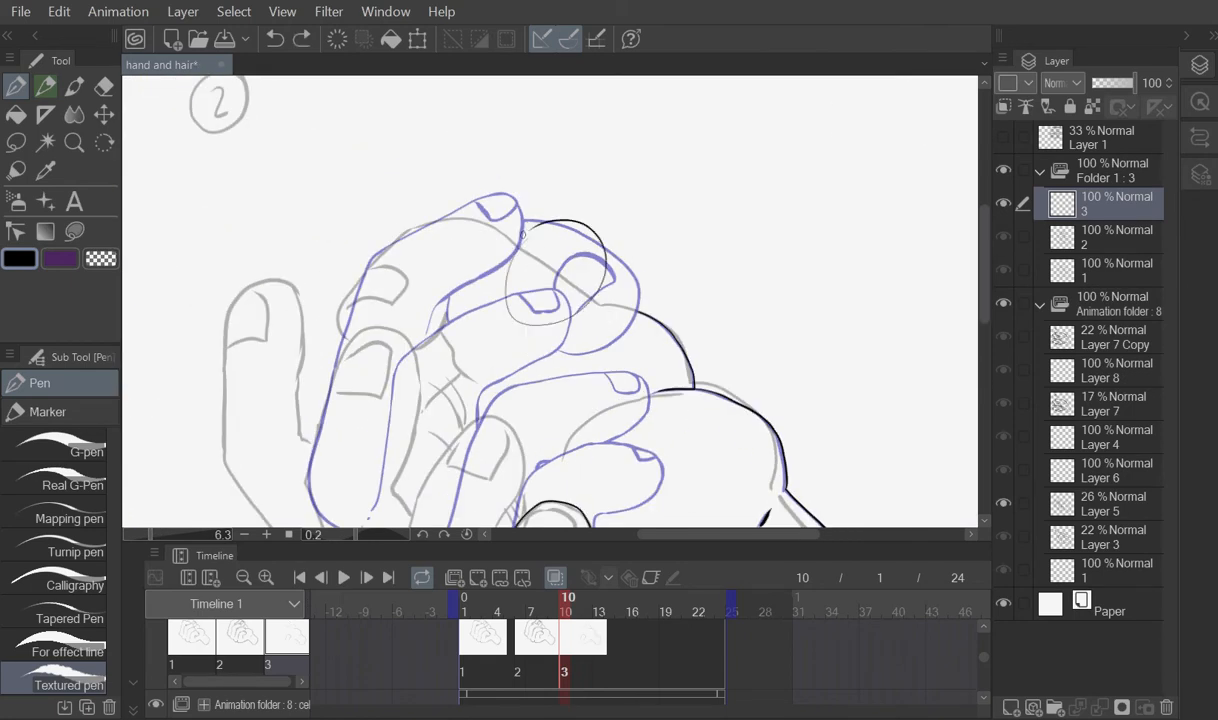
{"action": "scroll", "coordinate": [618, 242], "scroll_direction": "down", "scroll_amount": 3}
{"action": "scroll", "coordinate": [590, 395], "scroll_direction": "up", "scroll_amount": 5}
{"action": "key", "text": "e"}
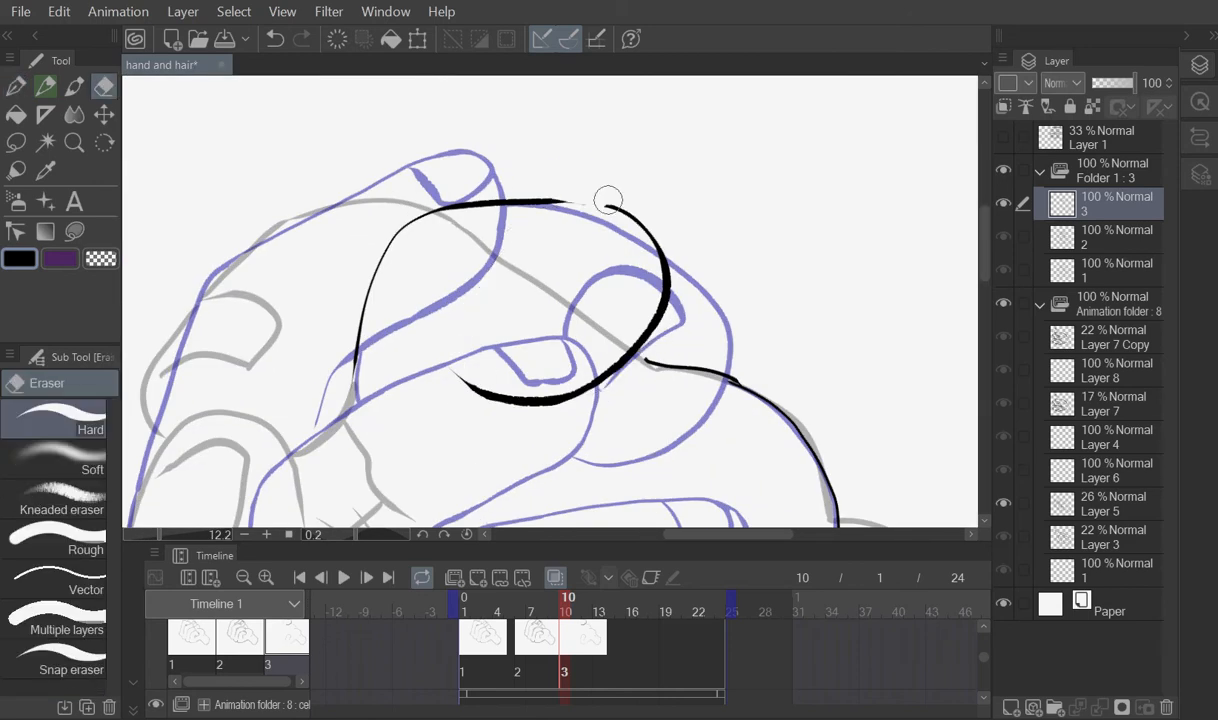
Step: Ink the ring finger's outline and the nails of the ring and little fingers on cel 3
{"action": "scroll", "coordinate": [608, 200], "scroll_direction": "down", "scroll_amount": 3}
{"action": "key", "text": "p"}
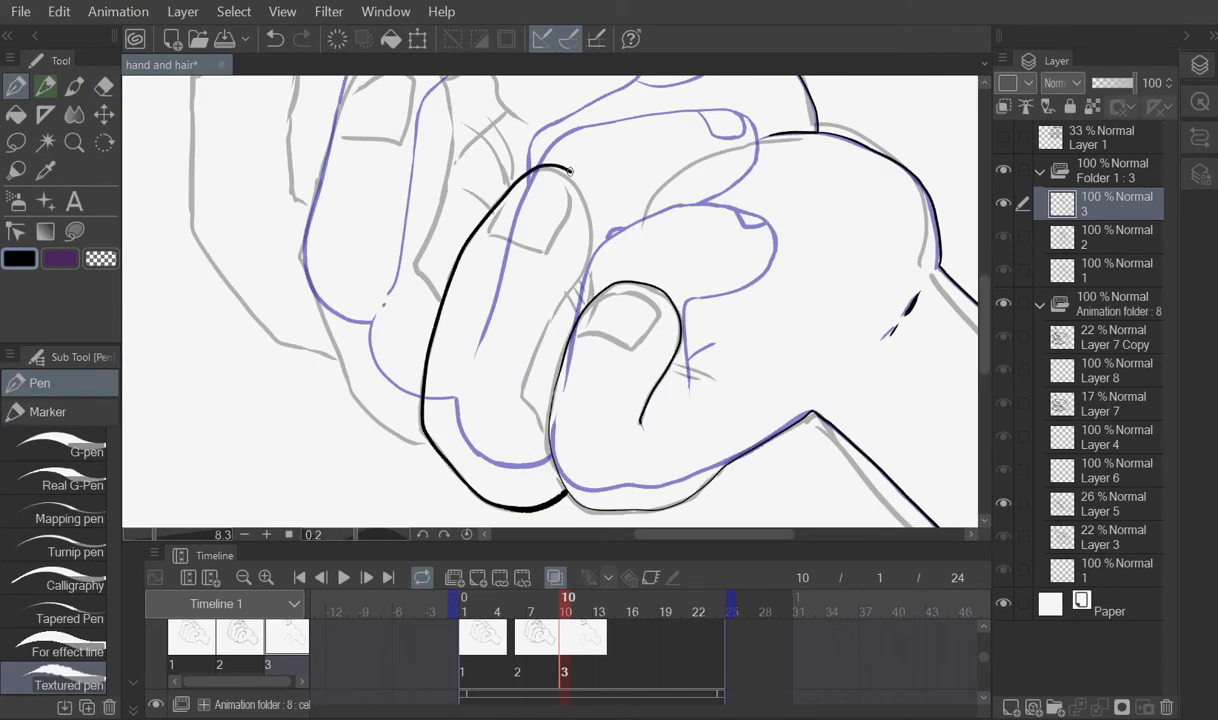
{"action": "scroll", "coordinate": [570, 172], "scroll_direction": "up", "scroll_amount": 2}
{"action": "scroll", "coordinate": [570, 200], "scroll_direction": "down", "scroll_amount": 4}
{"action": "scroll", "coordinate": [562, 347], "scroll_direction": "up", "scroll_amount": 5}
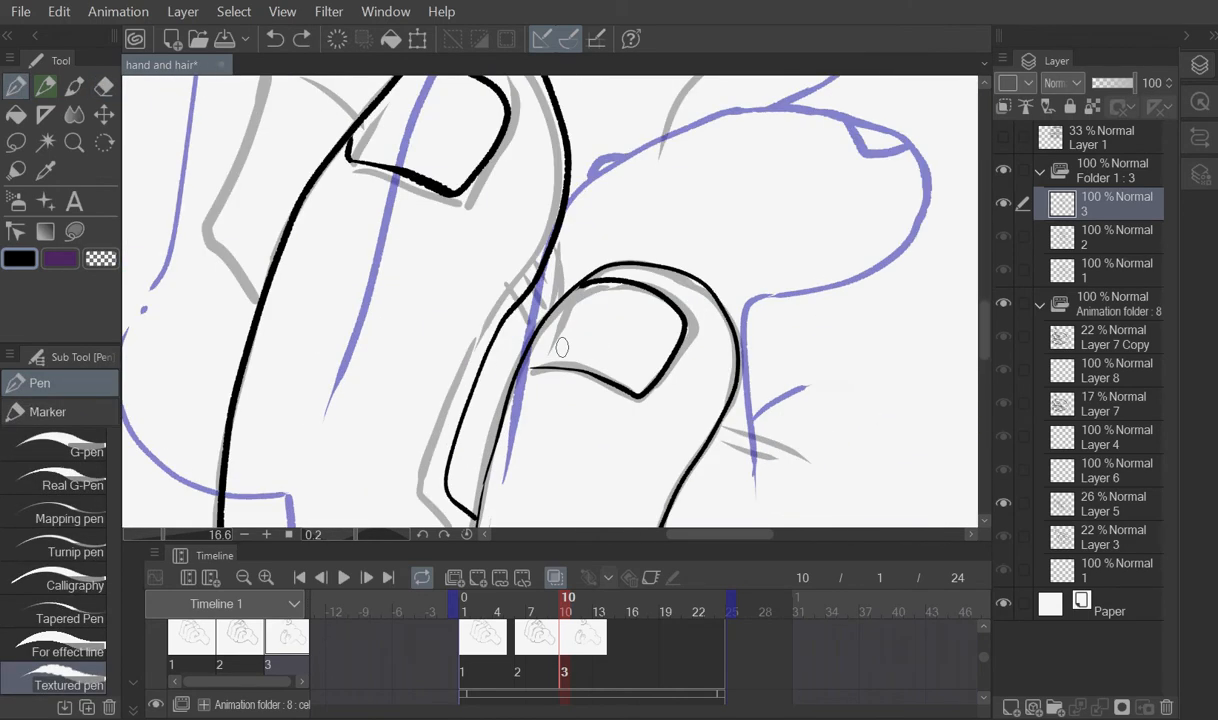
Step: Ink the middle finger's outline and nail on cel 3
{"action": "scroll", "coordinate": [493, 473], "scroll_direction": "down", "scroll_amount": 2}
{"action": "left_click_drag", "start_coordinate": [348, 311], "coordinate": [273, 452]}
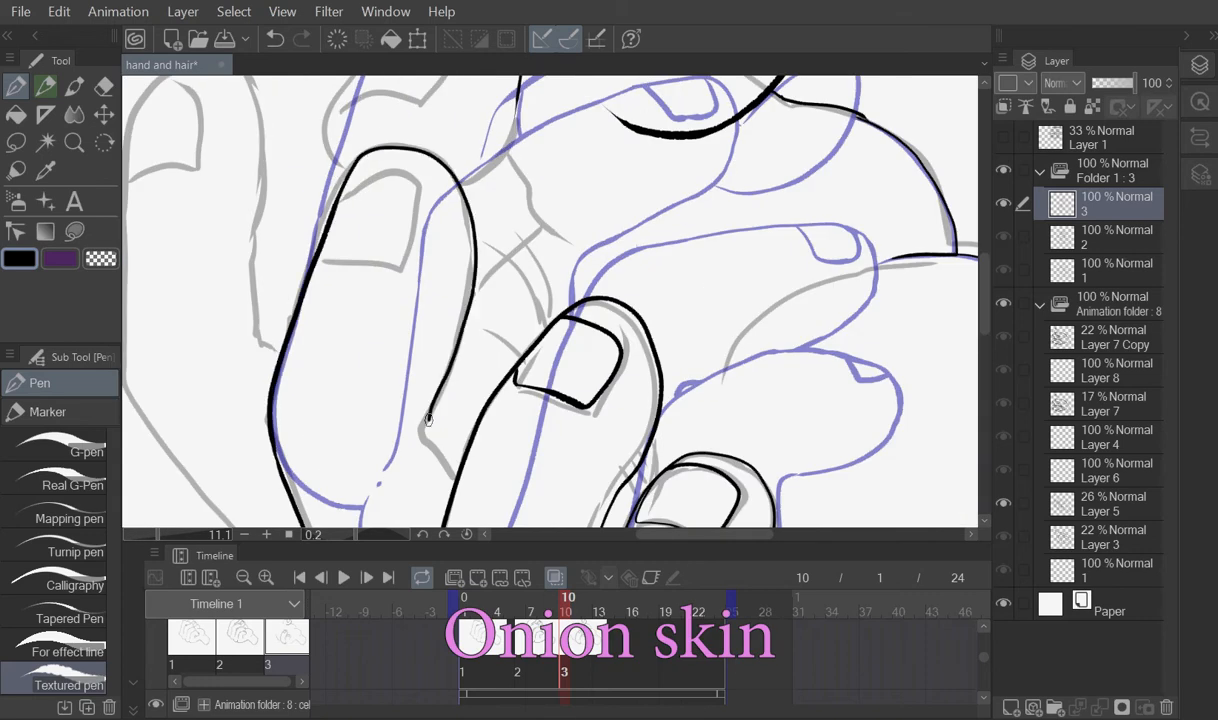
{"action": "scroll", "coordinate": [395, 192], "scroll_direction": "up", "scroll_amount": 2}
{"action": "left_click_drag", "start_coordinate": [320, 222], "coordinate": [318, 288]}
{"action": "scroll", "coordinate": [318, 288], "scroll_direction": "down", "scroll_amount": 2}
Step: Ink the extended index finger's lower contour, rounded tip and nail on cel 3
{"action": "left_click_drag", "start_coordinate": [539, 492], "coordinate": [367, 384]}
{"action": "scroll", "coordinate": [367, 384], "scroll_direction": "up", "scroll_amount": 2}
{"action": "left_click_drag", "start_coordinate": [316, 524], "coordinate": [307, 353]}
{"action": "scroll", "coordinate": [538, 359], "scroll_direction": "down", "scroll_amount": 4}
{"action": "left_click_drag", "start_coordinate": [456, 350], "coordinate": [521, 258]}
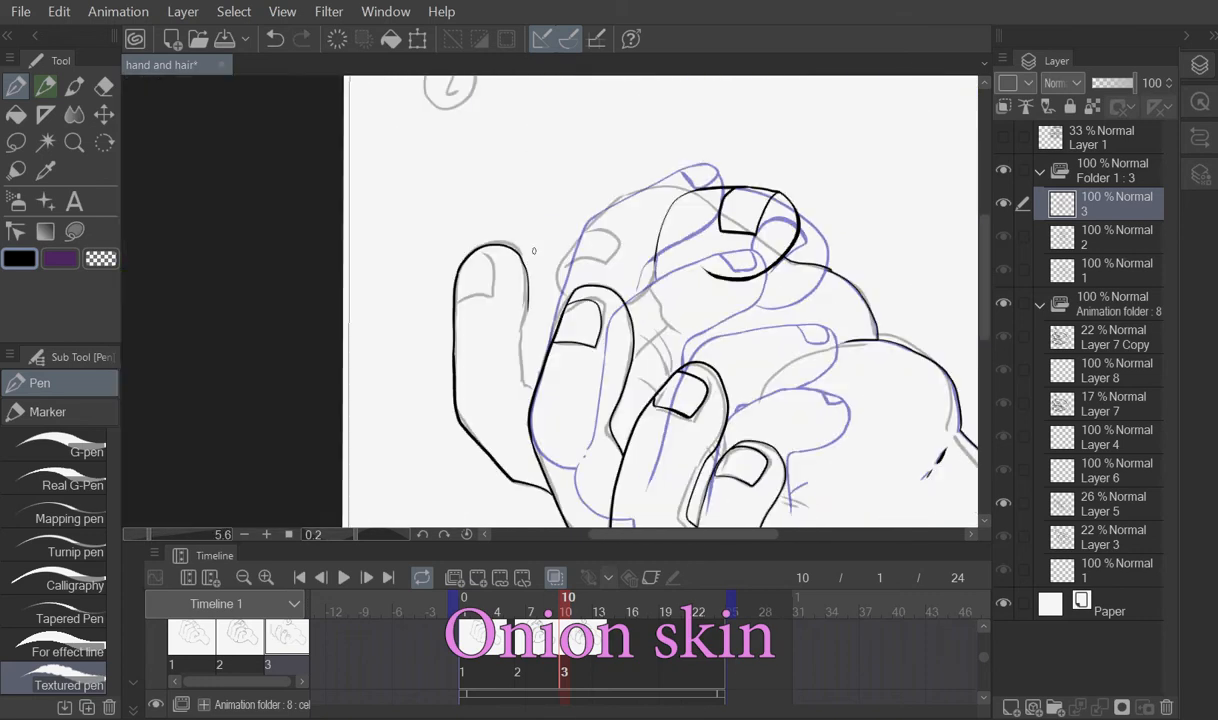
{"action": "scroll", "coordinate": [533, 251], "scroll_direction": "up", "scroll_amount": 3}
{"action": "scroll", "coordinate": [711, 250], "scroll_direction": "down", "scroll_amount": 5}
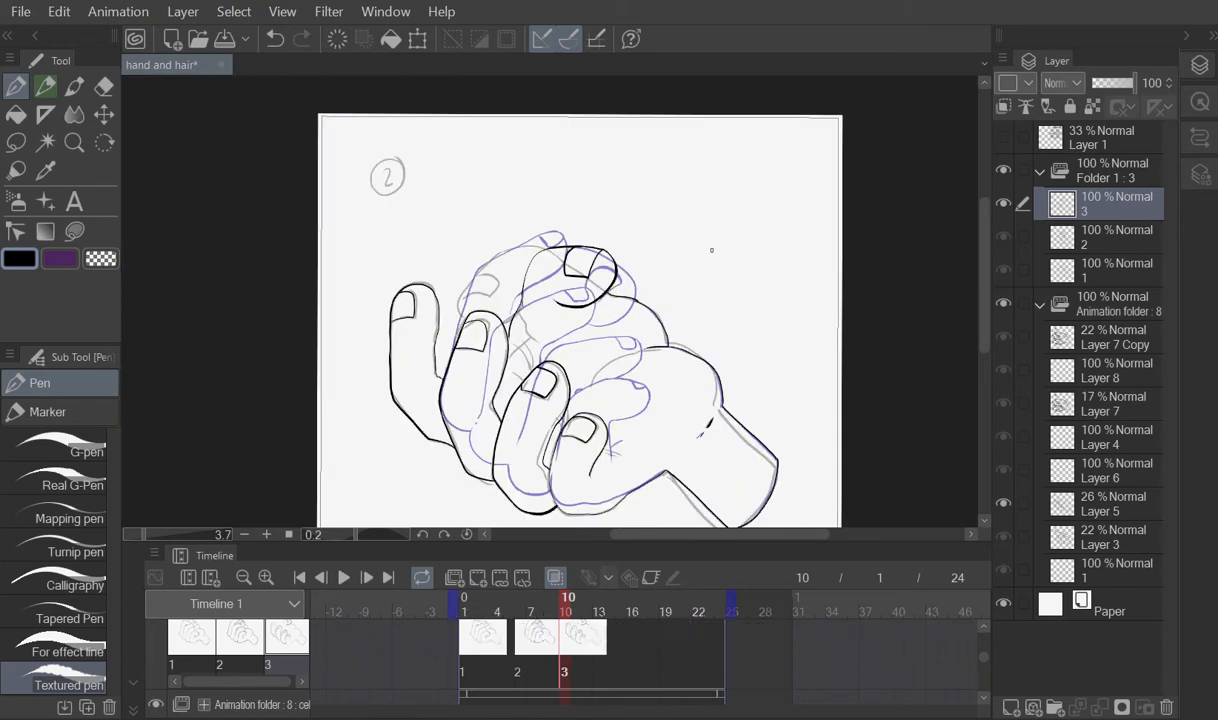
Step: Lasso the inked thumb on cel 3 and transform it slightly toward the index finger
{"action": "scroll", "coordinate": [625, 276], "scroll_direction": "up", "scroll_amount": 3}
{"action": "key", "text": "m"}
{"action": "left_click_drag", "start_coordinate": [622, 268], "coordinate": [595, 310]}
{"action": "key", "text": "ctrl+t"}
{"action": "scroll", "coordinate": [611, 308], "scroll_direction": "down", "scroll_amount": 1}
{"action": "left_click_drag", "start_coordinate": [612, 308], "coordinate": [589, 300]}
{"action": "key", "text": "Return"}
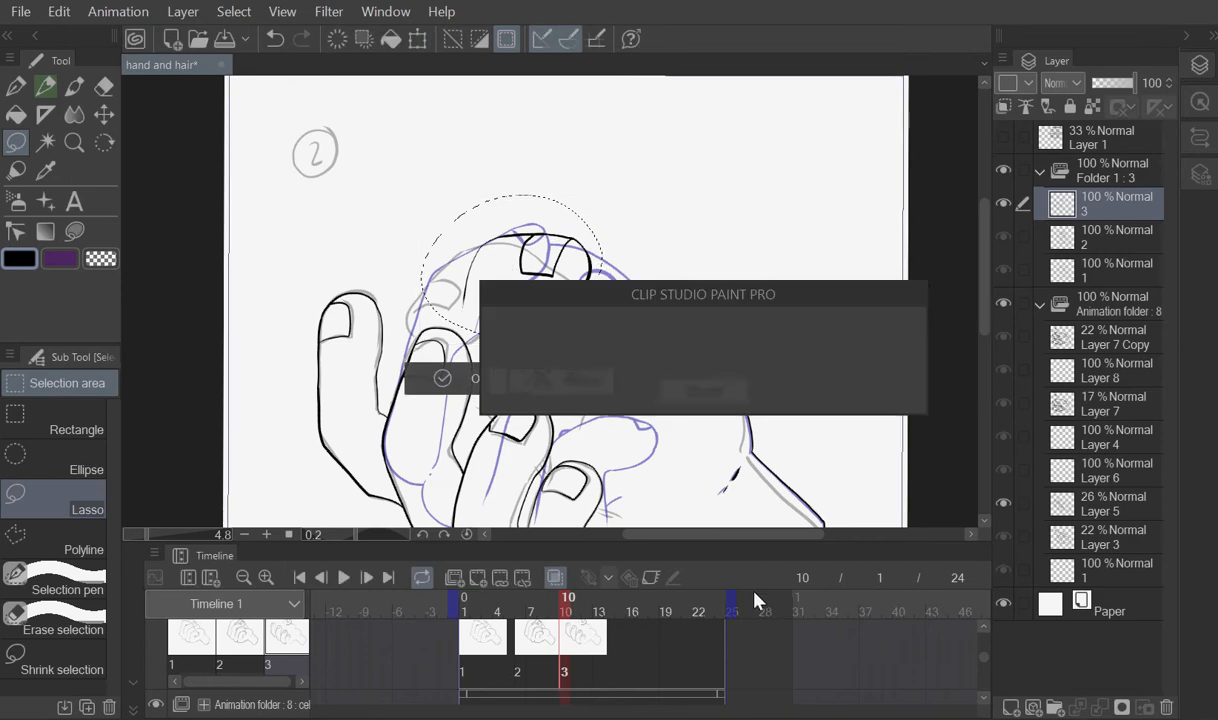
{"action": "key", "text": "ctrl+d"}
Step: Ink the short contours between the fingers and the palm crease beside the little finger on cel 3
{"action": "key", "text": "p"}
{"action": "scroll", "coordinate": [617, 305], "scroll_direction": "up", "scroll_amount": 5}
{"action": "scroll", "coordinate": [815, 295], "scroll_direction": "down", "scroll_amount": 4}
{"action": "scroll", "coordinate": [790, 280], "scroll_direction": "up", "scroll_amount": 3}
{"action": "key", "text": "e"}
{"action": "scroll", "coordinate": [601, 290], "scroll_direction": "down", "scroll_amount": 5}
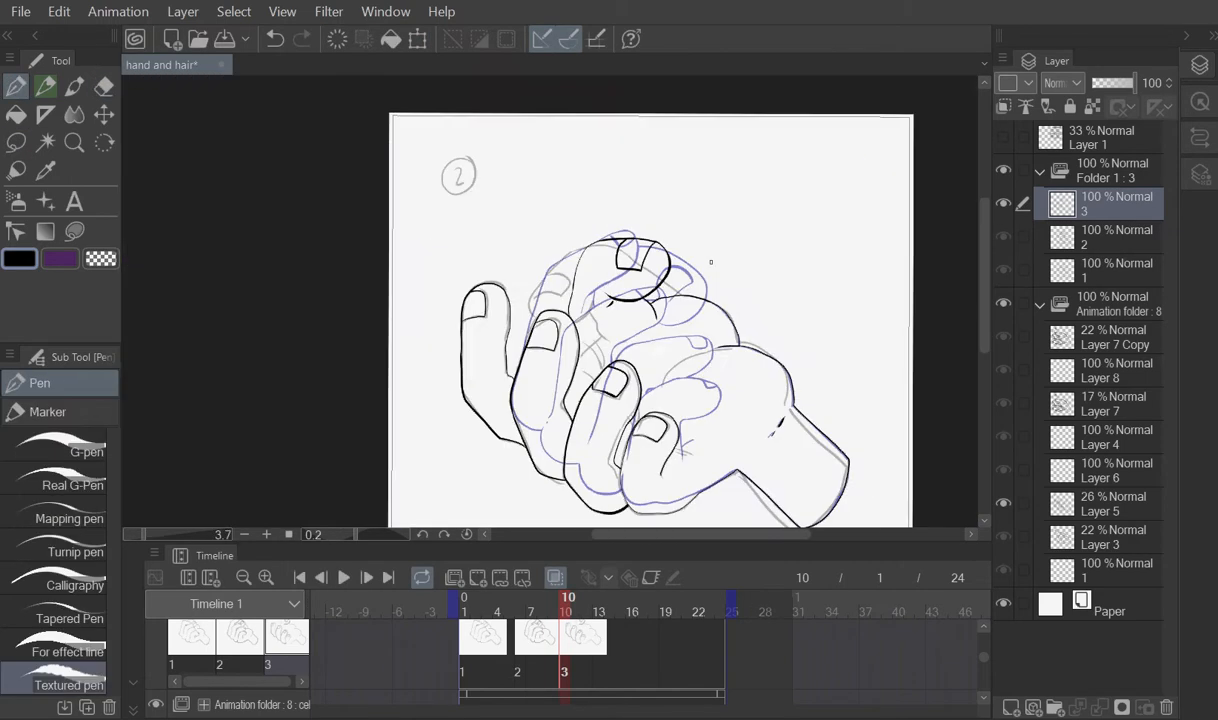
{"action": "scroll", "coordinate": [512, 452], "scroll_direction": "up", "scroll_amount": 4}
{"action": "key", "text": "p"}
{"action": "scroll", "coordinate": [512, 452], "scroll_direction": "down", "scroll_amount": 5}
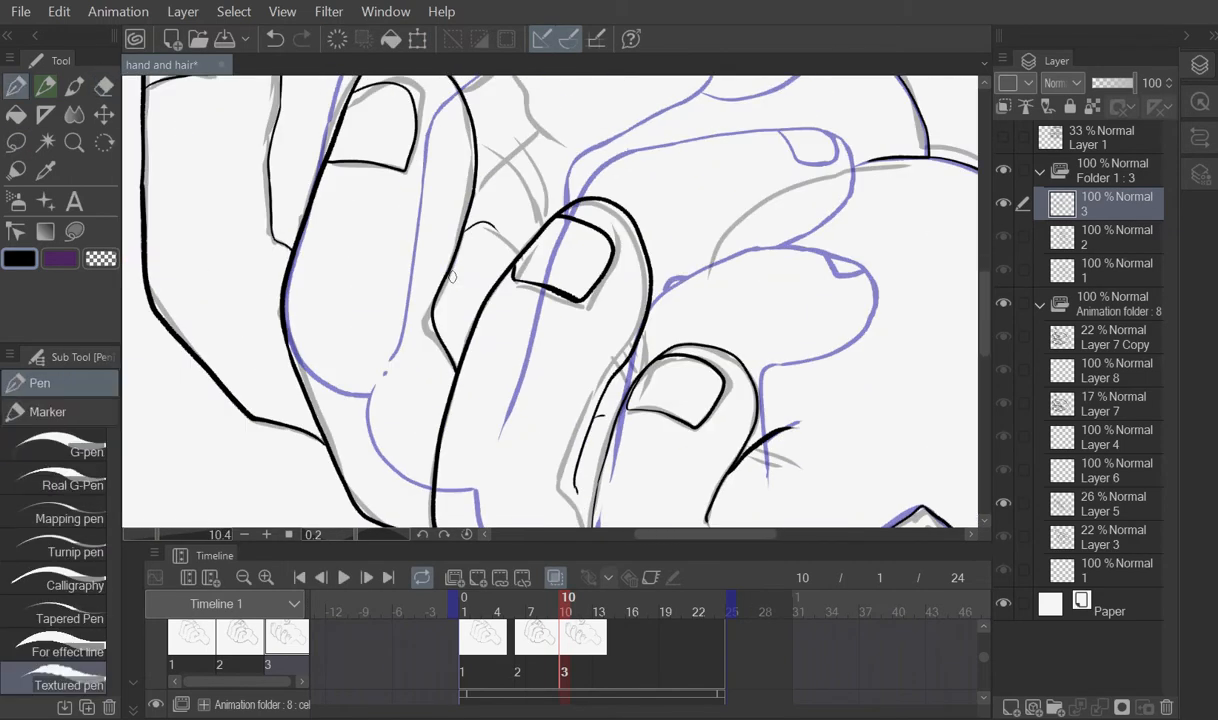
Step: Erase the thumb on cel 3 and redraw its folded contour and palm creases behind the middle finger, with onion skin off
{"action": "scroll", "coordinate": [509, 323], "scroll_direction": "up", "scroll_amount": 5}
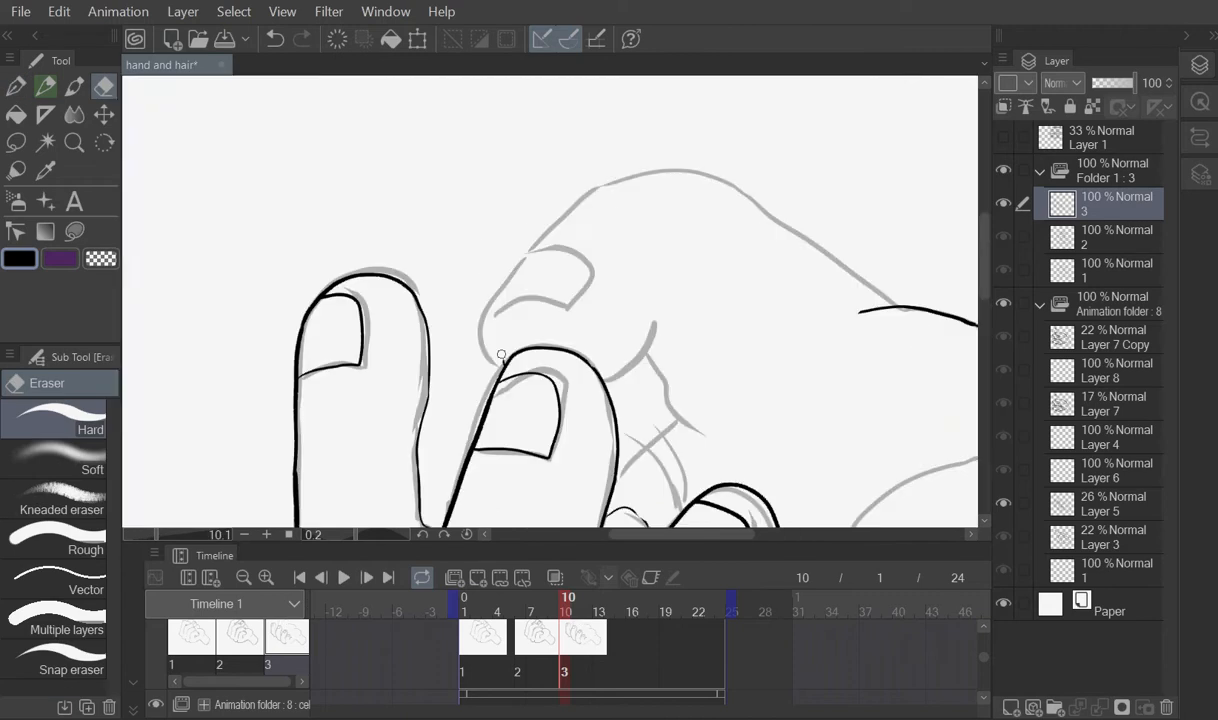
{"action": "scroll", "coordinate": [604, 327], "scroll_direction": "down", "scroll_amount": 5}
{"action": "scroll", "coordinate": [604, 327], "scroll_direction": "up", "scroll_amount": 5}
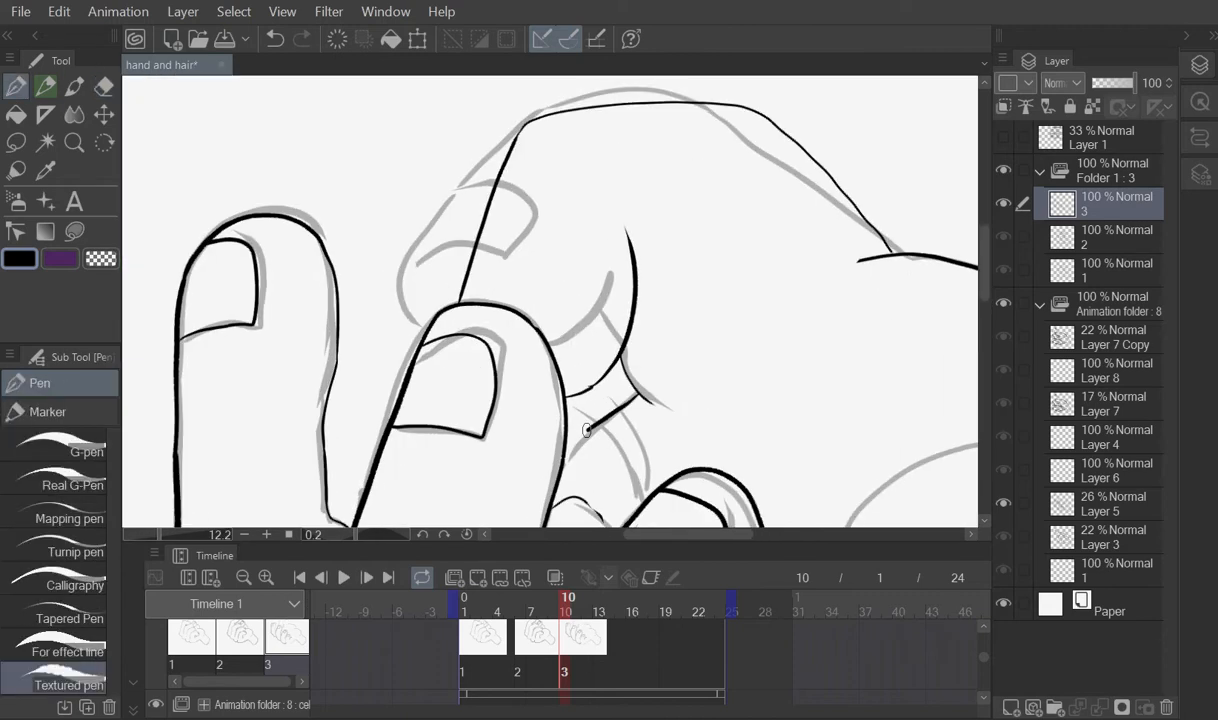
{"action": "key", "text": "e"}
{"action": "scroll", "coordinate": [810, 381], "scroll_direction": "up", "scroll_amount": 1}
{"action": "key", "text": "p"}
{"action": "scroll", "coordinate": [717, 264], "scroll_direction": "down", "scroll_amount": 6}
Step: Insert an in-between cel at frame 7, between cels 2 and 3, and turn on onion skin
{"action": "left_click", "coordinate": [581, 650]}
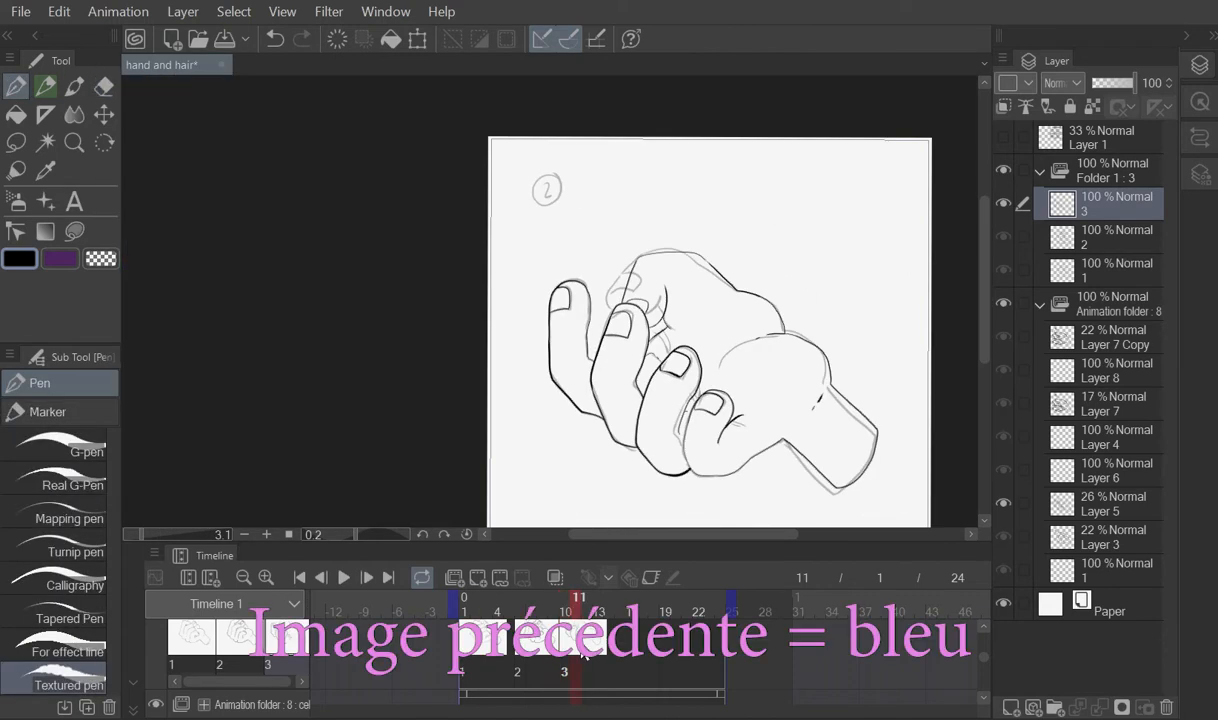
{"action": "left_click", "coordinate": [531, 650]}
{"action": "left_click", "coordinate": [455, 577]}
{"action": "left_click", "coordinate": [555, 577]}
Step: Ink the wrist's edges, rounded end and short crease marks on cel 2a between the onion-skin lines
{"action": "scroll", "coordinate": [781, 437], "scroll_direction": "up", "scroll_amount": 8}
{"action": "left_click_drag", "start_coordinate": [172, 228], "coordinate": [495, 525]}
{"action": "left_click_drag", "start_coordinate": [843, 178], "coordinate": [744, 451]}
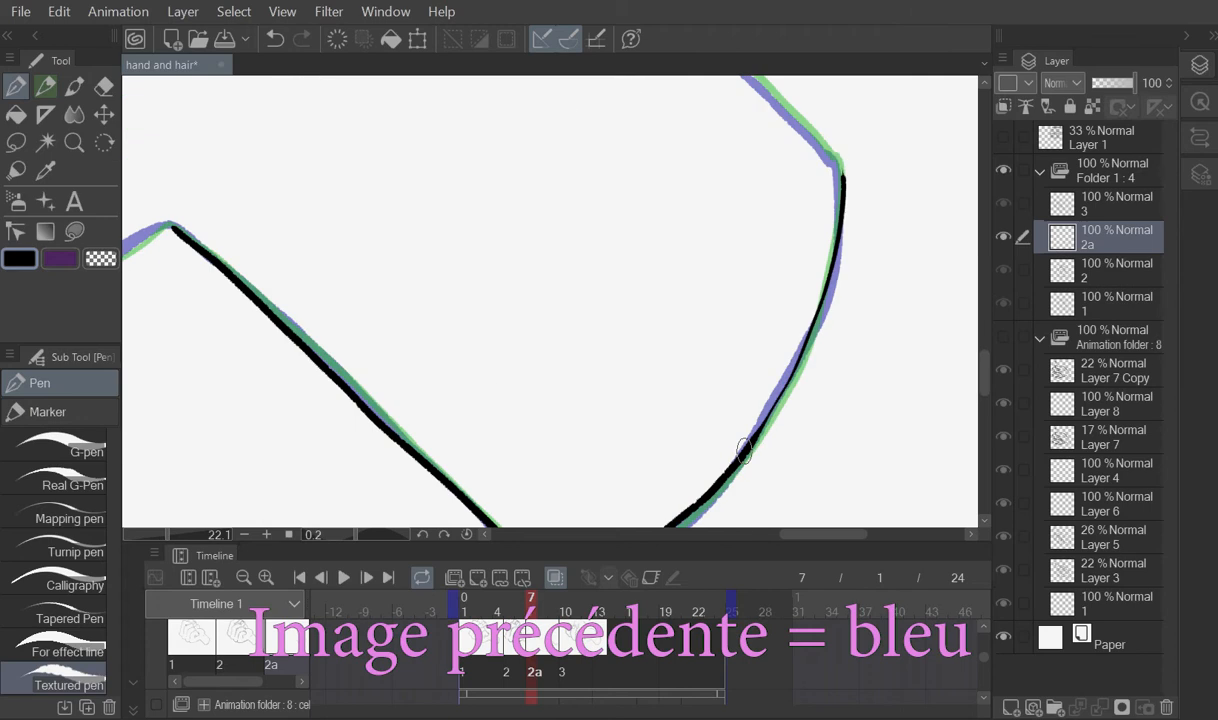
{"action": "left_click_drag", "start_coordinate": [849, 413], "coordinate": [920, 490]}
{"action": "left_click_drag", "start_coordinate": [488, 205], "coordinate": [440, 270]}
{"action": "left_click_drag", "start_coordinate": [413, 308], "coordinate": [377, 343]}
Step: Ink the palm's lower edge and the little finger's outline on cel 2a, halfway between the neighbouring poses
{"action": "scroll", "coordinate": [559, 320], "scroll_direction": "down", "scroll_amount": 6}
{"action": "scroll", "coordinate": [259, 267], "scroll_direction": "up", "scroll_amount": 3}
{"action": "mouse_move", "coordinate": [469, 259]}
{"action": "left_mouse_down"}
{"action": "mouse_move", "coordinate": [569, 286]}
{"action": "mouse_move", "coordinate": [550, 357]}
{"action": "left_mouse_up"}
{"action": "left_click_drag", "start_coordinate": [550, 357], "coordinate": [558, 219]}
{"action": "left_click_drag", "start_coordinate": [446, 158], "coordinate": [420, 430]}
Step: Erase the first nail stroke on the little finger of cel 2a and redraw its nail
{"action": "scroll", "coordinate": [550, 250], "scroll_direction": "up", "scroll_amount": 3}
{"action": "key", "text": "e"}
{"action": "scroll", "coordinate": [360, 355], "scroll_direction": "down", "scroll_amount": 4}
{"action": "mouse_move", "coordinate": [463, 251]}
{"action": "left_mouse_down"}
{"action": "mouse_move", "coordinate": [550, 238]}
{"action": "mouse_move", "coordinate": [467, 305]}
{"action": "left_mouse_up"}
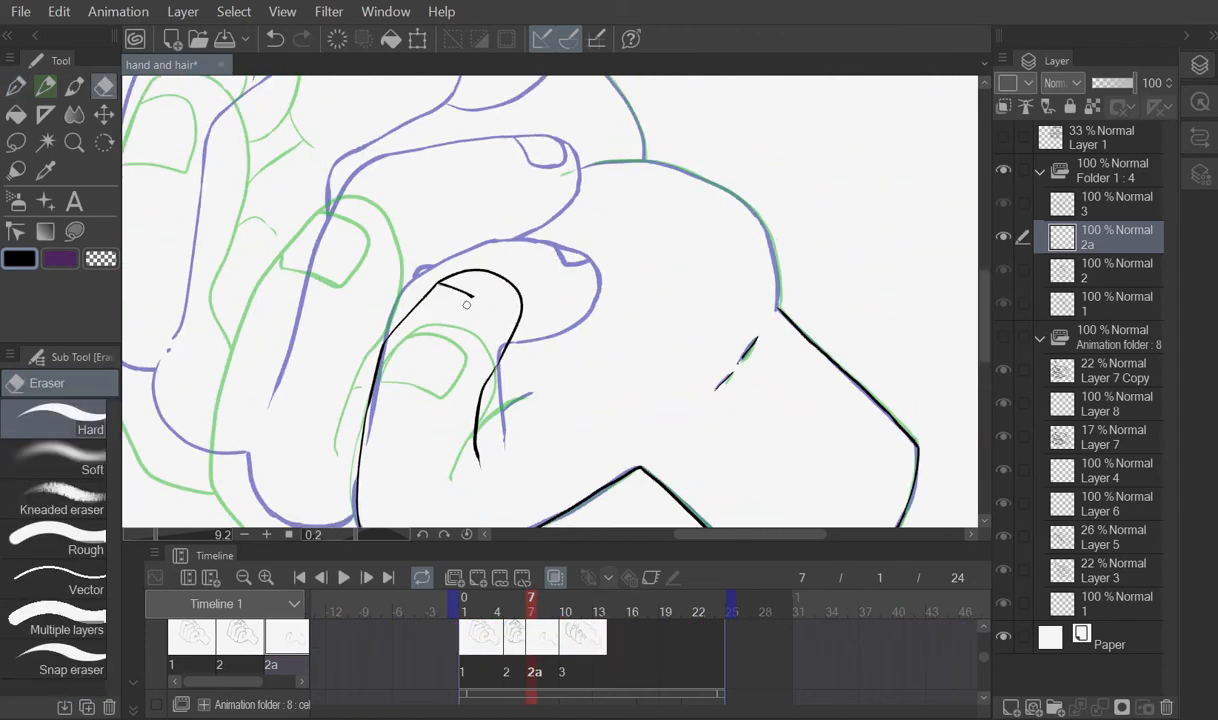
{"action": "key", "text": "p"}
{"action": "scroll", "coordinate": [430, 294], "scroll_direction": "up", "scroll_amount": 3}
{"action": "mouse_move", "coordinate": [576, 278]}
{"action": "left_mouse_down"}
{"action": "mouse_move", "coordinate": [468, 340]}
{"action": "mouse_move", "coordinate": [442, 308]}
{"action": "left_mouse_up"}
Step: Ink the ring finger's outline and nail on cel 2a, redoing the first fingertip stroke
{"action": "scroll", "coordinate": [470, 330], "scroll_direction": "down", "scroll_amount": 4}
{"action": "left_click_drag", "start_coordinate": [481, 429], "coordinate": [400, 324]}
{"action": "scroll", "coordinate": [450, 250], "scroll_direction": "up", "scroll_amount": 1}
{"action": "left_click_drag", "start_coordinate": [495, 325], "coordinate": [436, 231]}
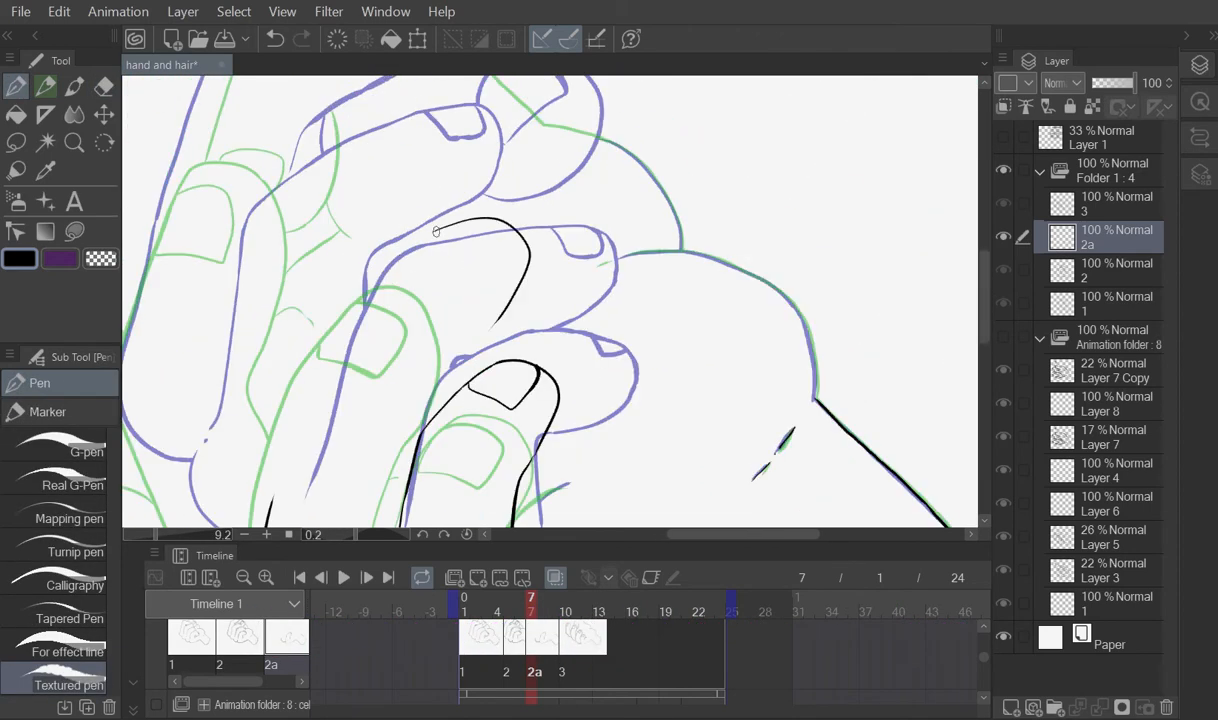
{"action": "key", "text": "ctrl+z"}
{"action": "scroll", "coordinate": [436, 231], "scroll_direction": "down", "scroll_amount": 1}
{"action": "left_click_drag", "start_coordinate": [331, 435], "coordinate": [511, 263]}
{"action": "scroll", "coordinate": [458, 280], "scroll_direction": "up", "scroll_amount": 4}
{"action": "scroll", "coordinate": [539, 291], "scroll_direction": "down", "scroll_amount": 5}
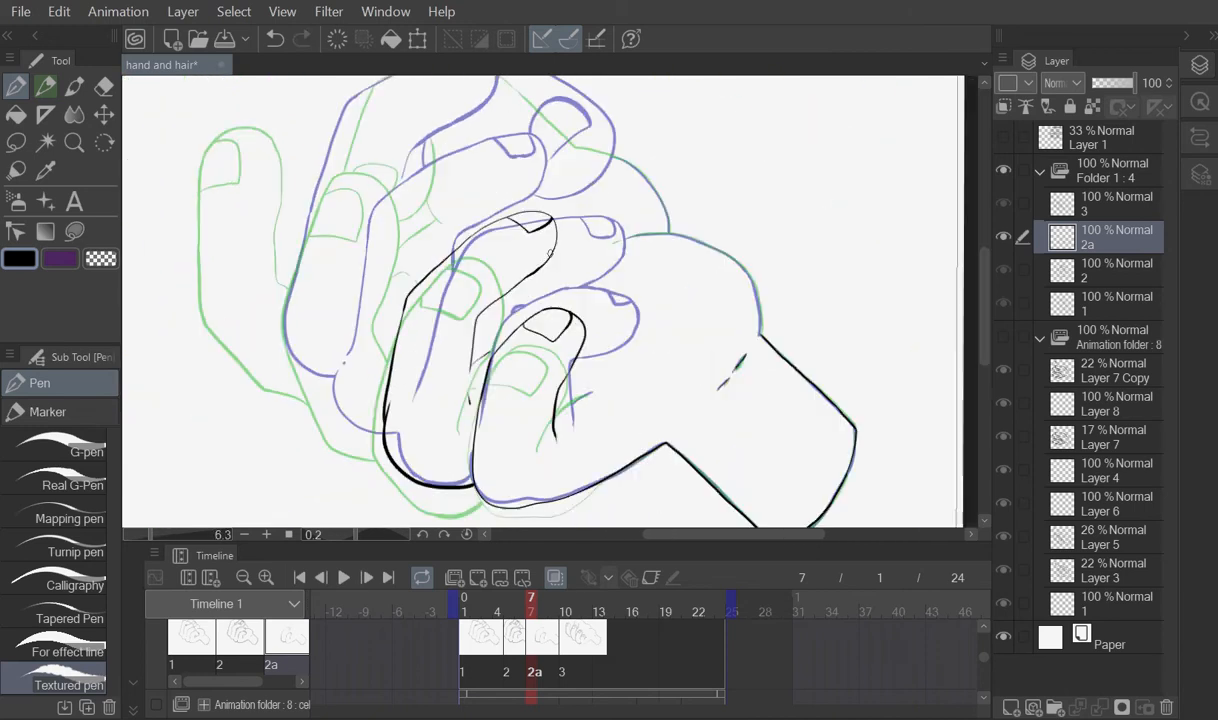
{"action": "scroll", "coordinate": [470, 330], "scroll_direction": "up", "scroll_amount": 3}
{"action": "left_click_drag", "start_coordinate": [575, 89], "coordinate": [647, 87]}
Step: Ink the middle finger's outline and nail on cel 2a, erasing stray lines
{"action": "scroll", "coordinate": [500, 250], "scroll_direction": "down", "scroll_amount": 2}
{"action": "left_click_drag", "start_coordinate": [500, 150], "coordinate": [410, 362]}
{"action": "left_click_drag", "start_coordinate": [280, 500], "coordinate": [352, 306]}
{"action": "key", "text": "e"}
{"action": "scroll", "coordinate": [450, 320], "scroll_direction": "down", "scroll_amount": 5}
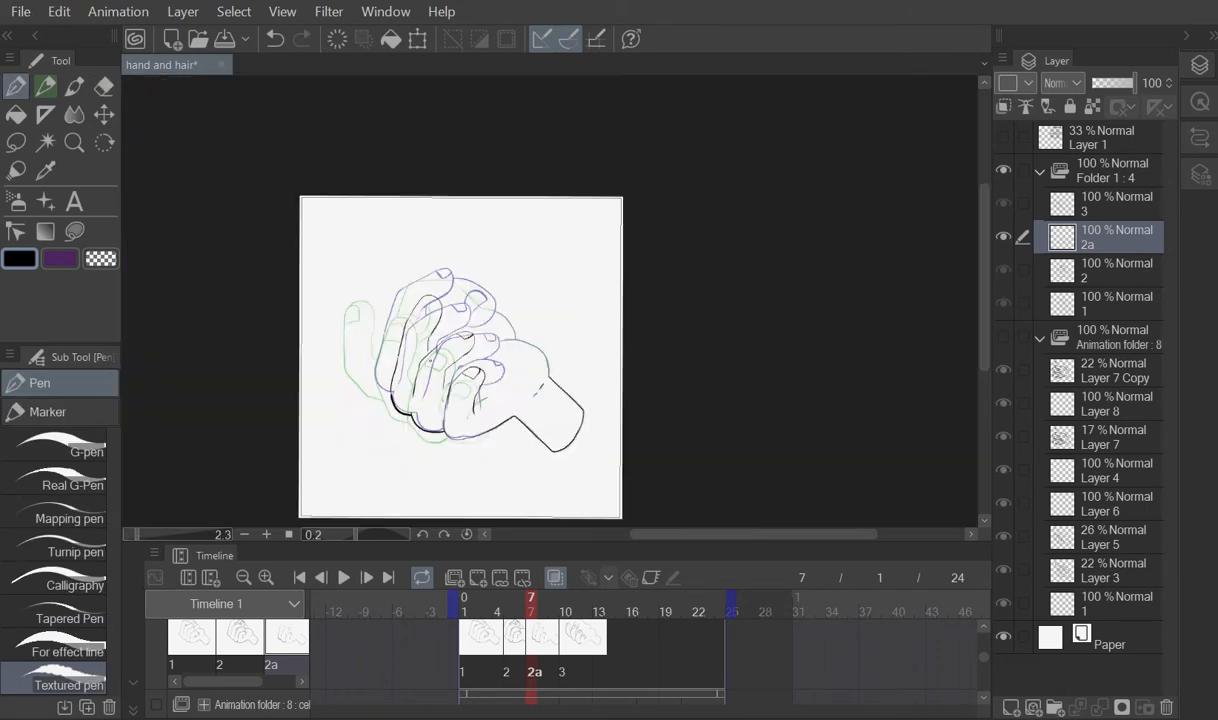
{"action": "scroll", "coordinate": [450, 320], "scroll_direction": "up", "scroll_amount": 6}
{"action": "left_click_drag", "start_coordinate": [491, 221], "coordinate": [455, 269]}
{"action": "key", "text": "e"}
{"action": "key", "text": "p"}
Step: Ink the raised index finger's outline and rounded tip on cel 2a
{"action": "scroll", "coordinate": [500, 280], "scroll_direction": "down", "scroll_amount": 3}
{"action": "scroll", "coordinate": [500, 280], "scroll_direction": "up", "scroll_amount": 1}
{"action": "left_click_drag", "start_coordinate": [349, 522], "coordinate": [500, 289]}
{"action": "scroll", "coordinate": [500, 289], "scroll_direction": "down", "scroll_amount": 3}
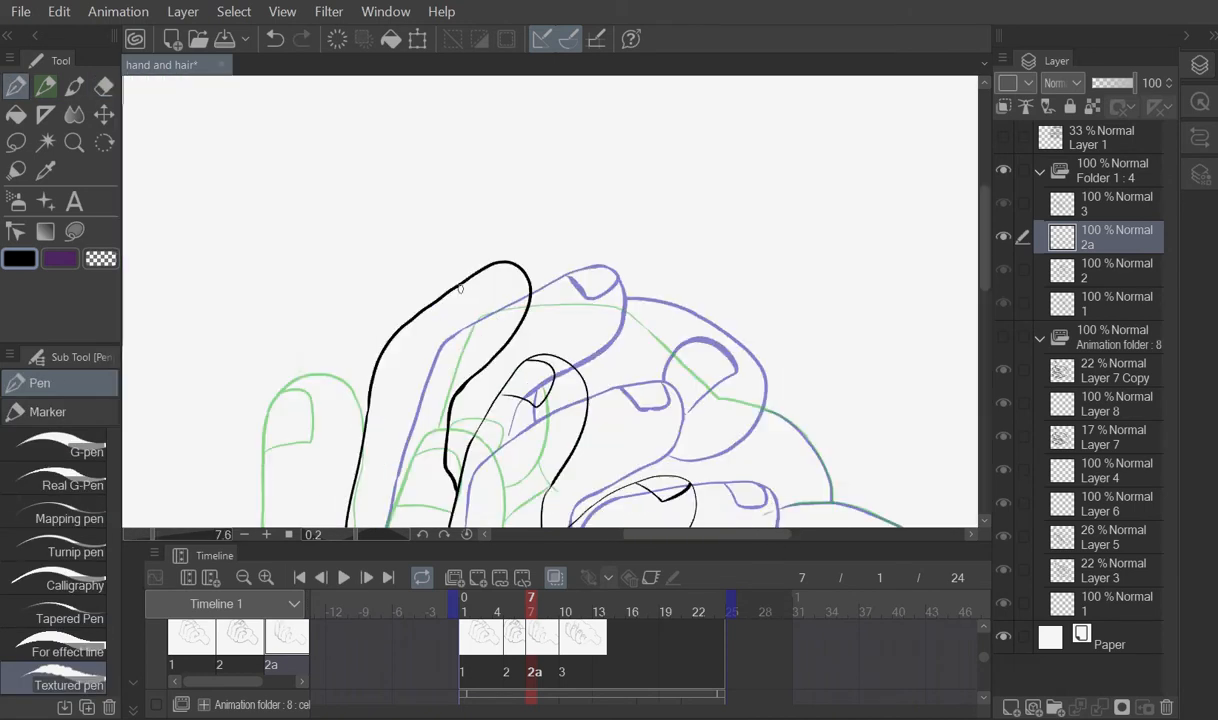
Step: Lasso the index finger on cel 2a and shift it slightly upward and outward
{"action": "key", "text": "m"}
{"action": "left_click_drag", "start_coordinate": [370, 372], "coordinate": [393, 232]}
{"action": "key", "text": "Return"}
{"action": "key", "text": "ctrl+d"}
{"action": "key", "text": "p"}
Step: Ink the index finger's nail and the rounded upper palm contours on cel 2a
{"action": "scroll", "coordinate": [837, 407], "scroll_direction": "up", "scroll_amount": 5}
{"action": "left_click_drag", "start_coordinate": [402, 128], "coordinate": [549, 334]}
{"action": "left_click_drag", "start_coordinate": [440, 348], "coordinate": [797, 525]}
{"action": "scroll", "coordinate": [671, 500], "scroll_direction": "down", "scroll_amount": 4}
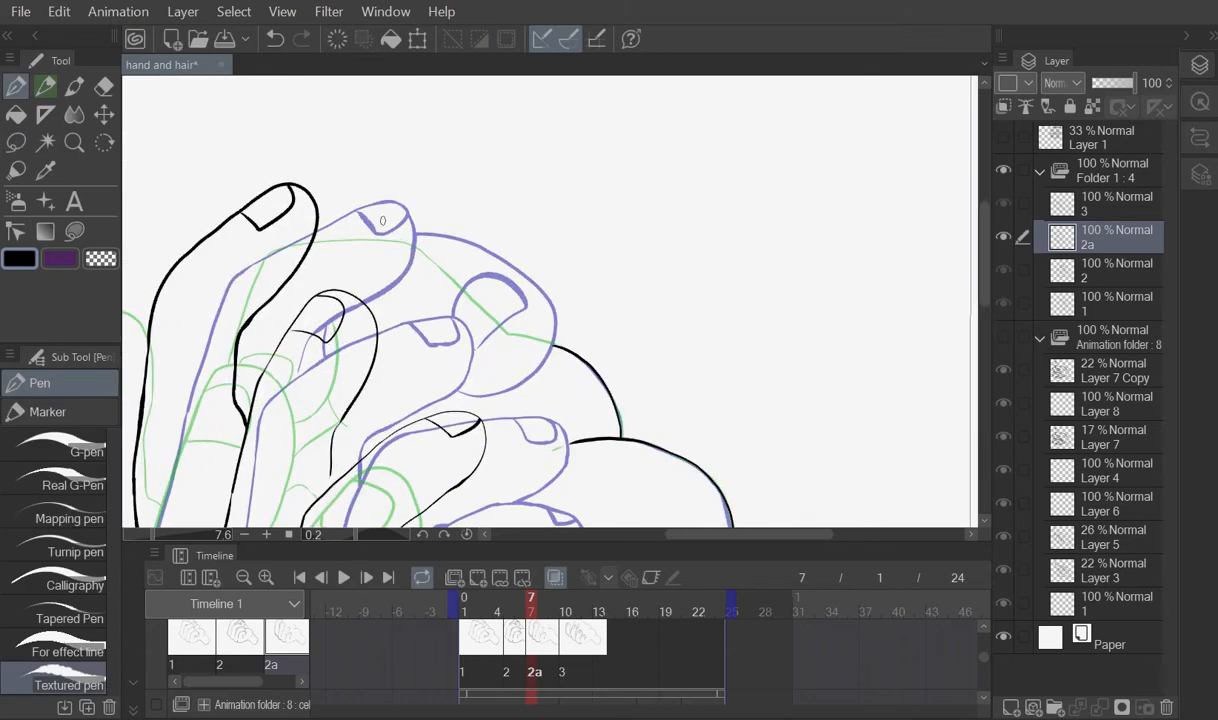
Step: Ink the thumb's outline and nail behind the fingers on cel 2a, trimming overlaps and strengthening the finger lines
{"action": "left_click_drag", "start_coordinate": [414, 214], "coordinate": [404, 275]}
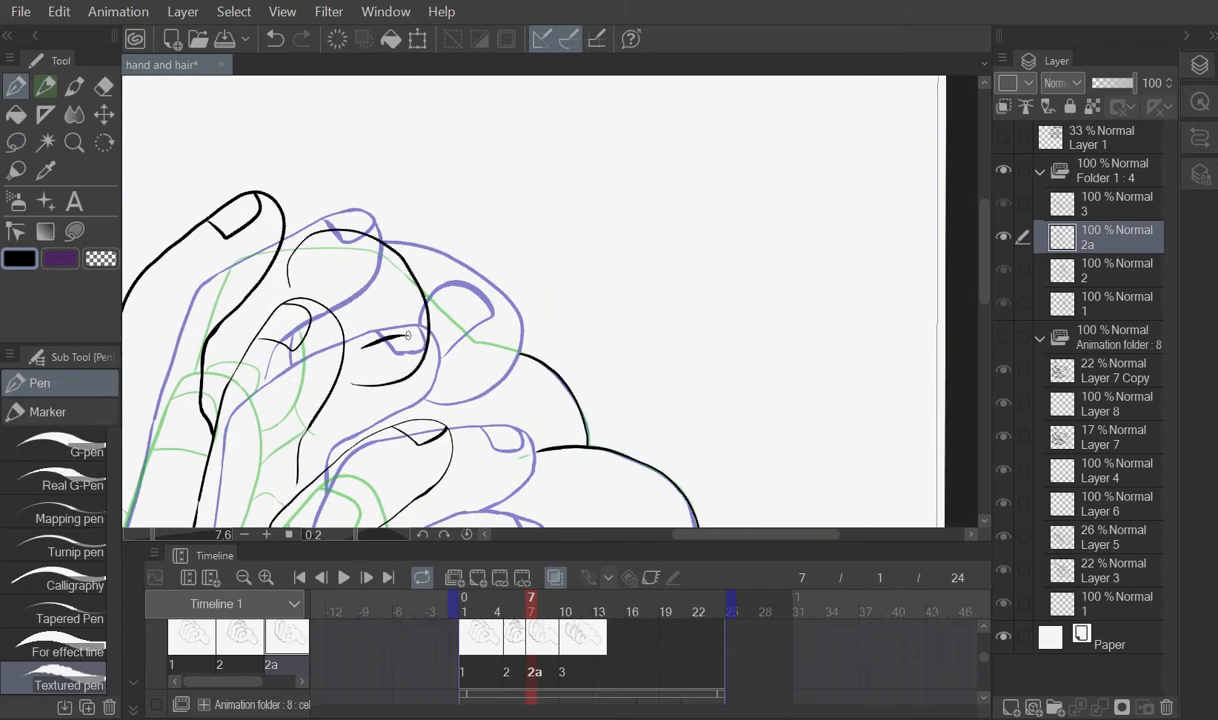
{"action": "scroll", "coordinate": [407, 335], "scroll_direction": "down", "scroll_amount": 3}
{"action": "scroll", "coordinate": [450, 300], "scroll_direction": "up", "scroll_amount": 4}
{"action": "scroll", "coordinate": [552, 277], "scroll_direction": "down", "scroll_amount": 6}
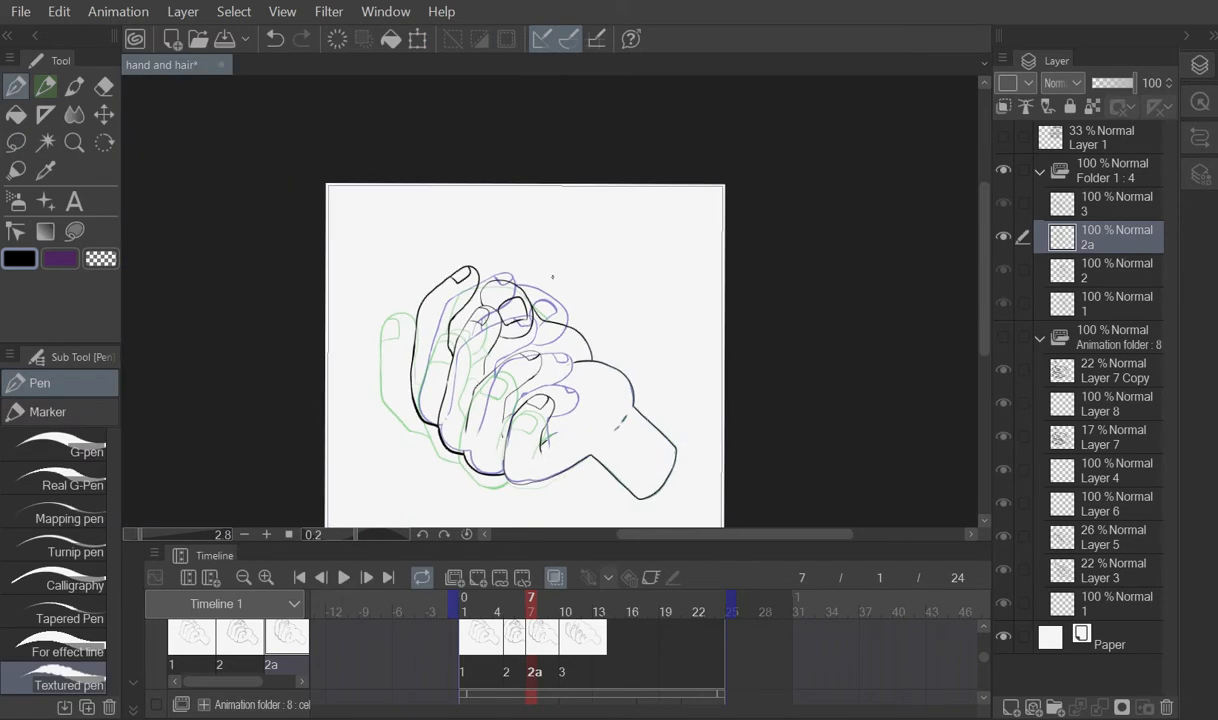
{"action": "scroll", "coordinate": [552, 277], "scroll_direction": "up", "scroll_amount": 4}
{"action": "scroll", "coordinate": [545, 250], "scroll_direction": "down", "scroll_amount": 4}
{"action": "scroll", "coordinate": [533, 218], "scroll_direction": "up", "scroll_amount": 5}
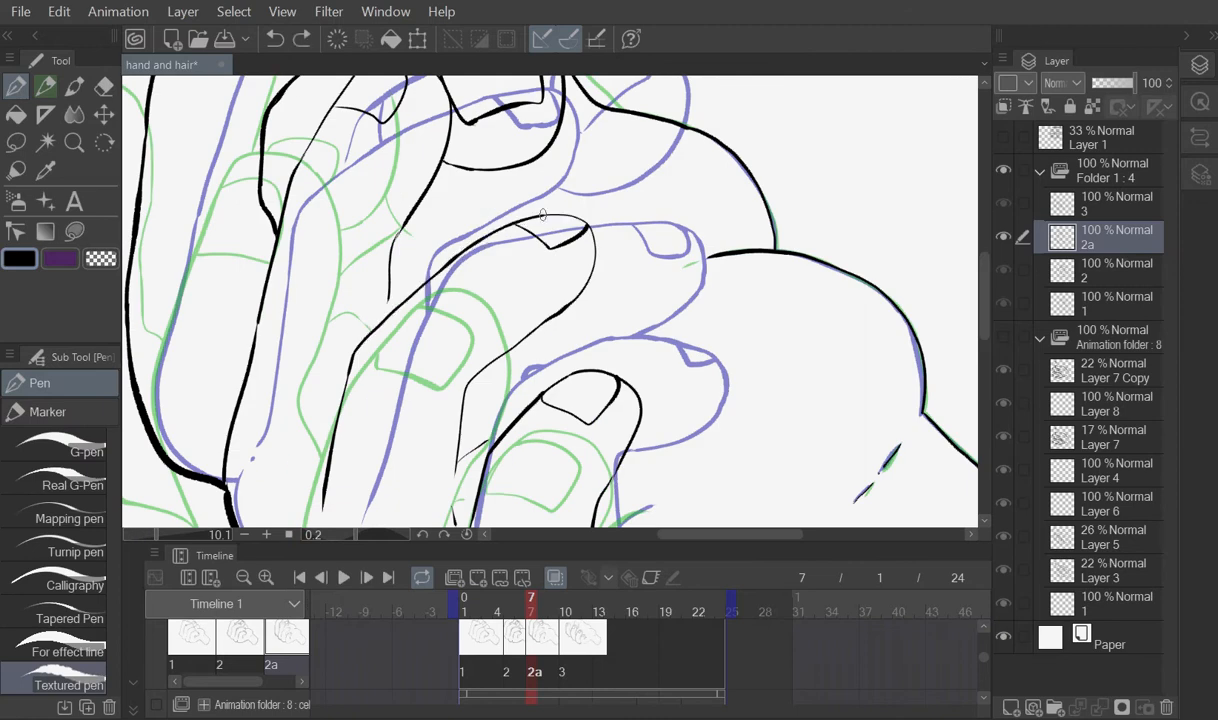
{"action": "scroll", "coordinate": [540, 309], "scroll_direction": "down", "scroll_amount": 5}
Step: Turn off onion skin and add the short missing line between the index and middle fingers on cel 2
{"action": "left_click", "coordinate": [555, 578]}
{"action": "scroll", "coordinate": [750, 462], "scroll_direction": "down", "scroll_amount": 1}
{"action": "left_click", "coordinate": [514, 637]}
{"action": "scroll", "coordinate": [482, 286], "scroll_direction": "up", "scroll_amount": 6}
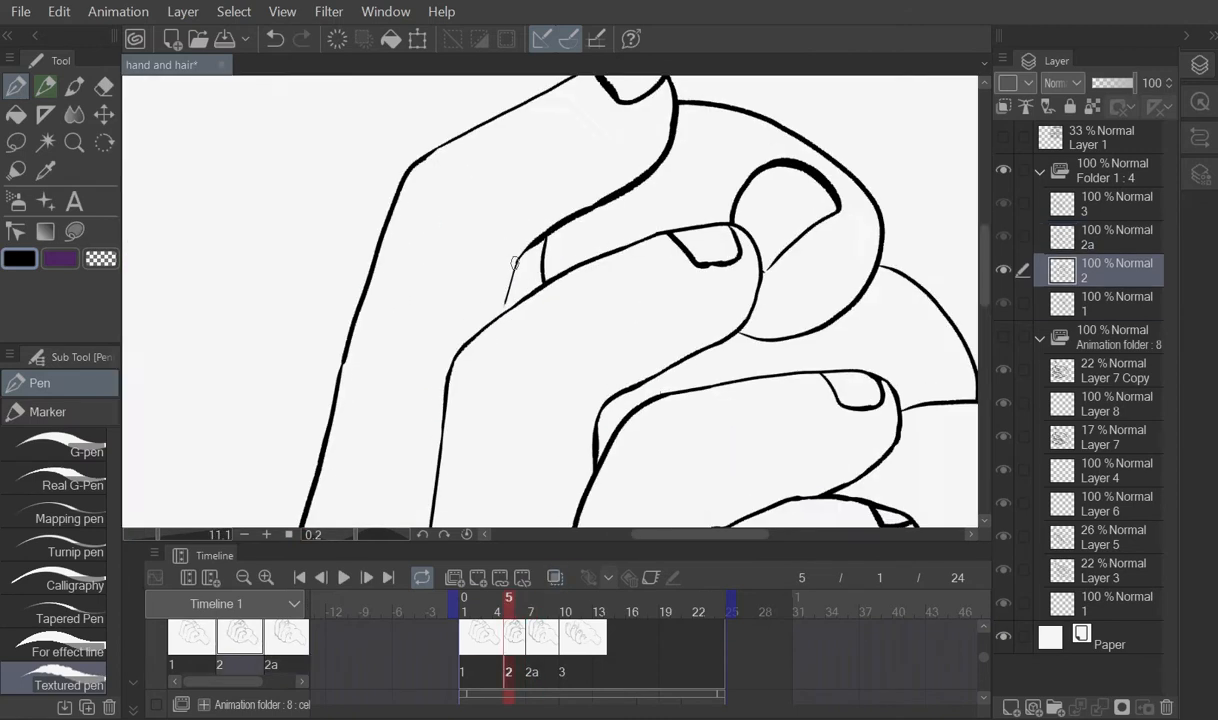
{"action": "scroll", "coordinate": [550, 326], "scroll_direction": "down", "scroll_amount": 6}
Step: Add a new animation cel at frame 14 in the ink folder and turn onion skin back on
{"action": "left_click", "coordinate": [537, 643]}
{"action": "scroll", "coordinate": [986, 662], "scroll_direction": "down", "scroll_amount": 2}
{"action": "left_click", "coordinate": [613, 696]}
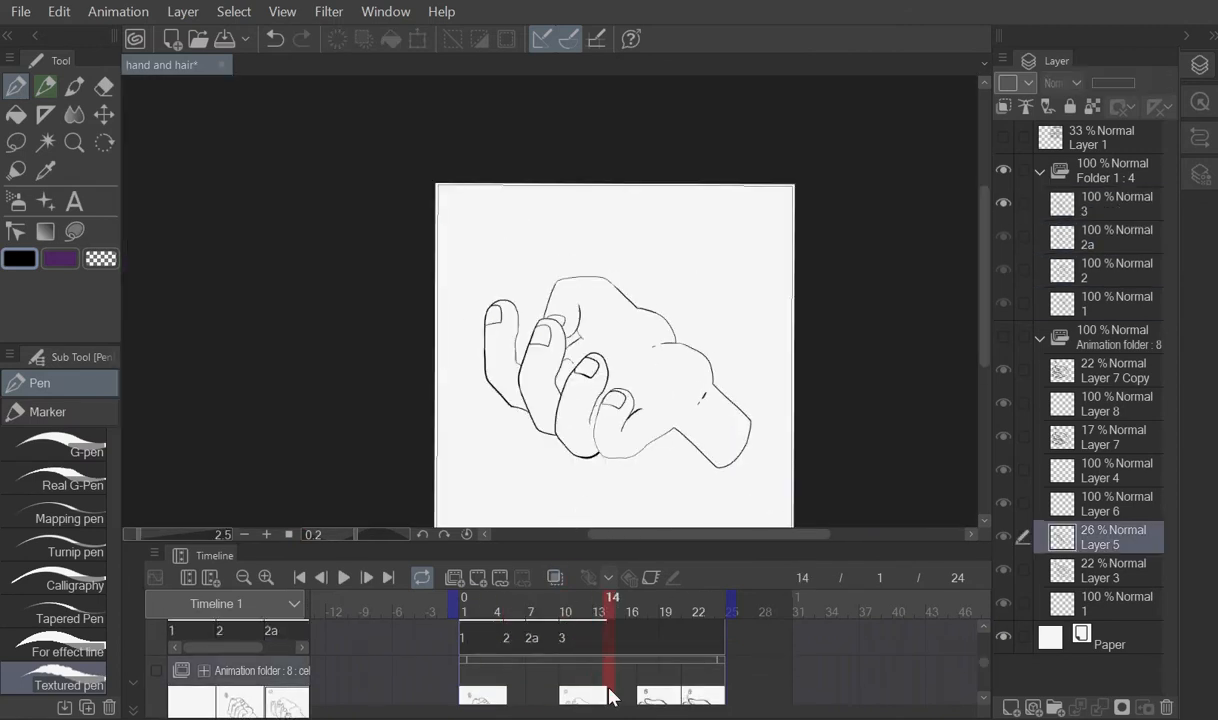
{"action": "key", "text": "ctrl+z"}
{"action": "left_click", "coordinate": [477, 577]}
{"action": "left_click", "coordinate": [555, 577]}
Step: Ink the wrist's edges and crease mark on cel 4 over the onion-skin lines
{"action": "scroll", "coordinate": [737, 460], "scroll_direction": "up", "scroll_amount": 6}
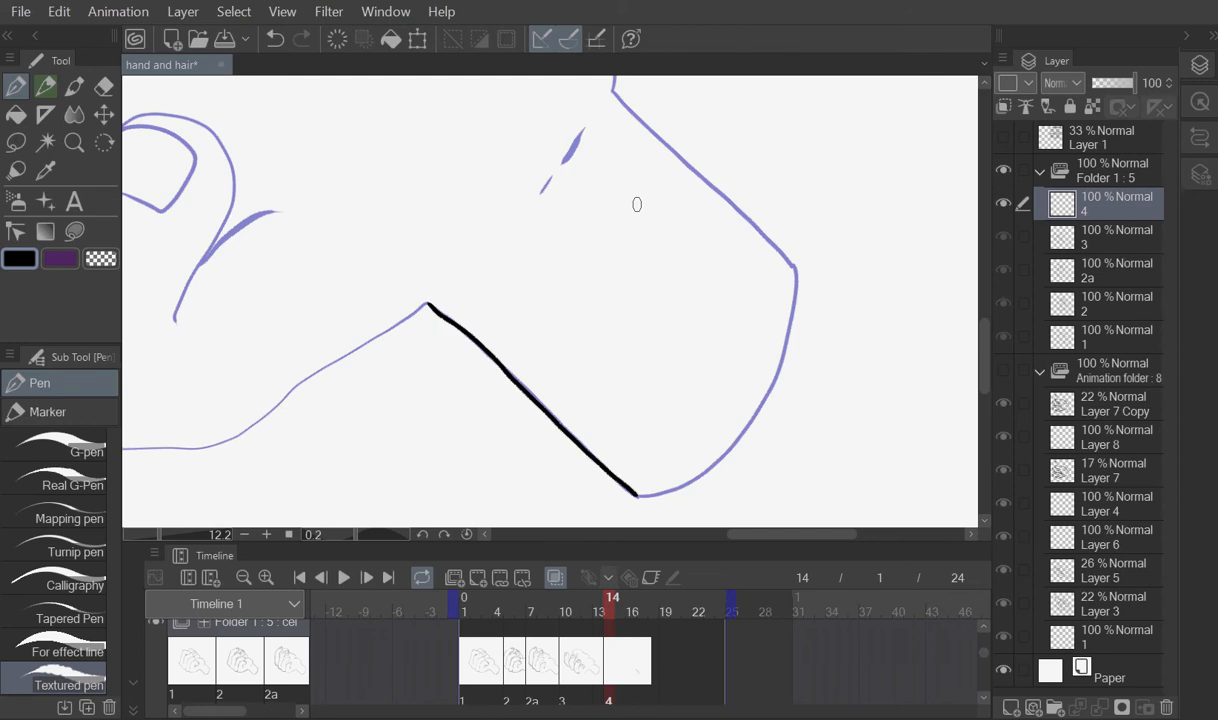
{"action": "scroll", "coordinate": [688, 374], "scroll_direction": "down", "scroll_amount": 3}
{"action": "scroll", "coordinate": [538, 408], "scroll_direction": "up", "scroll_amount": 1}
Step: Ink the little finger, its nail and the crease beside it on cel 4 in the shifted pose
{"action": "left_click_drag", "start_coordinate": [525, 388], "coordinate": [622, 333]}
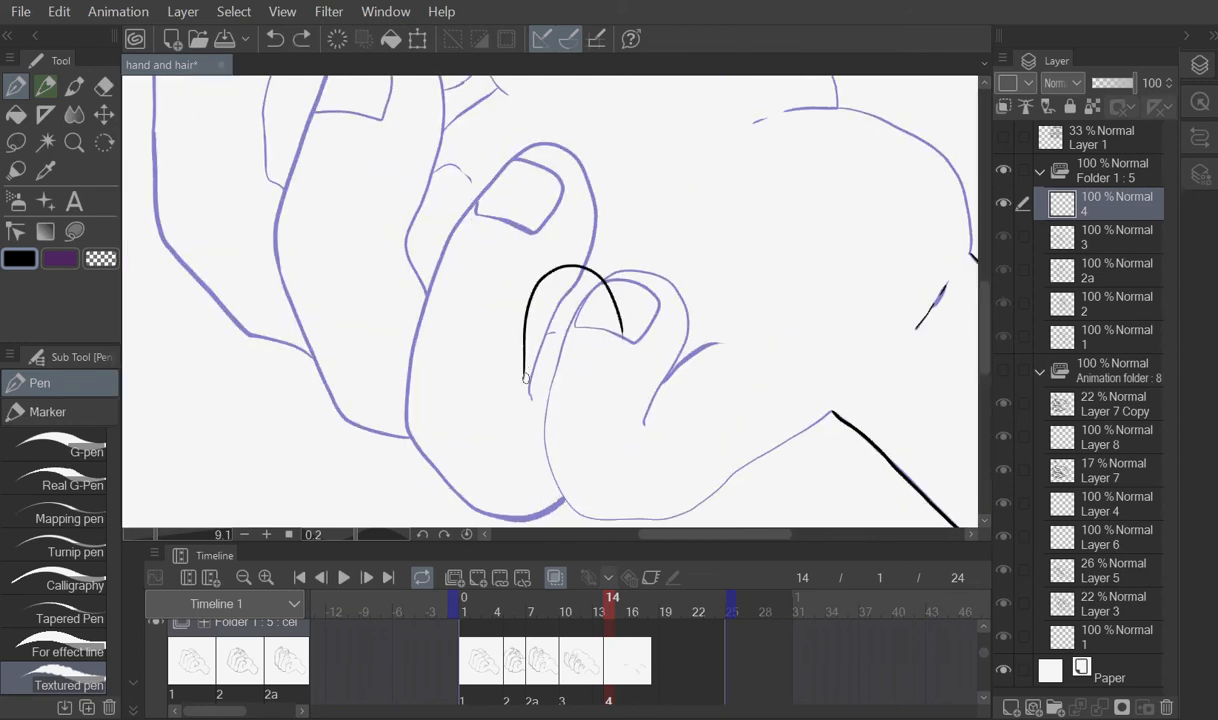
{"action": "scroll", "coordinate": [520, 430], "scroll_direction": "up", "scroll_amount": 2}
{"action": "left_click_drag", "start_coordinate": [437, 283], "coordinate": [612, 479]}
{"action": "left_click_drag", "start_coordinate": [572, 240], "coordinate": [597, 344]}
{"action": "left_click_drag", "start_coordinate": [587, 332], "coordinate": [687, 242]}
{"action": "scroll", "coordinate": [645, 500], "scroll_direction": "down", "scroll_amount": 2}
{"action": "scroll", "coordinate": [556, 307], "scroll_direction": "up", "scroll_amount": 4}
{"action": "left_click_drag", "start_coordinate": [478, 252], "coordinate": [447, 357]}
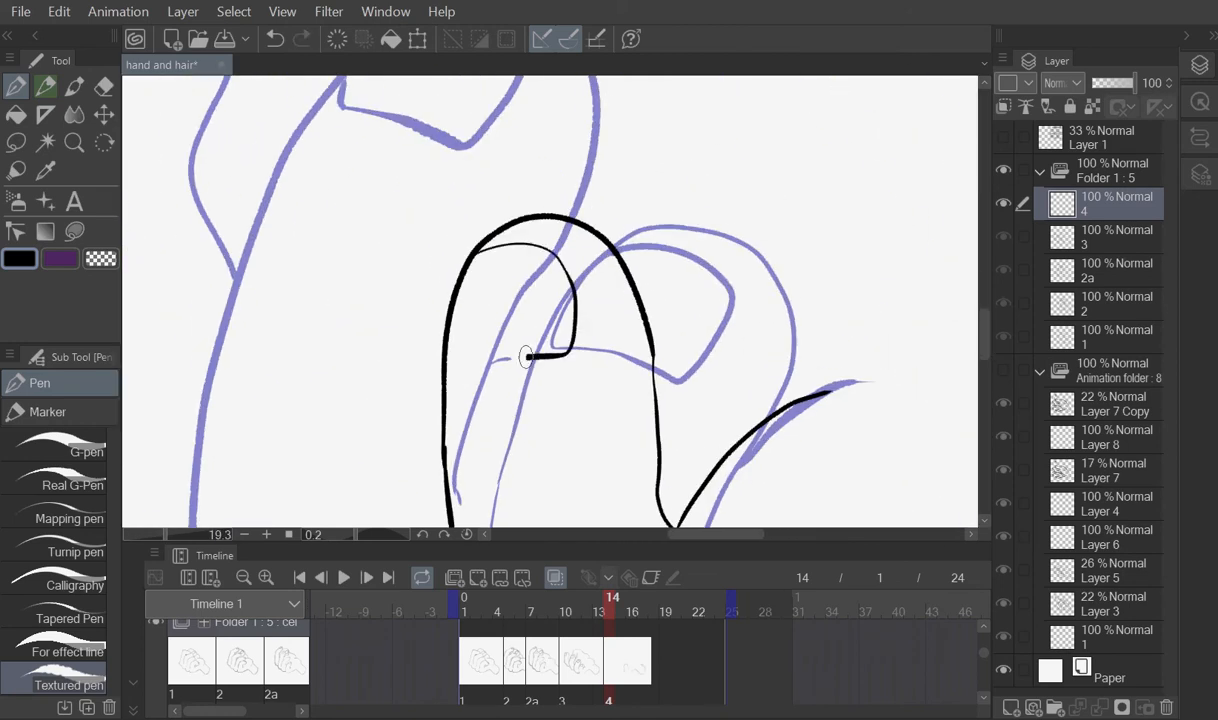
Step: Ink the outlines of the ring, middle and index fingers and the lower palm edge on cel 4
{"action": "scroll", "coordinate": [647, 321], "scroll_direction": "down", "scroll_amount": 5}
{"action": "scroll", "coordinate": [539, 265], "scroll_direction": "up", "scroll_amount": 2}
{"action": "left_click_drag", "start_coordinate": [598, 410], "coordinate": [452, 445]}
{"action": "scroll", "coordinate": [451, 444], "scroll_direction": "down", "scroll_amount": 2}
{"action": "mouse_move", "coordinate": [541, 240]}
{"action": "left_mouse_down"}
{"action": "mouse_move", "coordinate": [441, 252]}
{"action": "mouse_move", "coordinate": [522, 254]}
{"action": "left_mouse_up"}
{"action": "scroll", "coordinate": [590, 523], "scroll_direction": "down", "scroll_amount": 2}
{"action": "scroll", "coordinate": [568, 420], "scroll_direction": "down", "scroll_amount": 3}
{"action": "scroll", "coordinate": [605, 323], "scroll_direction": "up", "scroll_amount": 4}
{"action": "left_click_drag", "start_coordinate": [437, 310], "coordinate": [504, 497]}
{"action": "left_click_drag", "start_coordinate": [536, 383], "coordinate": [593, 475]}
{"action": "scroll", "coordinate": [600, 400], "scroll_direction": "down", "scroll_amount": 3}
{"action": "scroll", "coordinate": [600, 440], "scroll_direction": "up", "scroll_amount": 3}
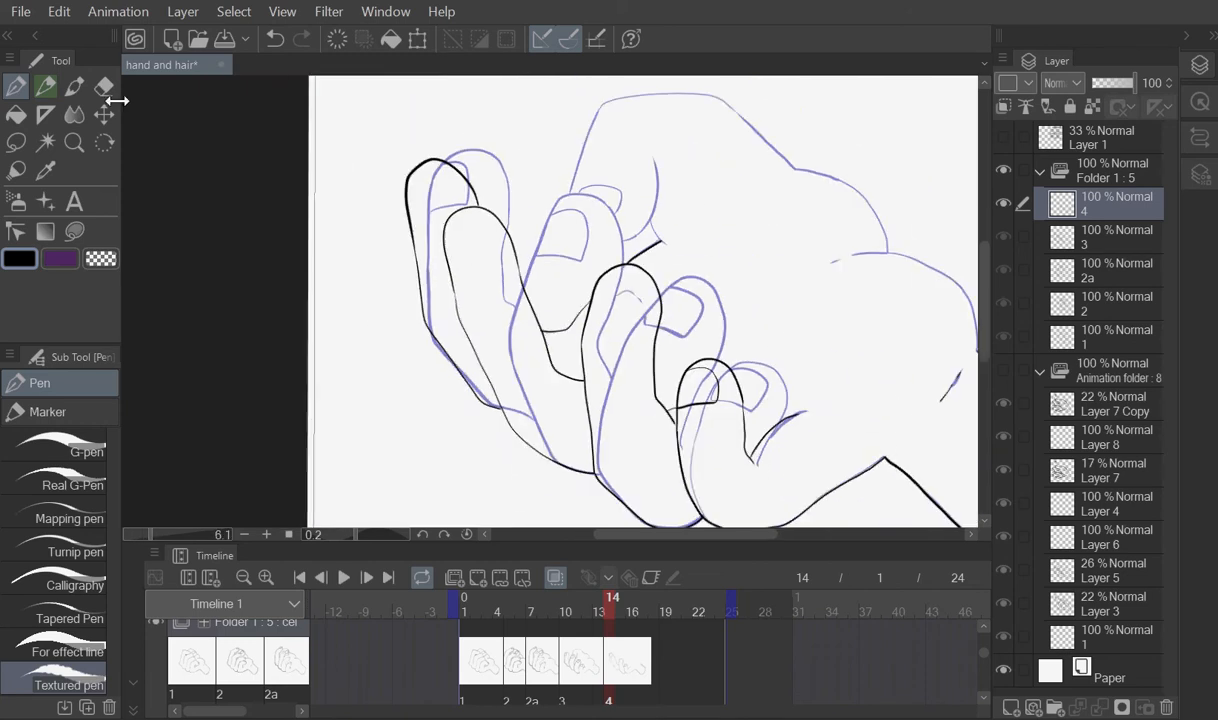
Step: Finish the finger outlines and ink the index and middle fingernails on cel 4
{"action": "scroll", "coordinate": [560, 440], "scroll_direction": "down", "scroll_amount": 3}
{"action": "scroll", "coordinate": [597, 317], "scroll_direction": "up", "scroll_amount": 6}
{"action": "left_click_drag", "start_coordinate": [538, 372], "coordinate": [803, 394]}
{"action": "left_click_drag", "start_coordinate": [448, 228], "coordinate": [460, 291]}
{"action": "left_click_drag", "start_coordinate": [372, 130], "coordinate": [370, 219]}
{"action": "scroll", "coordinate": [533, 335], "scroll_direction": "down", "scroll_amount": 6}
Step: Show the sketch folder for reference, ink the thumb on cel 4 and hide the sketches again
{"action": "left_click", "coordinate": [1003, 370]}
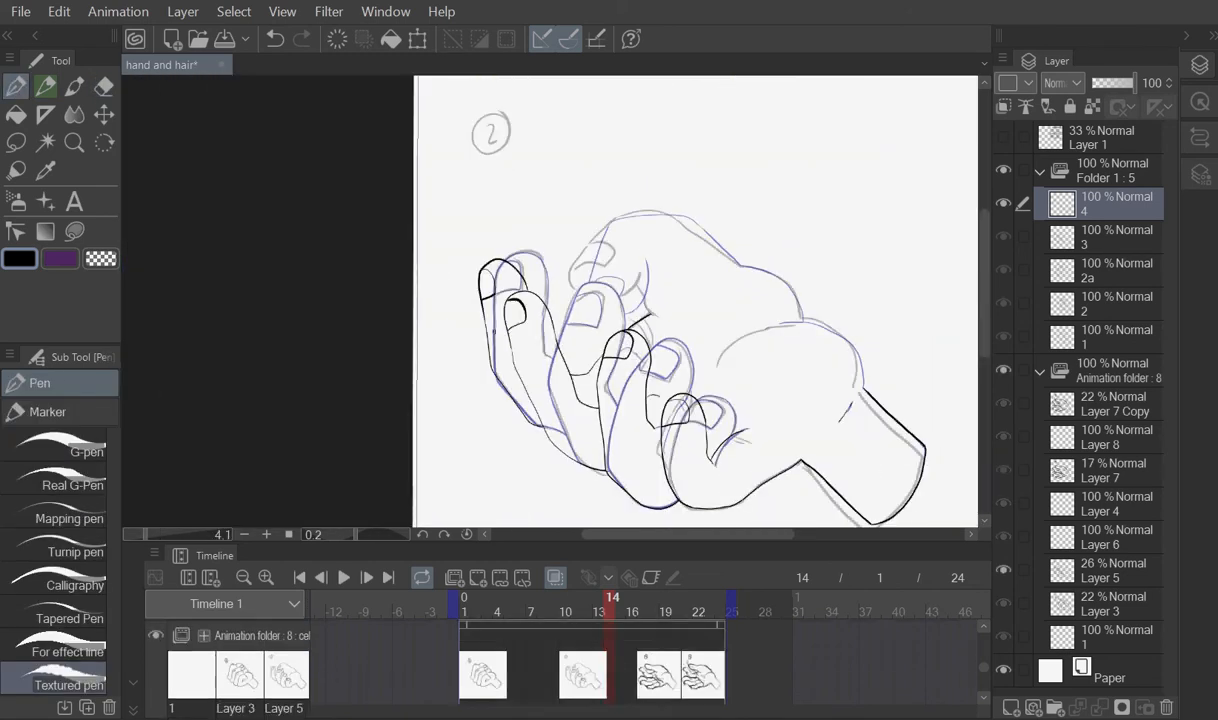
{"action": "scroll", "coordinate": [606, 235], "scroll_direction": "up", "scroll_amount": 8}
{"action": "mouse_move", "coordinate": [603, 182]}
{"action": "left_mouse_down"}
{"action": "mouse_move", "coordinate": [518, 271]}
{"action": "mouse_move", "coordinate": [631, 247]}
{"action": "mouse_move", "coordinate": [778, 348]}
{"action": "left_mouse_up"}
{"action": "scroll", "coordinate": [370, 325], "scroll_direction": "down", "scroll_amount": 2}
{"action": "scroll", "coordinate": [640, 280], "scroll_direction": "down", "scroll_amount": 3}
{"action": "left_click", "coordinate": [1003, 370]}
{"action": "scroll", "coordinate": [700, 320], "scroll_direction": "up", "scroll_amount": 3}
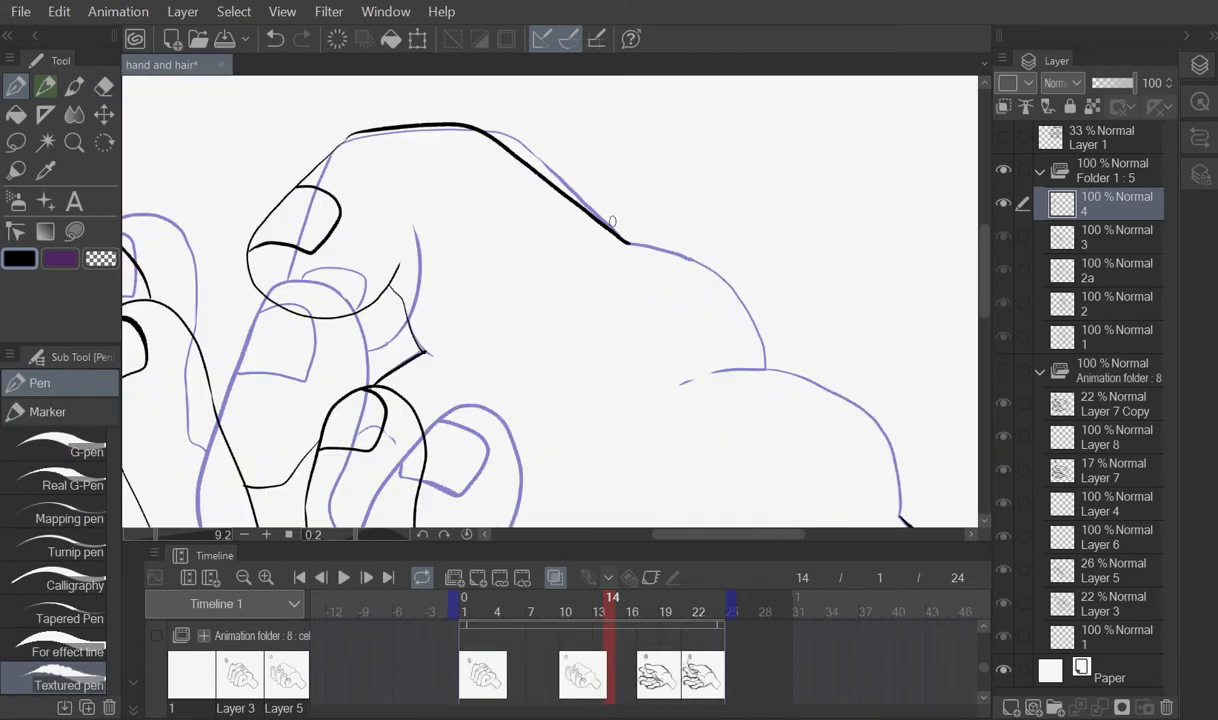
Step: Ink the heel of the hand and strengthen the thumb's outline above its nail on cel 4
{"action": "left_click_drag", "start_coordinate": [897, 461], "coordinate": [905, 521]}
{"action": "scroll", "coordinate": [462, 228], "scroll_direction": "up", "scroll_amount": 3}
{"action": "left_click_drag", "start_coordinate": [462, 228], "coordinate": [362, 329]}
{"action": "scroll", "coordinate": [400, 290], "scroll_direction": "up", "scroll_amount": 1}
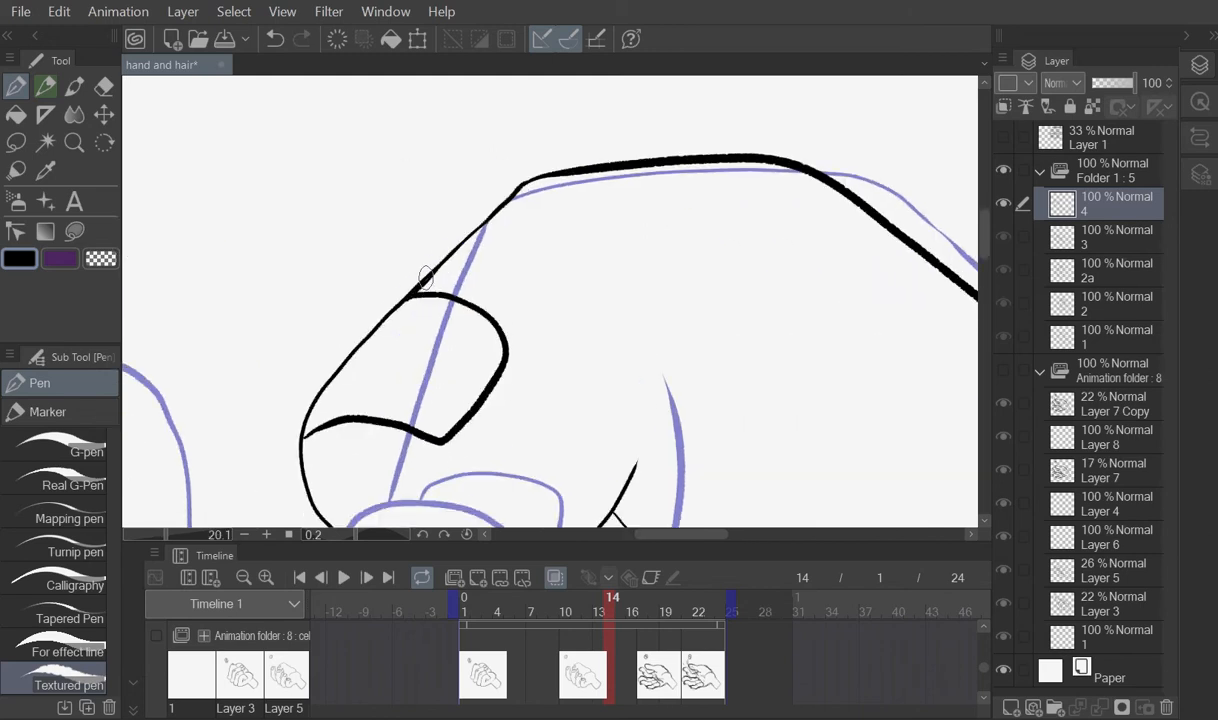
{"action": "scroll", "coordinate": [643, 237], "scroll_direction": "down", "scroll_amount": 8}
{"action": "scroll", "coordinate": [723, 387], "scroll_direction": "up", "scroll_amount": 1}
{"action": "scroll", "coordinate": [985, 675], "scroll_direction": "up", "scroll_amount": 2}
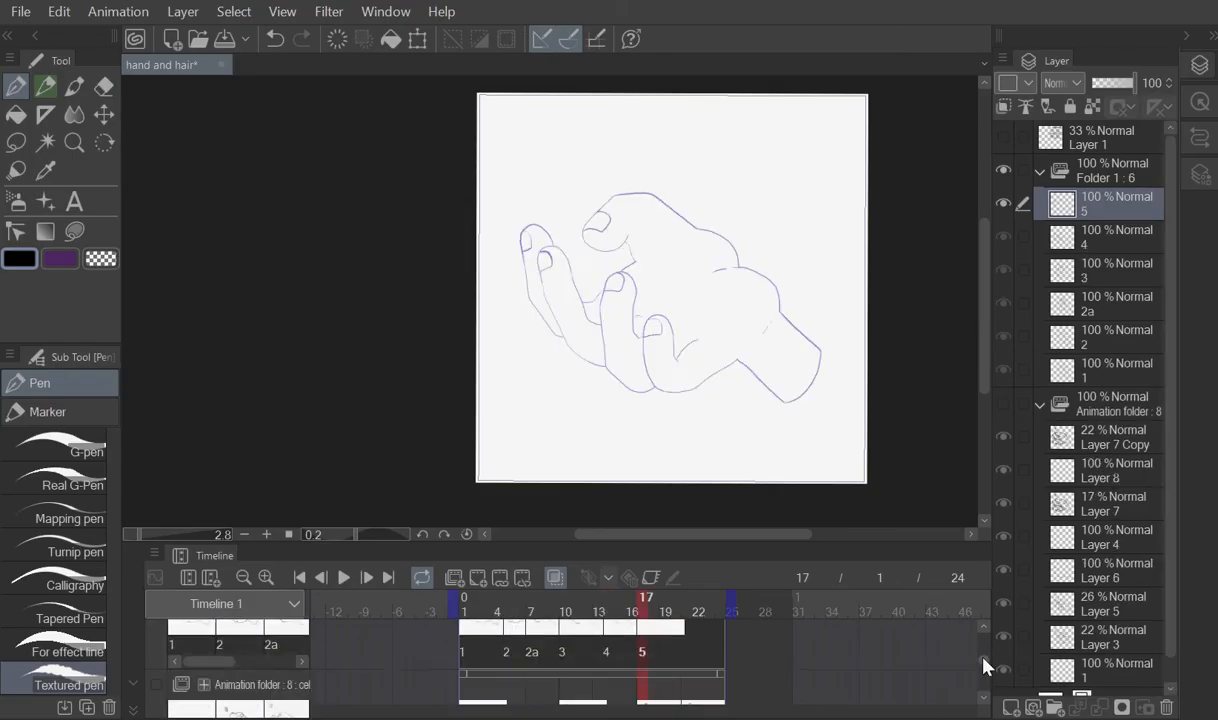
Step: Show the sketch folder and ink the wrist and lower palm edge on cel 5
{"action": "left_click", "coordinate": [1003, 403]}
{"action": "scroll", "coordinate": [817, 365], "scroll_direction": "up", "scroll_amount": 6}
{"action": "mouse_move", "coordinate": [538, 348]}
{"action": "left_mouse_down"}
{"action": "mouse_move", "coordinate": [709, 508]}
{"action": "mouse_move", "coordinate": [841, 325]}
{"action": "left_mouse_up"}
{"action": "scroll", "coordinate": [725, 190], "scroll_direction": "up", "scroll_amount": 2}
{"action": "left_click_drag", "start_coordinate": [666, 163], "coordinate": [922, 408]}
{"action": "scroll", "coordinate": [930, 223], "scroll_direction": "down", "scroll_amount": 2}
{"action": "scroll", "coordinate": [894, 469], "scroll_direction": "down", "scroll_amount": 2}
Step: Ink the little and ring fingers with the palm crease on cel 5
{"action": "left_click_drag", "start_coordinate": [799, 397], "coordinate": [593, 413]}
{"action": "scroll", "coordinate": [525, 420], "scroll_direction": "up", "scroll_amount": 2}
{"action": "mouse_move", "coordinate": [661, 340]}
{"action": "left_mouse_down"}
{"action": "mouse_move", "coordinate": [580, 394]}
{"action": "mouse_move", "coordinate": [668, 467]}
{"action": "left_mouse_up"}
{"action": "scroll", "coordinate": [786, 430], "scroll_direction": "down", "scroll_amount": 2}
{"action": "left_click_drag", "start_coordinate": [698, 372], "coordinate": [799, 357]}
{"action": "scroll", "coordinate": [800, 356], "scroll_direction": "up", "scroll_amount": 1}
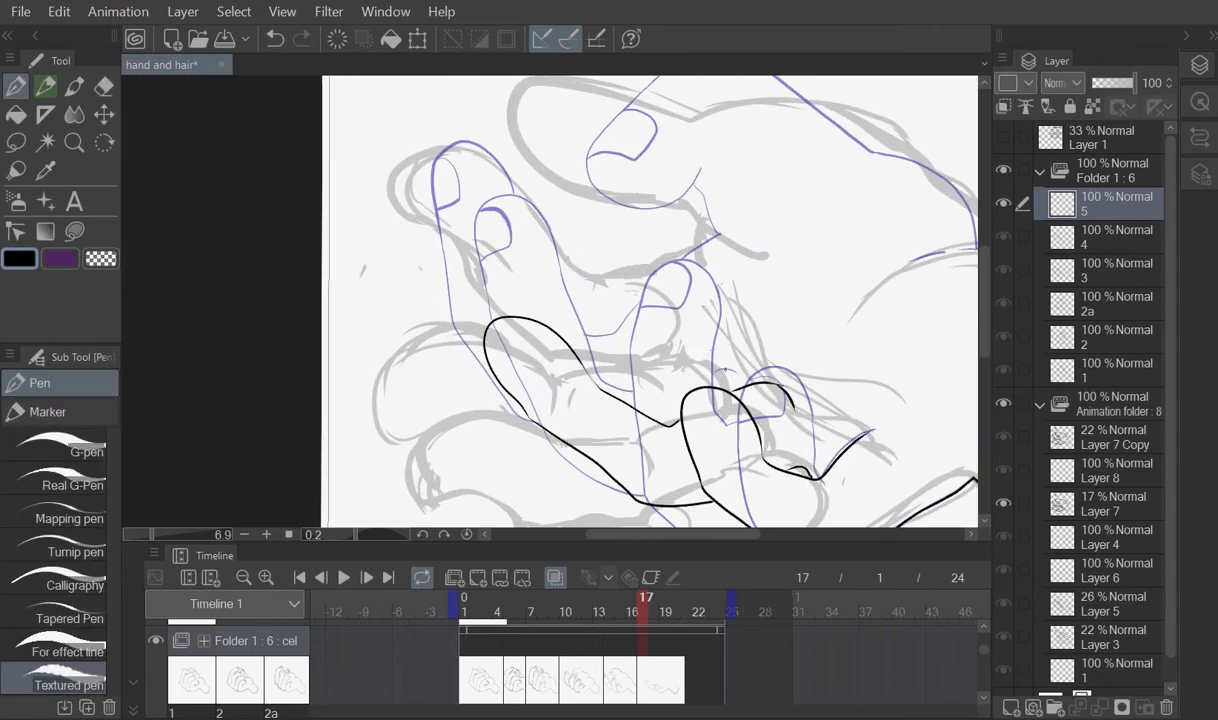
Step: Ink the middle and index fingers and start the index fingernail on cel 5
{"action": "left_click_drag", "start_coordinate": [600, 378], "coordinate": [510, 390]}
{"action": "left_click_drag", "start_coordinate": [600, 288], "coordinate": [720, 230]}
{"action": "scroll", "coordinate": [450, 200], "scroll_direction": "up", "scroll_amount": 2}
{"action": "left_click_drag", "start_coordinate": [392, 190], "coordinate": [600, 288]}
{"action": "left_click_drag", "start_coordinate": [401, 213], "coordinate": [439, 236]}
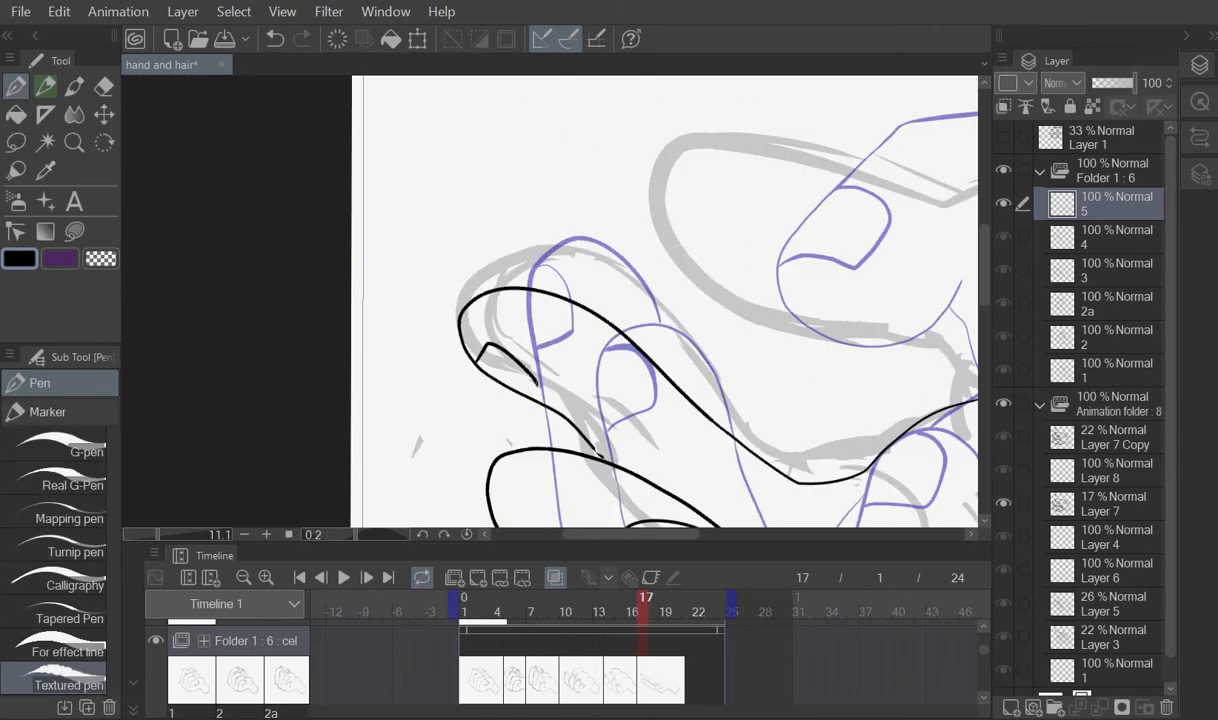
Step: Ink the remaining fingernails and the thumb's outline and nail on cel 5
{"action": "scroll", "coordinate": [450, 260], "scroll_direction": "down", "scroll_amount": 2}
{"action": "left_click_drag", "start_coordinate": [429, 326], "coordinate": [465, 359]}
{"action": "mouse_move", "coordinate": [690, 415]}
{"action": "left_mouse_down"}
{"action": "mouse_move", "coordinate": [703, 460]}
{"action": "mouse_move", "coordinate": [570, 214]}
{"action": "mouse_move", "coordinate": [517, 227]}
{"action": "left_mouse_up"}
{"action": "scroll", "coordinate": [703, 456], "scroll_direction": "down", "scroll_amount": 3}
{"action": "scroll", "coordinate": [720, 310], "scroll_direction": "up", "scroll_amount": 5}
{"action": "scroll", "coordinate": [517, 227], "scroll_direction": "up", "scroll_amount": 1}
{"action": "left_click_drag", "start_coordinate": [329, 417], "coordinate": [365, 470]}
{"action": "left_click_drag", "start_coordinate": [324, 393], "coordinate": [543, 288]}
{"action": "scroll", "coordinate": [548, 287], "scroll_direction": "down", "scroll_amount": 6}
{"action": "scroll", "coordinate": [908, 421], "scroll_direction": "up", "scroll_amount": 2}
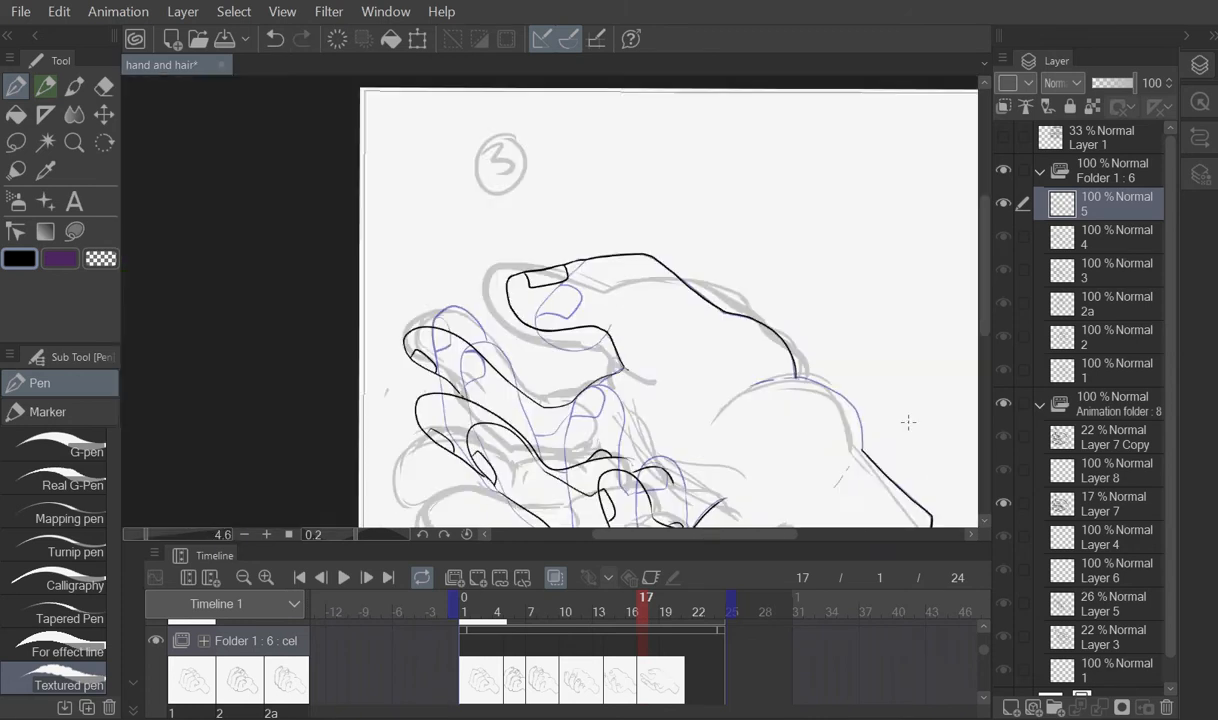
Step: Add a new animation cel at frame 18 in the ink folder
{"action": "scroll", "coordinate": [910, 400], "scroll_direction": "down", "scroll_amount": 3}
{"action": "left_click_drag", "start_coordinate": [645, 610], "coordinate": [645, 679]}
{"action": "mouse_move", "coordinate": [983, 650]}
{"action": "left_mouse_down"}
{"action": "mouse_move", "coordinate": [984, 672]}
{"action": "mouse_move", "coordinate": [984, 655]}
{"action": "left_mouse_up"}
{"action": "left_click", "coordinate": [655, 640]}
{"action": "left_click", "coordinate": [454, 577]}
Step: Ink the little finger and the palm's lower edge on cel 6, redoing the finger's upper line
{"action": "scroll", "coordinate": [820, 330], "scroll_direction": "up", "scroll_amount": 4}
{"action": "scroll", "coordinate": [820, 420], "scroll_direction": "up", "scroll_amount": 2}
{"action": "left_click_drag", "start_coordinate": [796, 163], "coordinate": [623, 285]}
{"action": "scroll", "coordinate": [623, 300], "scroll_direction": "down", "scroll_amount": 3}
{"action": "scroll", "coordinate": [447, 445], "scroll_direction": "up", "scroll_amount": 4}
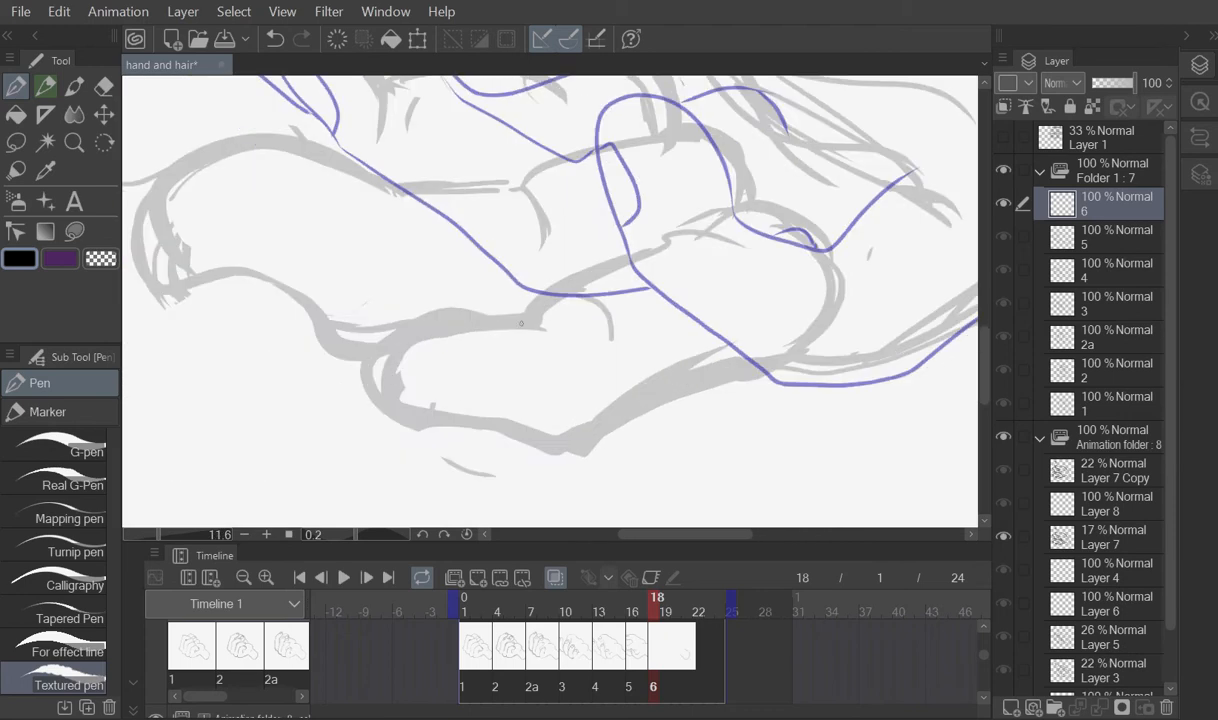
{"action": "left_click_drag", "start_coordinate": [492, 320], "coordinate": [846, 365]}
{"action": "scroll", "coordinate": [400, 410], "scroll_direction": "down", "scroll_amount": 6}
{"action": "scroll", "coordinate": [574, 318], "scroll_direction": "up", "scroll_amount": 5}
{"action": "scroll", "coordinate": [815, 360], "scroll_direction": "down", "scroll_amount": 2}
{"action": "scroll", "coordinate": [505, 316], "scroll_direction": "up", "scroll_amount": 3}
{"action": "left_click_drag", "start_coordinate": [498, 390], "coordinate": [788, 326]}
{"action": "scroll", "coordinate": [788, 330], "scroll_direction": "down", "scroll_amount": 2}
{"action": "key", "text": "ctrl+z"}
{"action": "left_click_drag", "start_coordinate": [628, 366], "coordinate": [816, 291]}
{"action": "left_click_drag", "start_coordinate": [816, 291], "coordinate": [914, 350]}
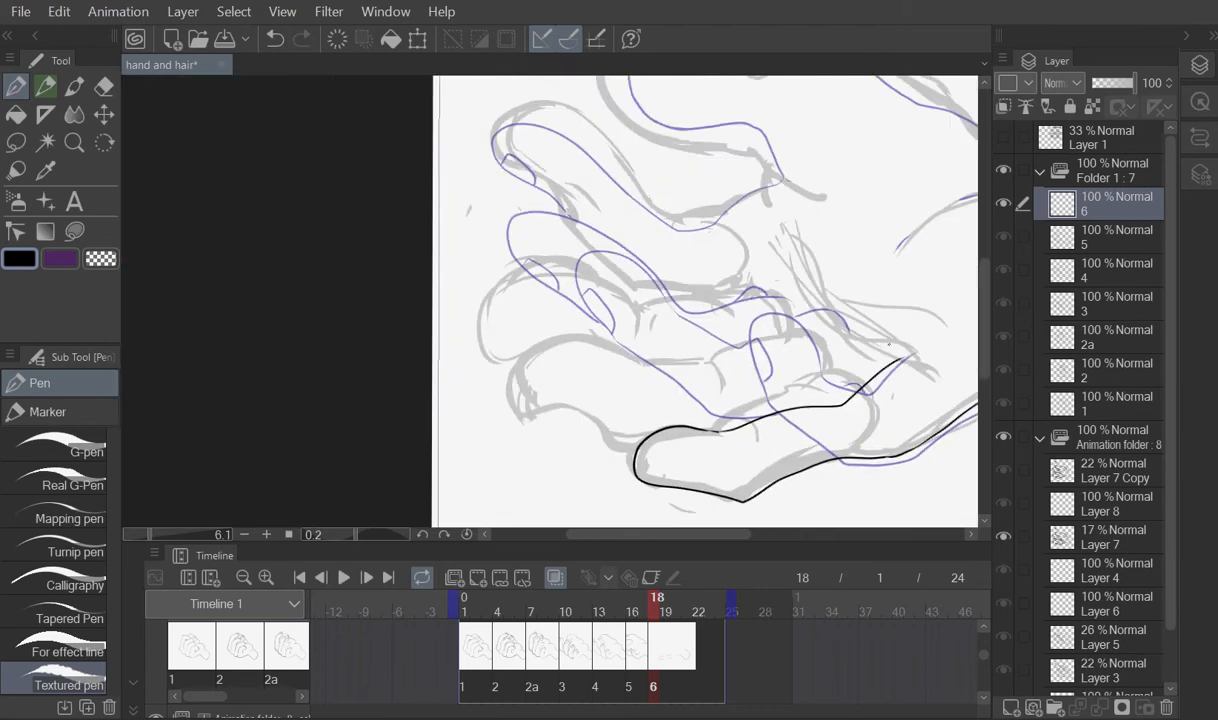
Step: Ink the ring, middle and index fingers and the thumb over the sketch on cel 6
{"action": "left_click_drag", "start_coordinate": [639, 449], "coordinate": [877, 342]}
{"action": "left_click_drag", "start_coordinate": [781, 314], "coordinate": [732, 377]}
{"action": "scroll", "coordinate": [692, 300], "scroll_direction": "up", "scroll_amount": 2}
{"action": "mouse_move", "coordinate": [448, 170]}
{"action": "left_mouse_down"}
{"action": "mouse_move", "coordinate": [463, 212]}
{"action": "mouse_move", "coordinate": [748, 200]}
{"action": "left_mouse_up"}
{"action": "scroll", "coordinate": [748, 200], "scroll_direction": "up", "scroll_amount": 3}
{"action": "scroll", "coordinate": [600, 250], "scroll_direction": "down", "scroll_amount": 3}
{"action": "left_click_drag", "start_coordinate": [696, 337], "coordinate": [797, 449]}
Step: Erase overlapping finger lines and touch up the outline near the wrist on cel 6
{"action": "key", "text": "e"}
{"action": "left_click_drag", "start_coordinate": [607, 460], "coordinate": [660, 416]}
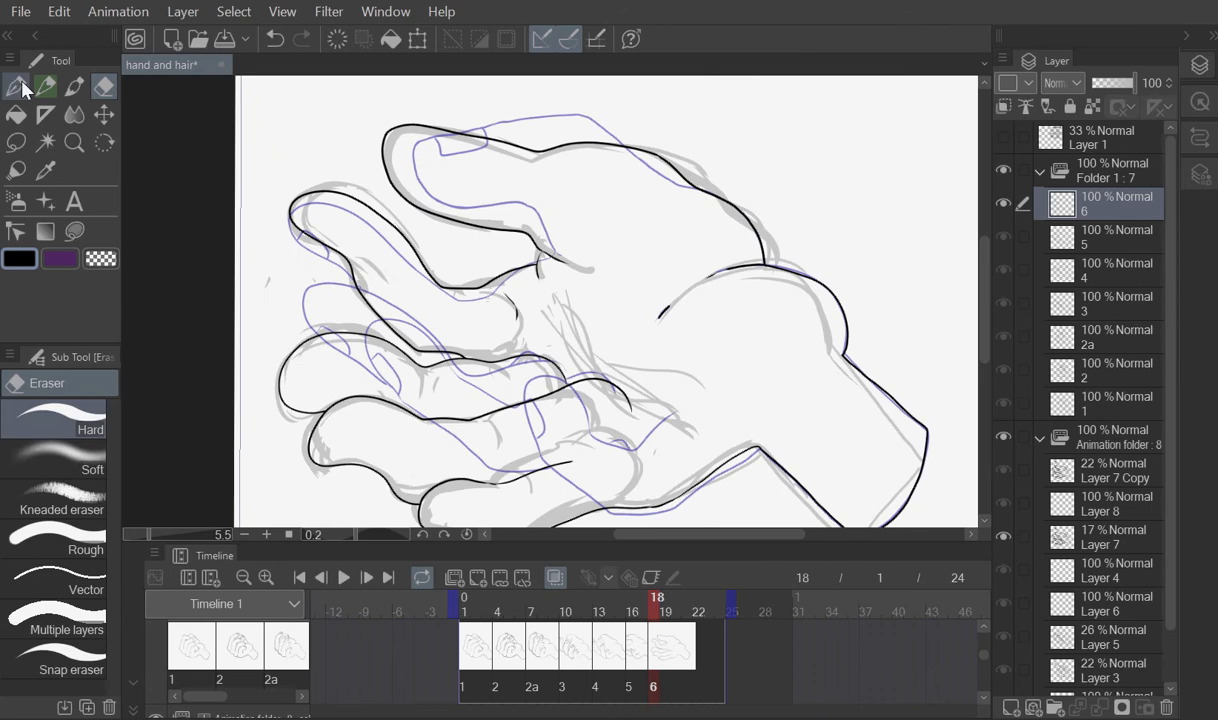
{"action": "scroll", "coordinate": [664, 422], "scroll_direction": "down", "scroll_amount": 3}
{"action": "left_click_drag", "start_coordinate": [842, 357], "coordinate": [863, 297]}
Step: Hide the sketch folder, turn off onion skin and scrub back through the inked cels
{"action": "left_click", "coordinate": [1003, 437]}
{"action": "scroll", "coordinate": [612, 640], "scroll_direction": "down", "scroll_amount": 1}
{"action": "left_click", "coordinate": [555, 577]}
{"action": "left_click_drag", "start_coordinate": [533, 605], "coordinate": [476, 605]}
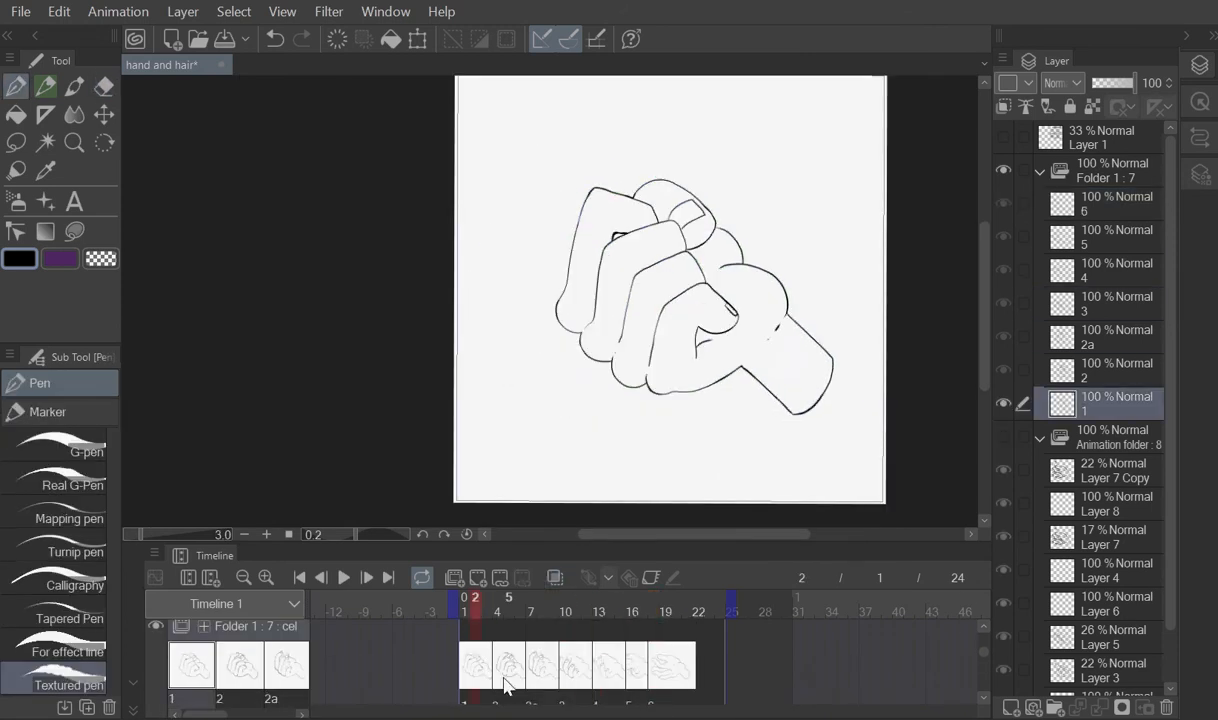
Step: Clean up the finger line ends and palm crease marks on cel 6
{"action": "scroll", "coordinate": [585, 281], "scroll_direction": "up", "scroll_amount": 5}
{"action": "key", "text": "e"}
{"action": "scroll", "coordinate": [627, 382], "scroll_direction": "down", "scroll_amount": 2}
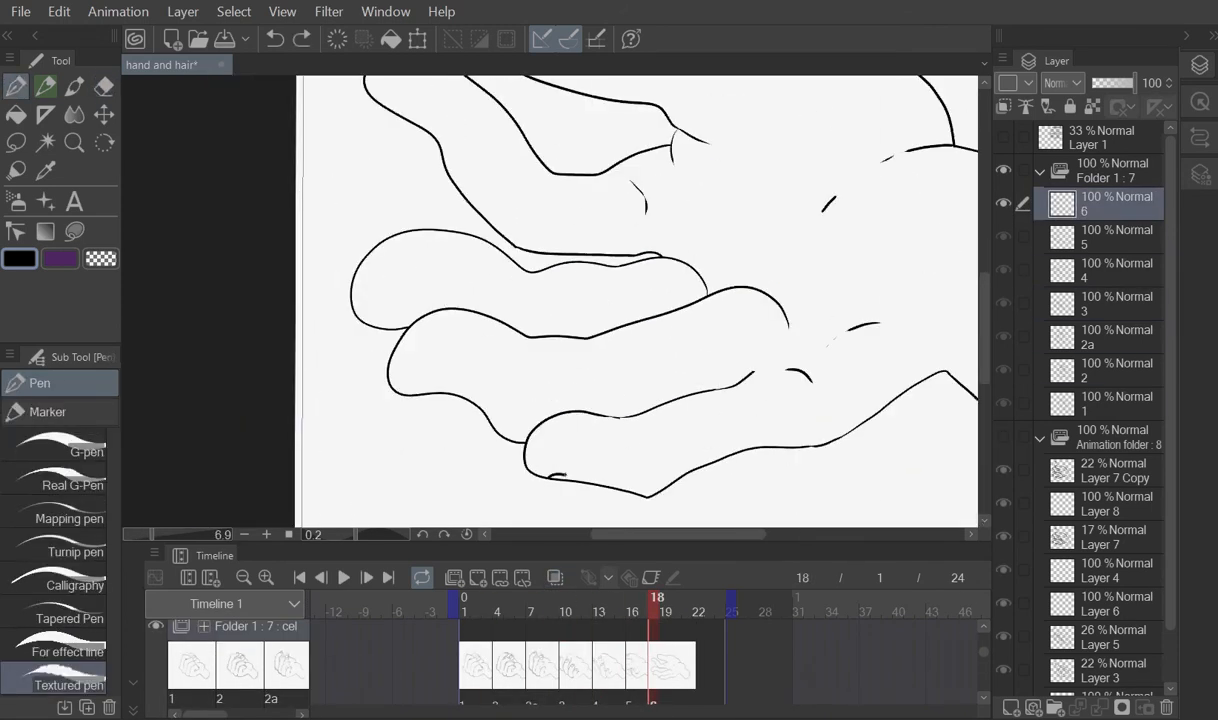
{"action": "scroll", "coordinate": [627, 382], "scroll_direction": "up", "scroll_amount": 2}
{"action": "scroll", "coordinate": [627, 382], "scroll_direction": "down", "scroll_amount": 3}
{"action": "scroll", "coordinate": [583, 394], "scroll_direction": "up", "scroll_amount": 3}
{"action": "key", "text": "e"}
{"action": "key", "text": "p"}
{"action": "scroll", "coordinate": [679, 327], "scroll_direction": "down", "scroll_amount": 5}
Step: Add another animation cel after cel 6 at the end of the ink folder's sequence
{"action": "mouse_move", "coordinate": [984, 652]}
{"action": "left_mouse_down"}
{"action": "mouse_move", "coordinate": [987, 676]}
{"action": "mouse_move", "coordinate": [984, 644]}
{"action": "mouse_move", "coordinate": [992, 652]}
{"action": "left_mouse_up"}
{"action": "left_click", "coordinate": [688, 633]}
{"action": "left_click", "coordinate": [666, 633]}
{"action": "left_click", "coordinate": [698, 634]}
{"action": "scroll", "coordinate": [648, 211], "scroll_direction": "up", "scroll_amount": 5}
{"action": "scroll", "coordinate": [643, 330], "scroll_direction": "down", "scroll_amount": 7}
Step: Create a second animation folder with a first cel and draw crossing hair strands over the fist
{"action": "left_click", "coordinate": [689, 688]}
{"action": "left_click_drag", "start_coordinate": [598, 545], "coordinate": [657, 250]}
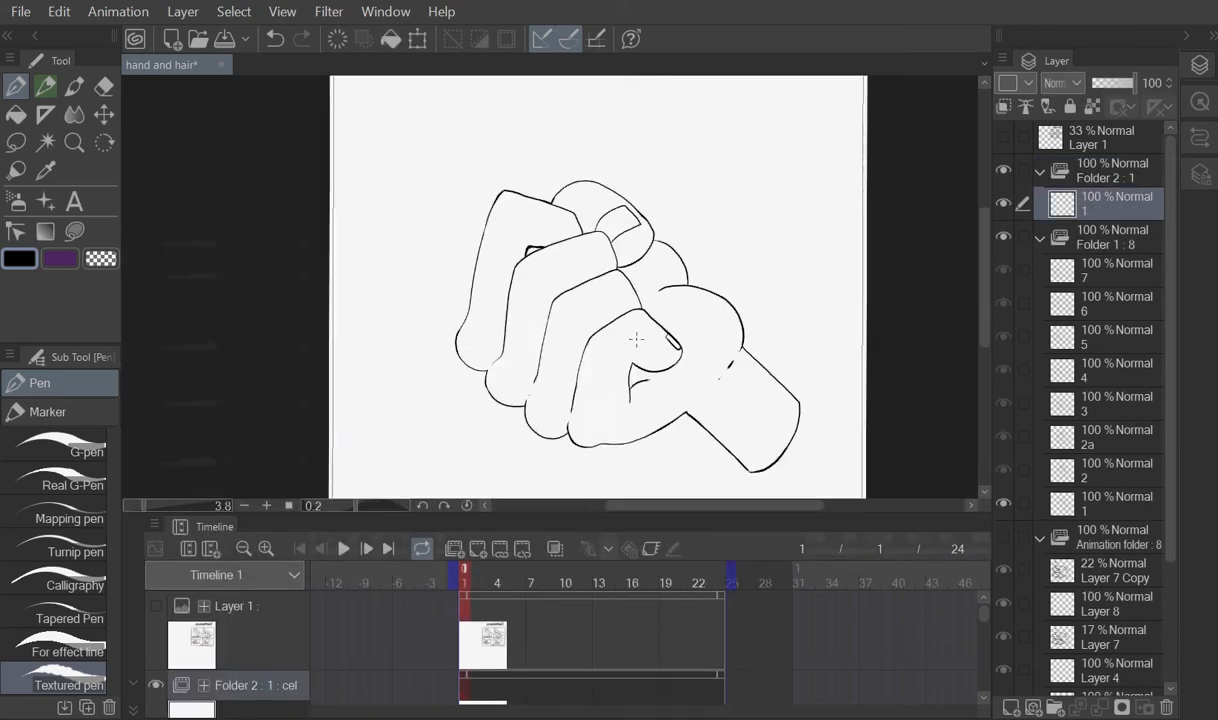
{"action": "scroll", "coordinate": [636, 340], "scroll_direction": "down", "scroll_amount": 1}
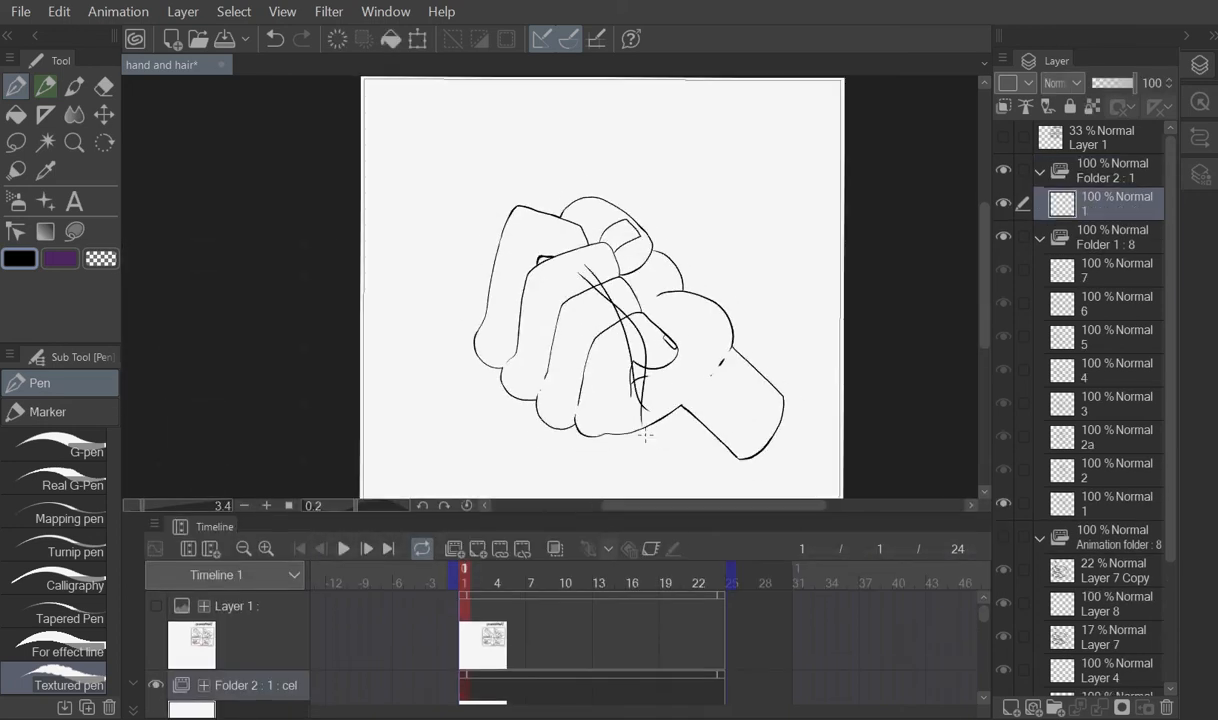
{"action": "scroll", "coordinate": [673, 272], "scroll_direction": "down", "scroll_amount": 3}
{"action": "scroll", "coordinate": [508, 606], "scroll_direction": "down", "scroll_amount": 2}
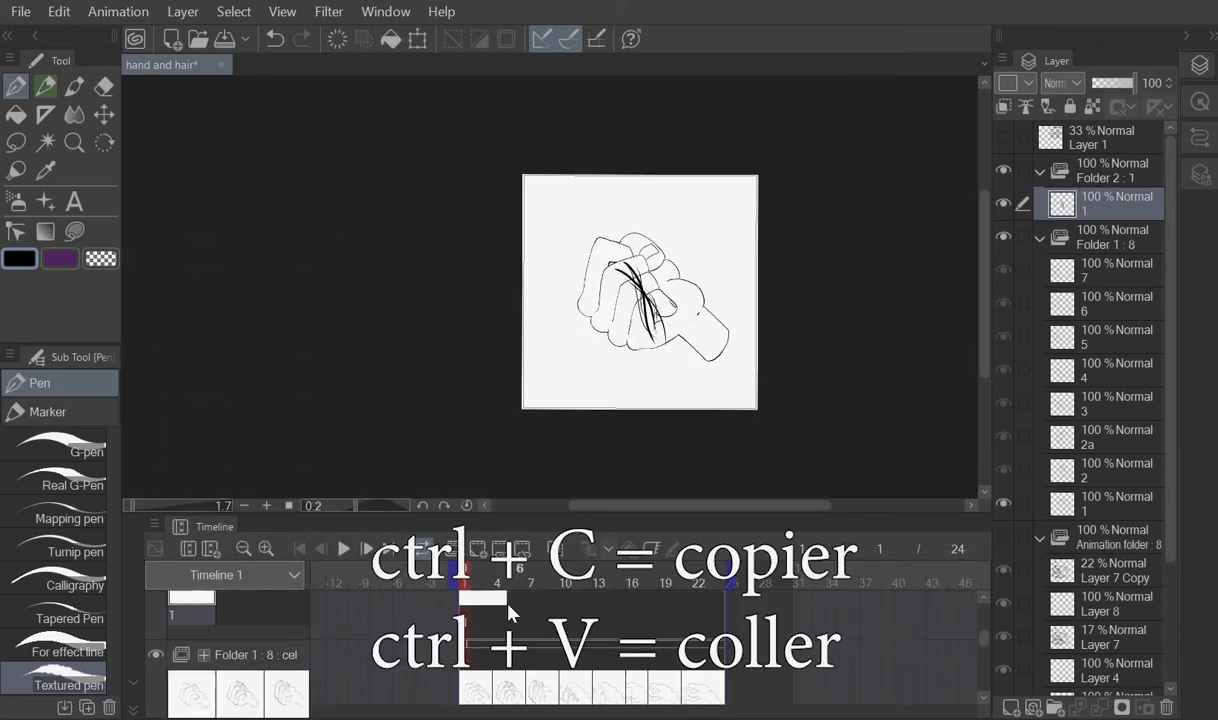
Step: Paste copies of the hair cel at frames 4 and 7 and erase strands crossing in front of the fingers
{"action": "key", "text": "ctrl+v"}
{"action": "double_click", "coordinate": [496, 609]}
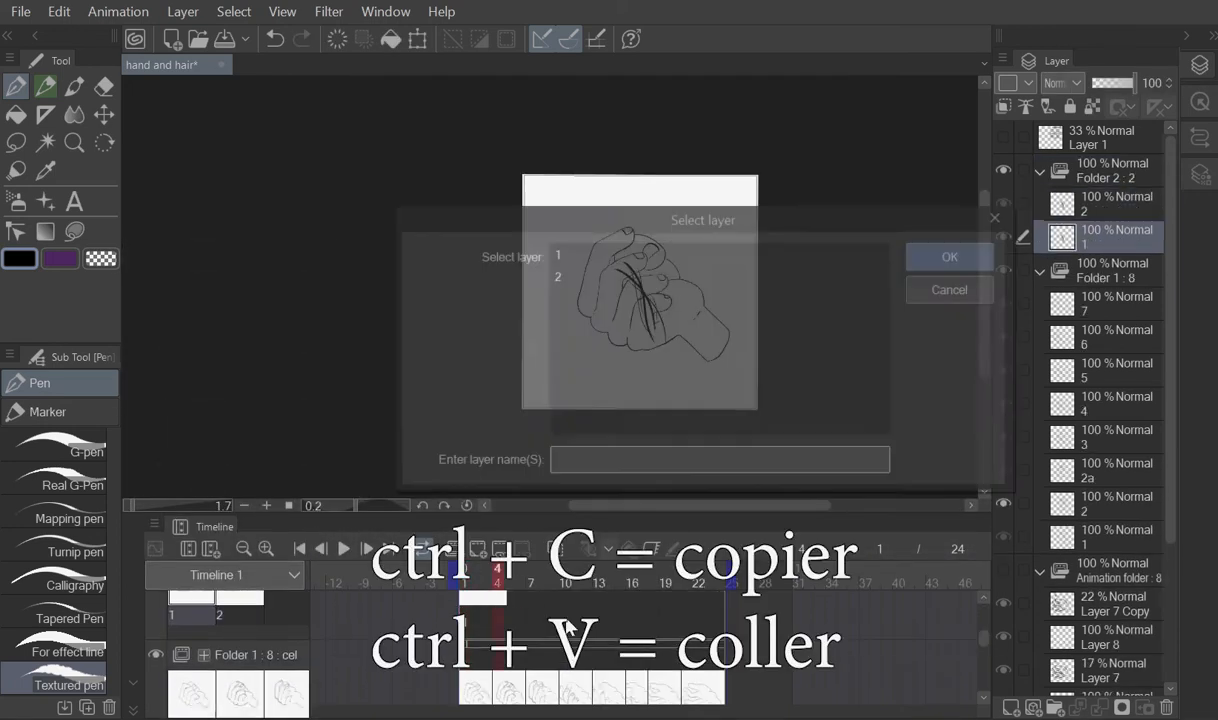
{"action": "left_click", "coordinate": [532, 622]}
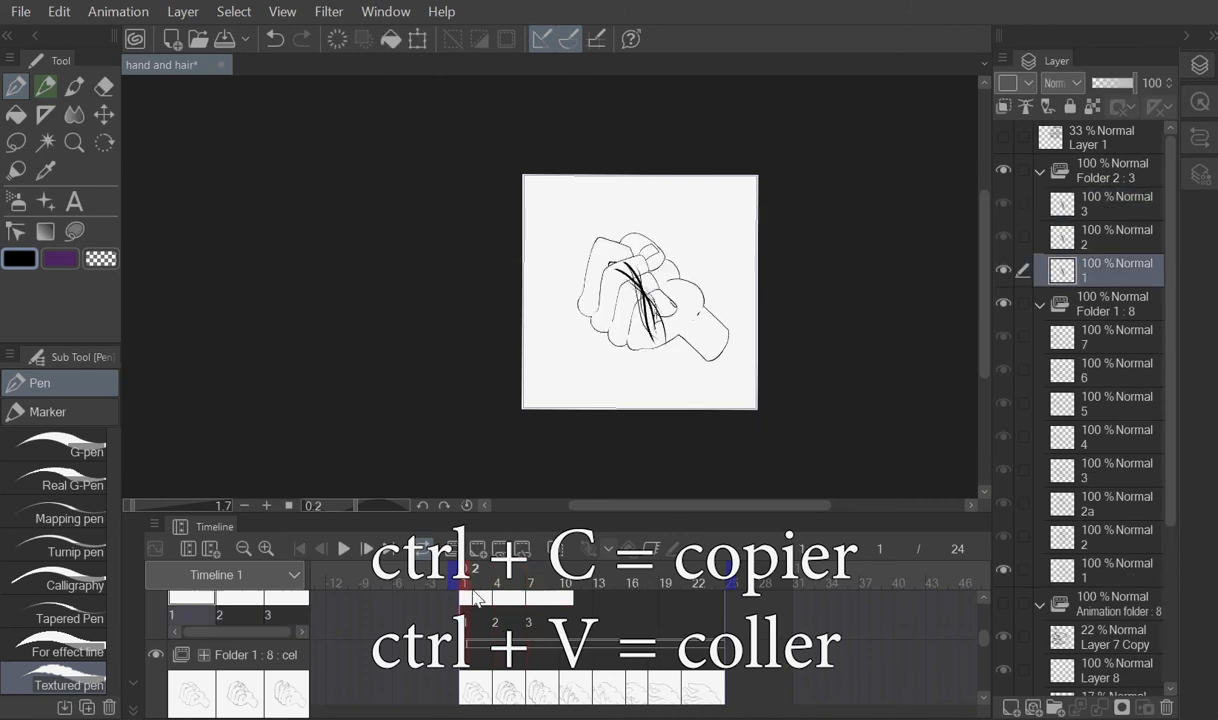
{"action": "key", "text": "e"}
{"action": "scroll", "coordinate": [634, 268], "scroll_direction": "up", "scroll_amount": 5}
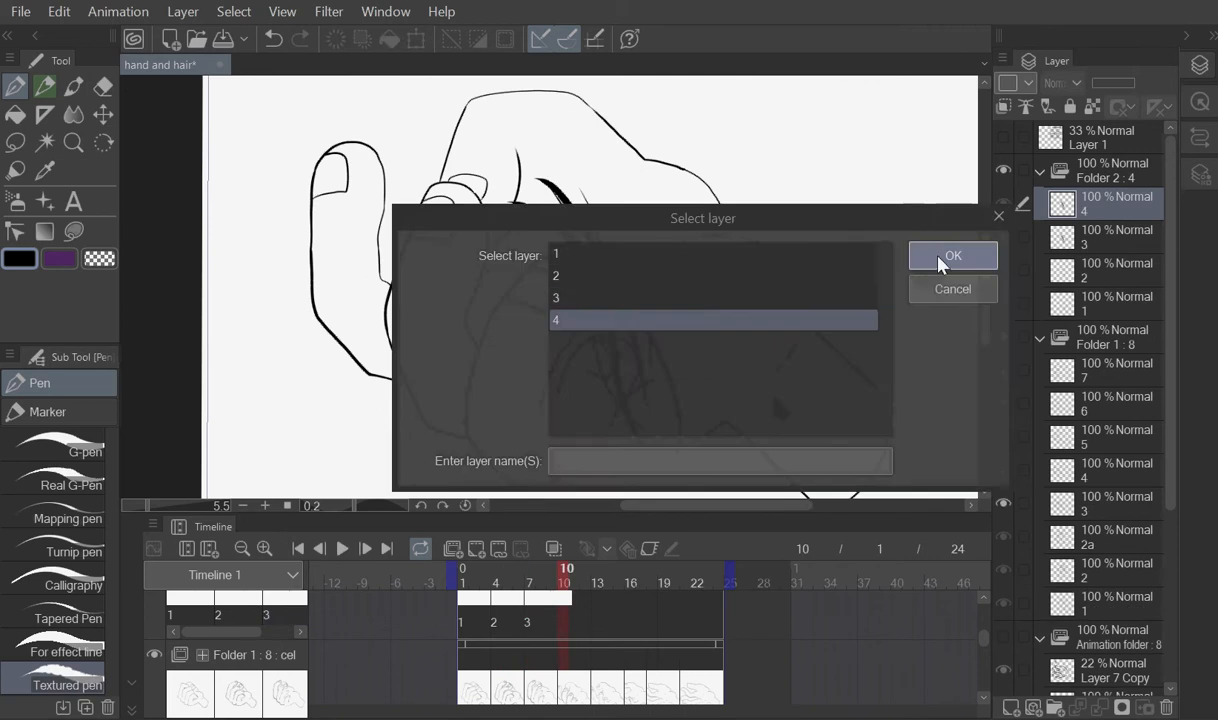
Step: Assign hair cel 4 to frame 10 and erase the strands covering the little finger
{"action": "left_click", "coordinate": [943, 264]}
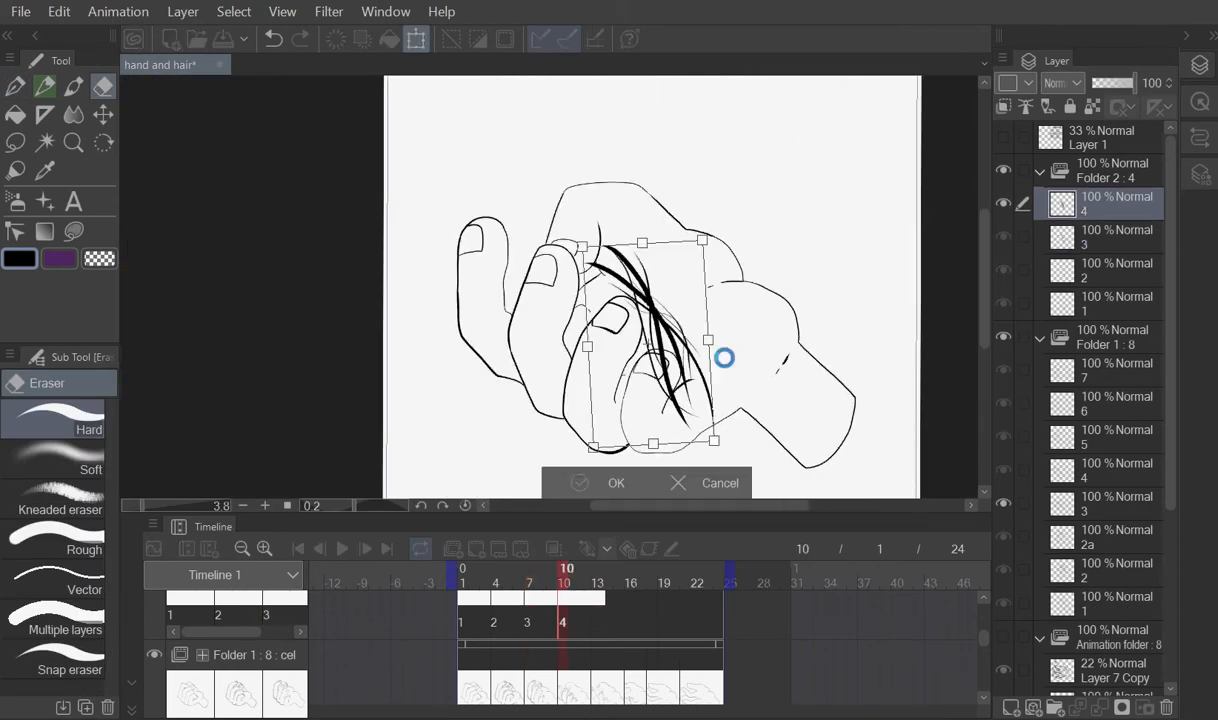
{"action": "scroll", "coordinate": [675, 386], "scroll_direction": "up", "scroll_amount": 3}
{"action": "left_click_drag", "start_coordinate": [625, 300], "coordinate": [688, 345]}
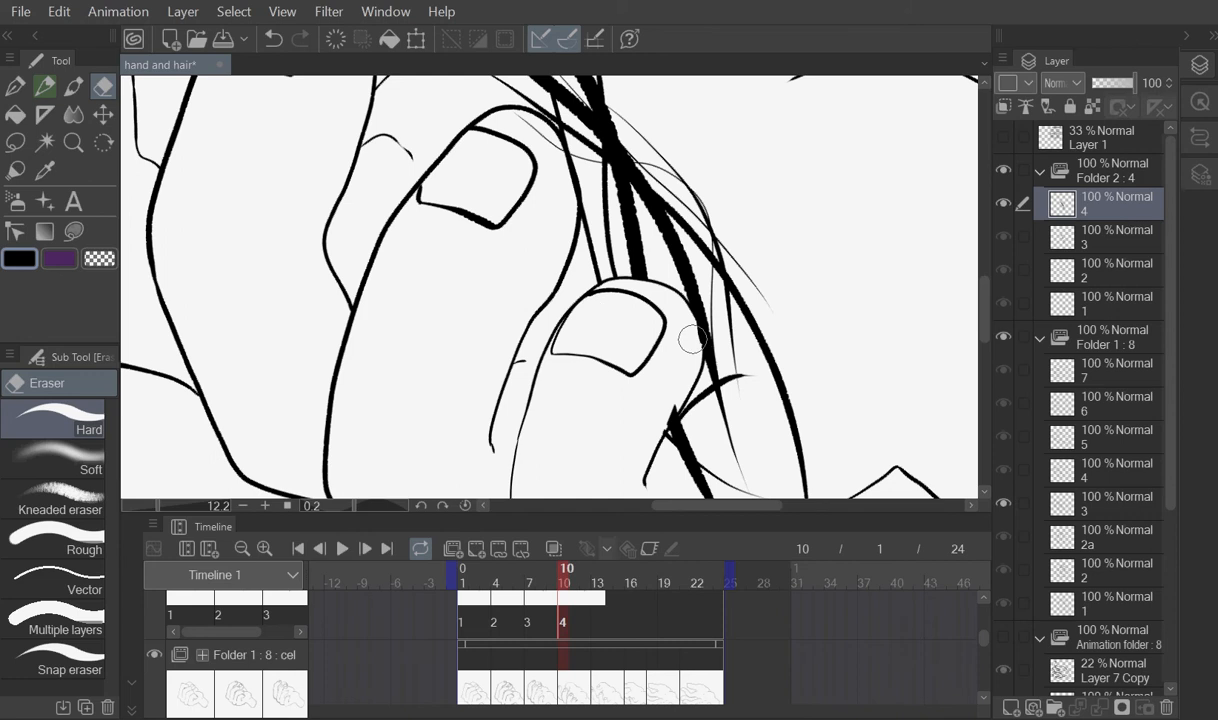
{"action": "scroll", "coordinate": [606, 361], "scroll_direction": "down", "scroll_amount": 3}
Step: Apply the transform of the hair copy at frame 13 and draw extra strands at its upper end
{"action": "left_click", "coordinate": [22, 90]}
{"action": "scroll", "coordinate": [686, 311], "scroll_direction": "down", "scroll_amount": 2}
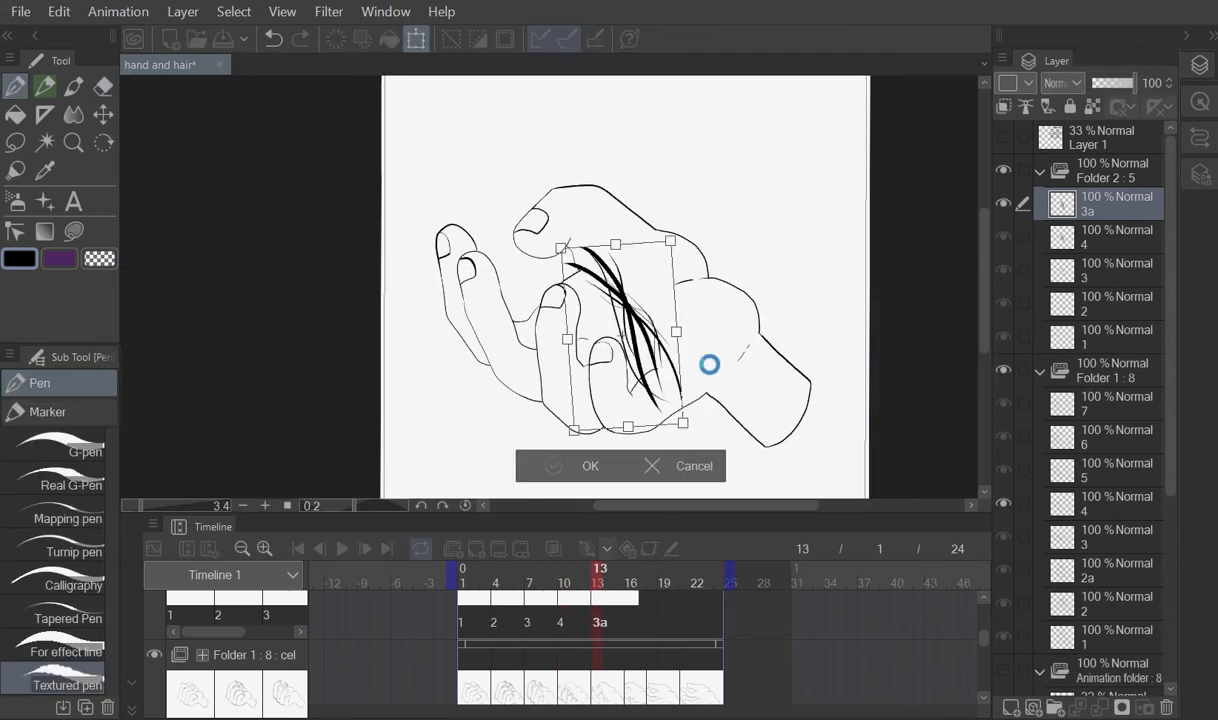
{"action": "key", "text": "Return"}
{"action": "scroll", "coordinate": [618, 270], "scroll_direction": "up", "scroll_amount": 4}
{"action": "left_click_drag", "start_coordinate": [489, 297], "coordinate": [632, 340]}
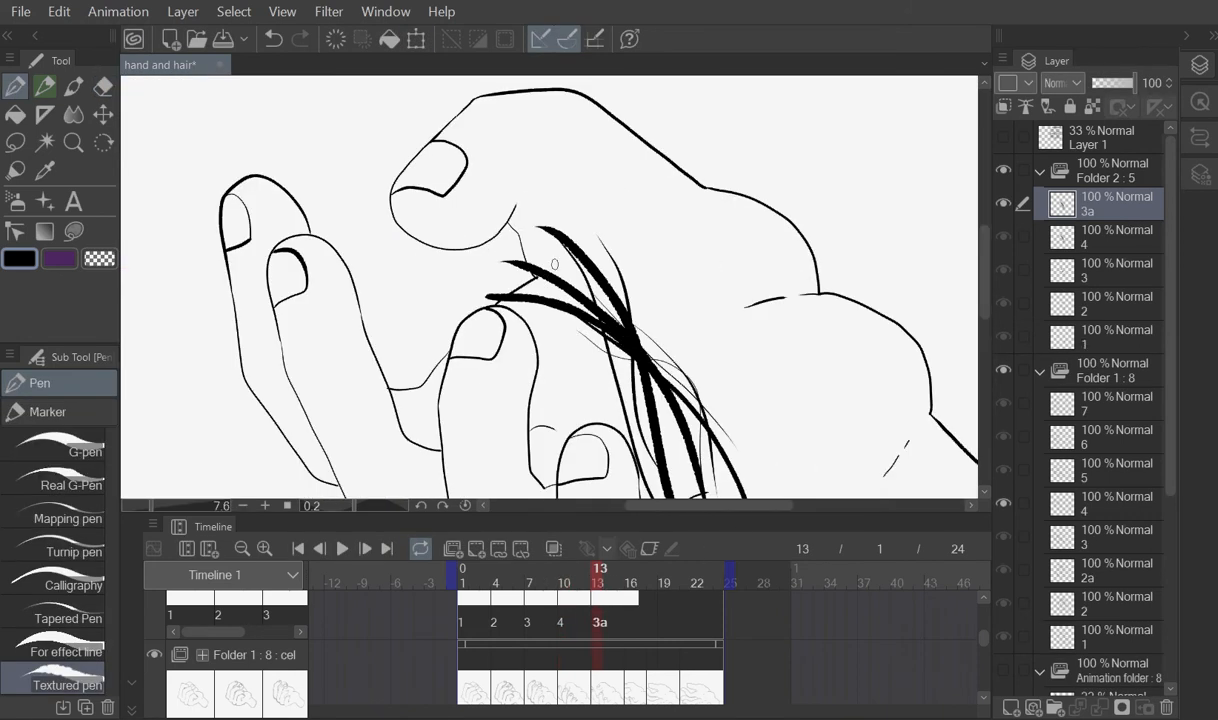
{"action": "scroll", "coordinate": [608, 255], "scroll_direction": "down", "scroll_amount": 4}
{"action": "scroll", "coordinate": [562, 268], "scroll_direction": "up", "scroll_amount": 5}
{"action": "scroll", "coordinate": [564, 286], "scroll_direction": "down", "scroll_amount": 5}
{"action": "scroll", "coordinate": [700, 350], "scroll_direction": "up", "scroll_amount": 1}
Step: Paste a copy of the hair at frame 16 and transform it over the opening palm
{"action": "left_click", "coordinate": [631, 630]}
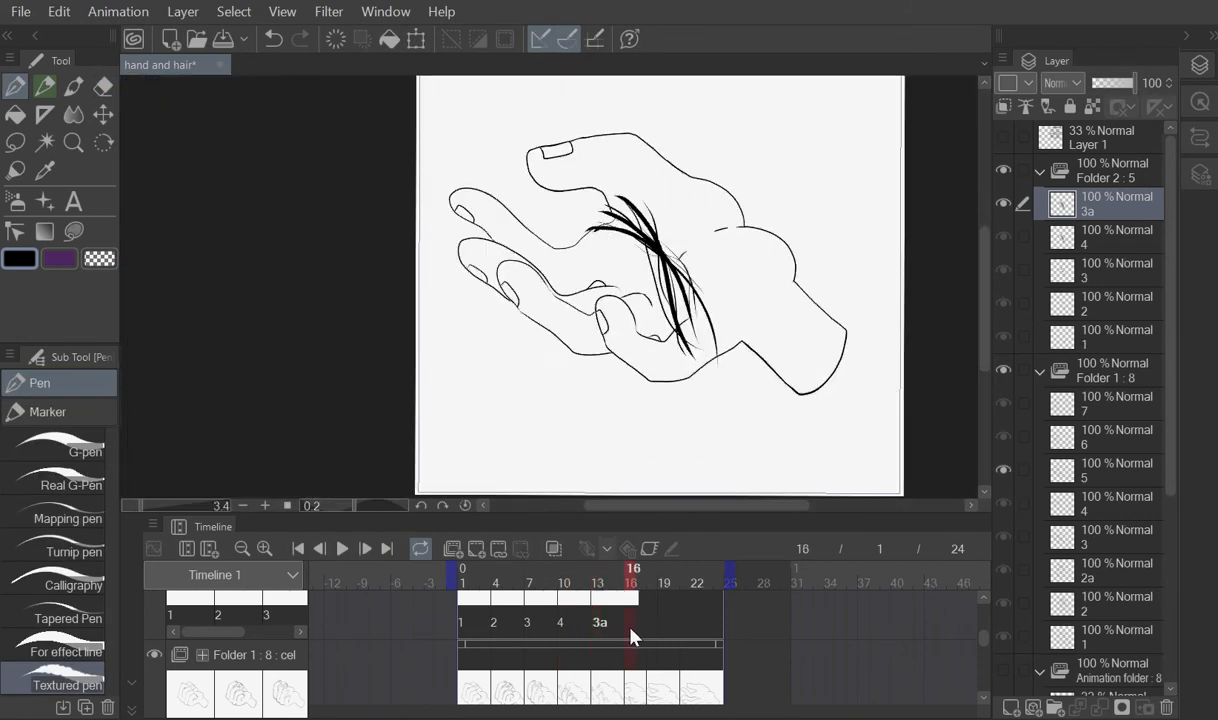
{"action": "key", "text": "ctrl+v"}
{"action": "key", "text": "ctrl+t"}
{"action": "key", "text": "Return"}
{"action": "scroll", "coordinate": [627, 301], "scroll_direction": "up", "scroll_amount": 4}
{"action": "scroll", "coordinate": [694, 354], "scroll_direction": "down", "scroll_amount": 6}
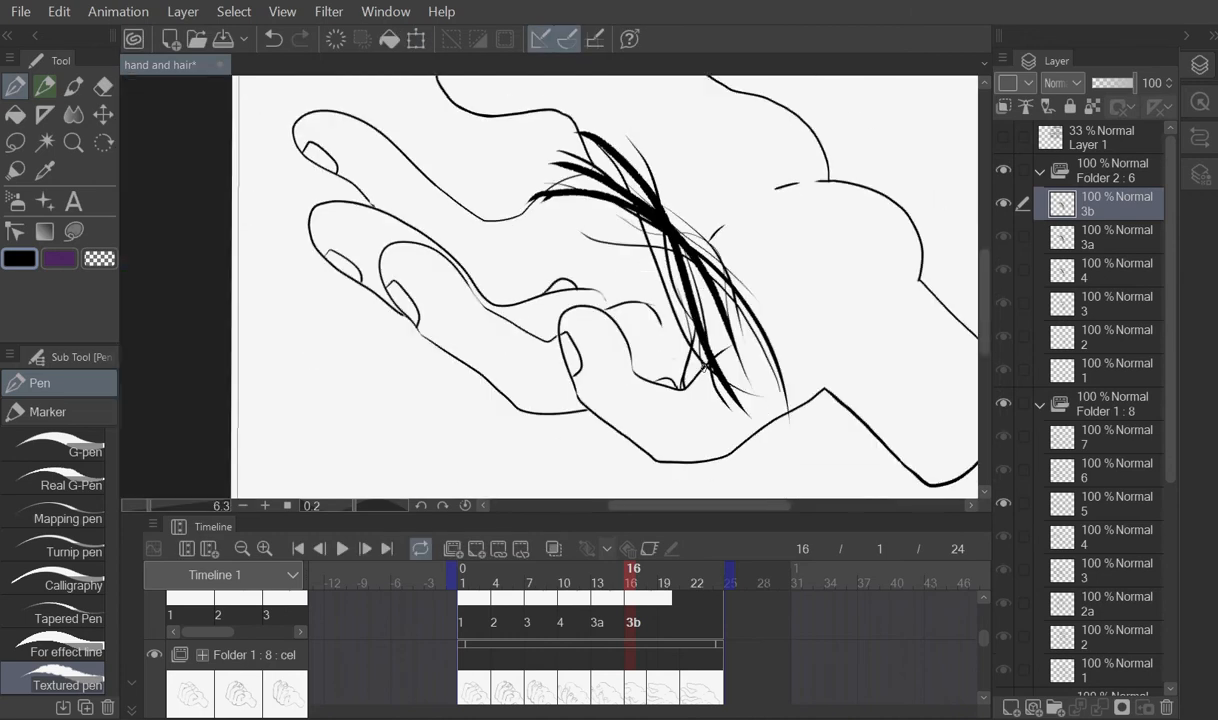
Step: Erase and redraw the upper hair strands between the thumb and fingers on hair cel 4
{"action": "left_click", "coordinate": [574, 628]}
{"action": "key", "text": "e"}
{"action": "scroll", "coordinate": [694, 342], "scroll_direction": "up", "scroll_amount": 4}
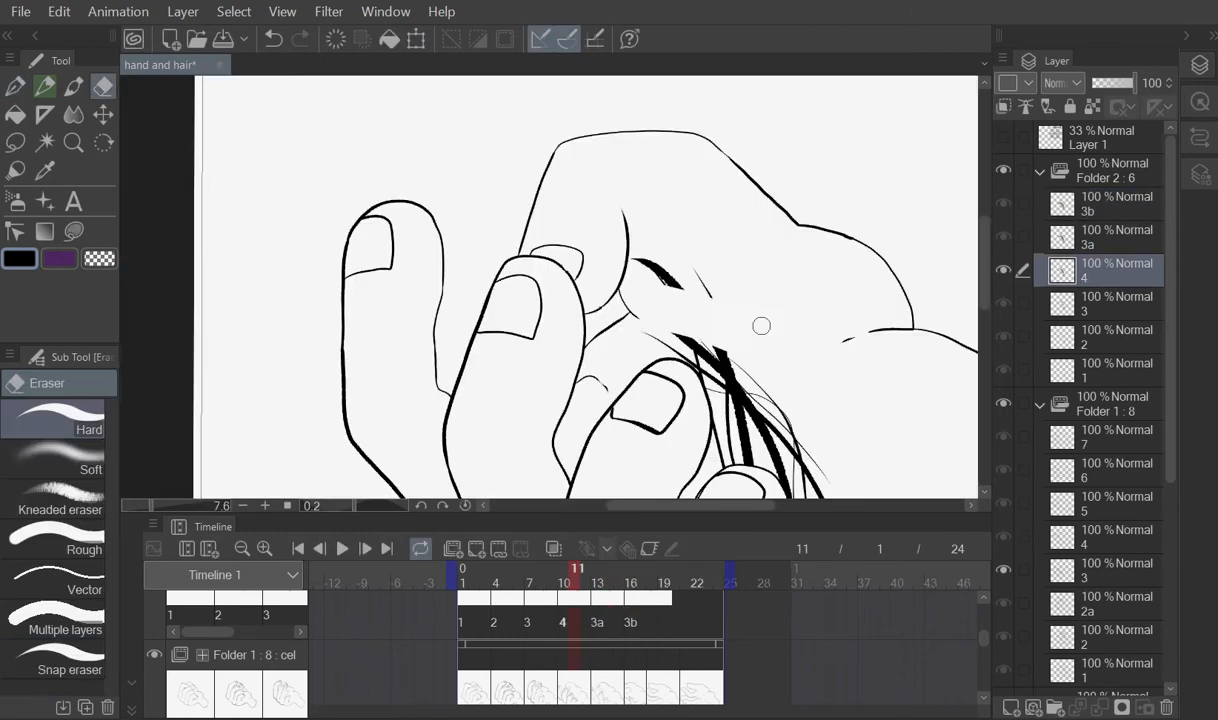
{"action": "key", "text": "p"}
{"action": "left_click_drag", "start_coordinate": [604, 326], "coordinate": [700, 340]}
{"action": "scroll", "coordinate": [694, 255], "scroll_direction": "down", "scroll_amount": 3}
{"action": "scroll", "coordinate": [700, 230], "scroll_direction": "up", "scroll_amount": 2}
{"action": "scroll", "coordinate": [732, 224], "scroll_direction": "down", "scroll_amount": 3}
Step: Compare the hair strands with the hand poses on the cels from frame 9 to frame 16
{"action": "left_click", "coordinate": [551, 622]}
{"action": "scroll", "coordinate": [700, 260], "scroll_direction": "up", "scroll_amount": 4}
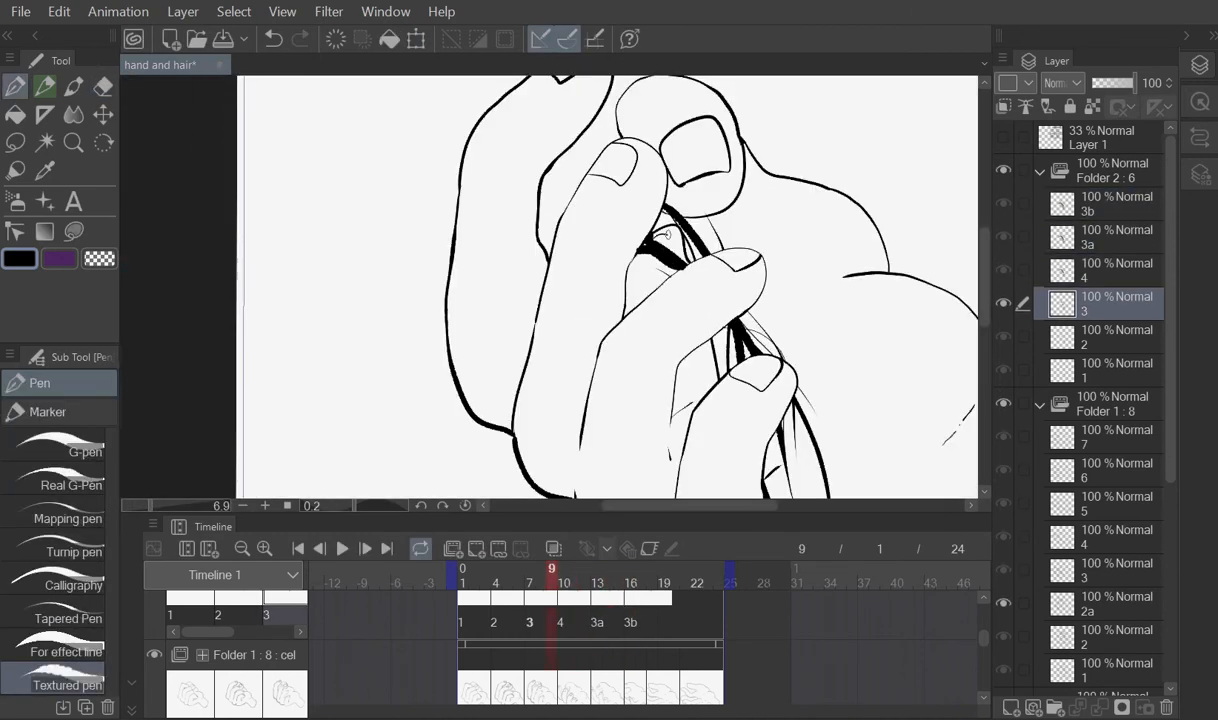
{"action": "scroll", "coordinate": [700, 260], "scroll_direction": "down", "scroll_amount": 4}
{"action": "left_click", "coordinate": [565, 622]}
{"action": "left_click", "coordinate": [597, 622]}
{"action": "left_click", "coordinate": [630, 622]}
{"action": "scroll", "coordinate": [688, 232], "scroll_direction": "up", "scroll_amount": 4}
{"action": "scroll", "coordinate": [714, 246], "scroll_direction": "down", "scroll_amount": 5}
Step: Add a hair cel at frame 18 with a copy of the strands and start reshaping its upper strands
{"action": "left_click", "coordinate": [655, 628]}
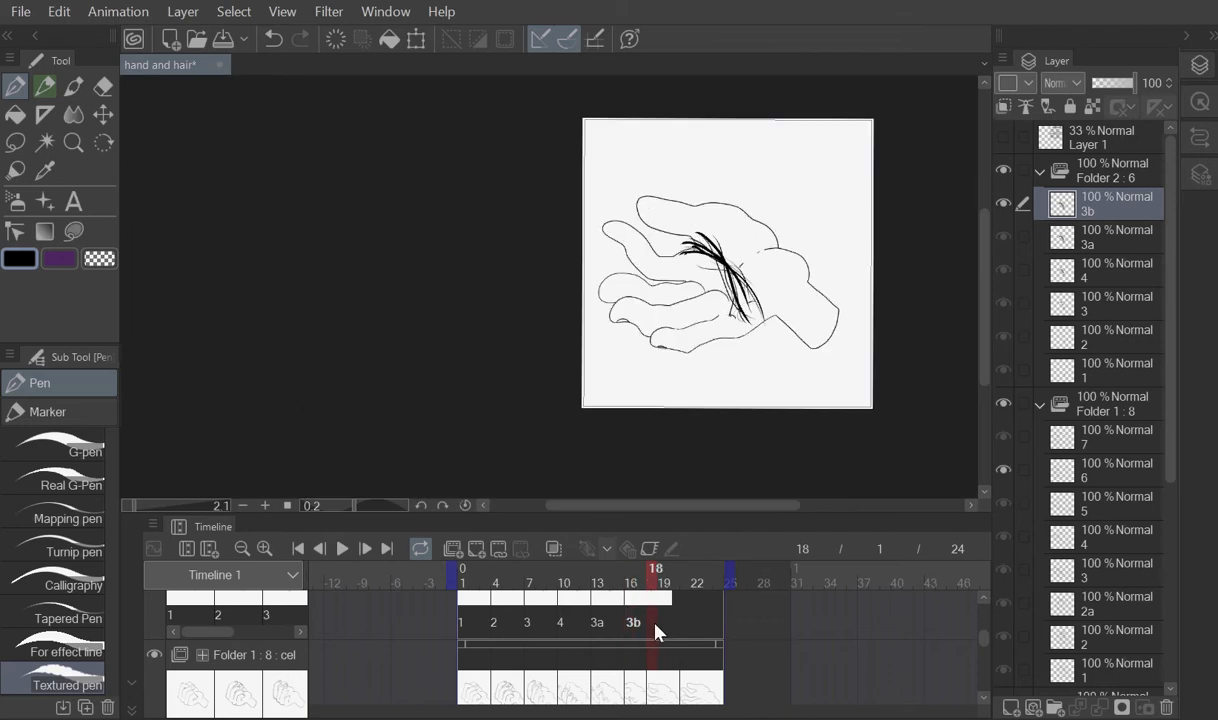
{"action": "left_click", "coordinate": [452, 548]}
{"action": "scroll", "coordinate": [750, 262], "scroll_direction": "up", "scroll_amount": 4}
{"action": "left_click", "coordinate": [106, 84]}
{"action": "scroll", "coordinate": [571, 175], "scroll_direction": "up", "scroll_amount": 2}
{"action": "key", "text": "p"}
{"action": "left_click_drag", "start_coordinate": [626, 188], "coordinate": [696, 285]}
{"action": "key", "text": "e"}
{"action": "scroll", "coordinate": [600, 260], "scroll_direction": "up", "scroll_amount": 2}
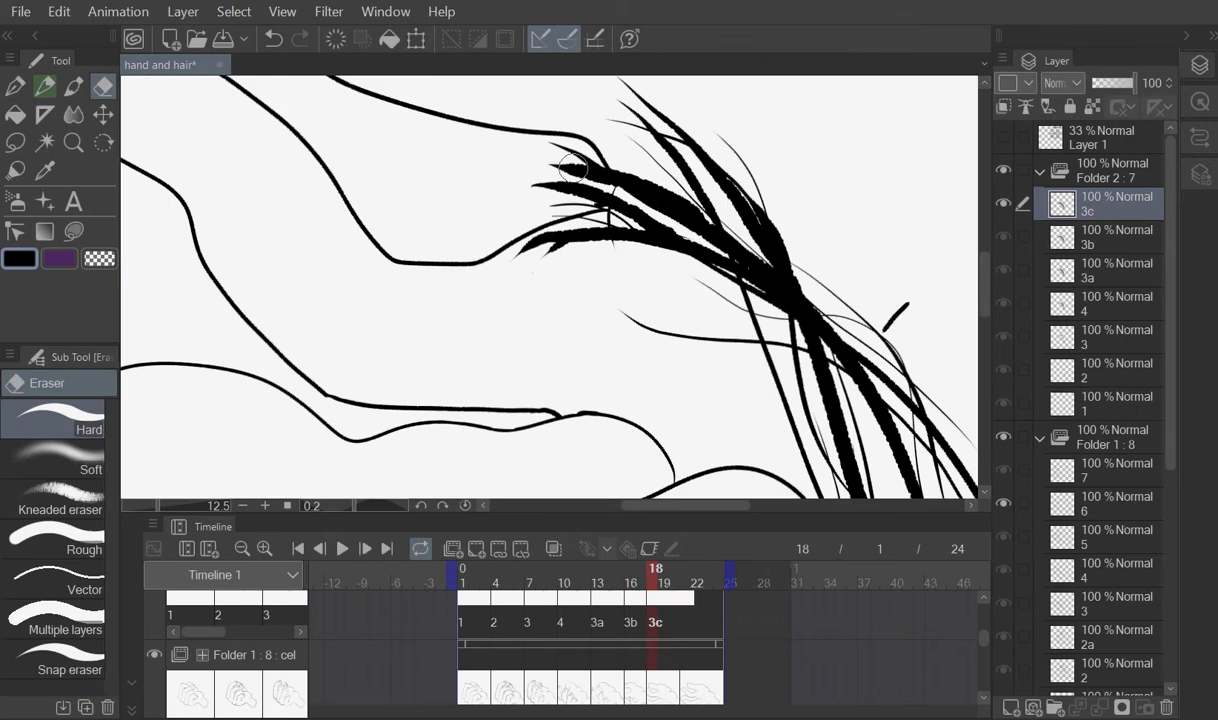
Step: Redraw the upper strand tips on hair cel 3c as thicker curves with thin wisps reaching toward the fingers
{"action": "key", "text": "p"}
{"action": "mouse_move", "coordinate": [700, 215]}
{"action": "left_mouse_down"}
{"action": "mouse_move", "coordinate": [563, 166]}
{"action": "mouse_move", "coordinate": [425, 145]}
{"action": "left_mouse_up"}
{"action": "key", "text": "e"}
{"action": "scroll", "coordinate": [527, 260], "scroll_direction": "down", "scroll_amount": 4}
{"action": "scroll", "coordinate": [700, 300], "scroll_direction": "up", "scroll_amount": 3}
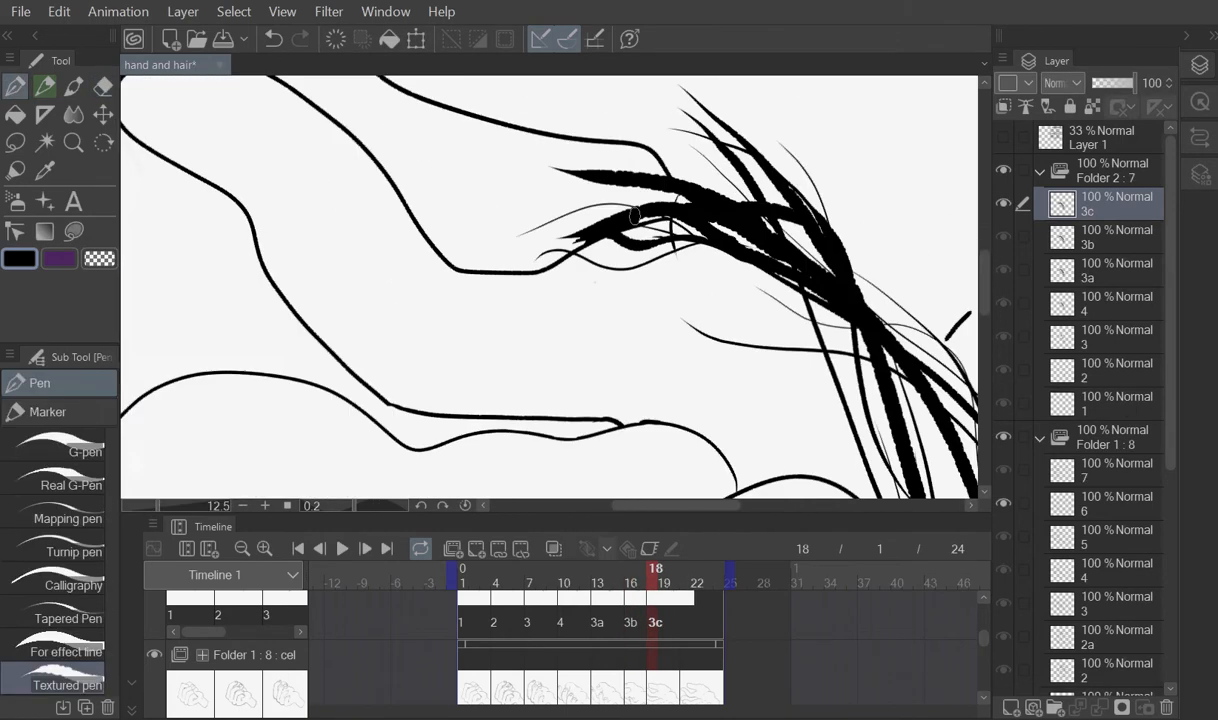
Step: Draw and trim the lower strand ends of hair cel 3c over the palm
{"action": "scroll", "coordinate": [700, 300], "scroll_direction": "down", "scroll_amount": 4}
{"action": "mouse_move", "coordinate": [625, 623]}
{"action": "left_mouse_down"}
{"action": "mouse_move", "coordinate": [620, 609]}
{"action": "mouse_move", "coordinate": [655, 609]}
{"action": "left_mouse_up"}
{"action": "scroll", "coordinate": [788, 378], "scroll_direction": "up", "scroll_amount": 2}
{"action": "left_click_drag", "start_coordinate": [765, 270], "coordinate": [732, 382]}
{"action": "key", "text": "e"}
{"action": "left_click_drag", "start_coordinate": [750, 390], "coordinate": [705, 392]}
{"action": "left_click", "coordinate": [15, 87]}
{"action": "scroll", "coordinate": [765, 371], "scroll_direction": "down", "scroll_amount": 3}
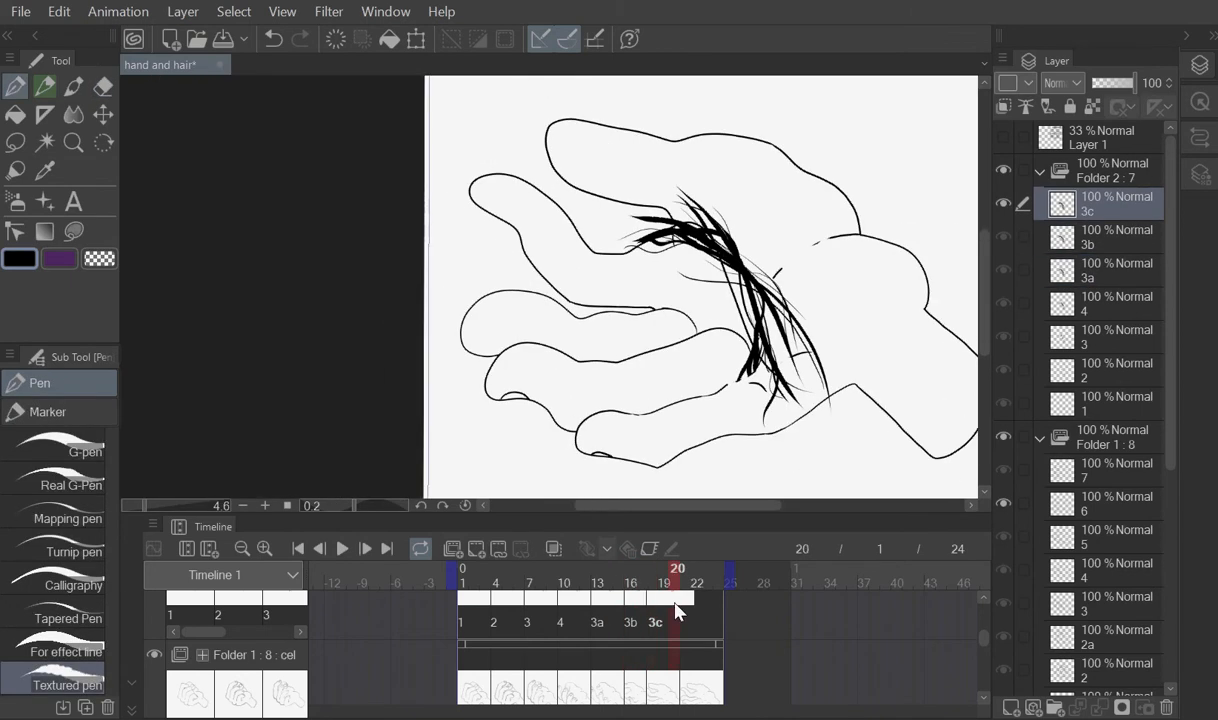
Step: Add a hair cel at frame 20 with onion skin enabled and draw curved strands rising over the thumb
{"action": "scroll", "coordinate": [770, 312], "scroll_direction": "up", "scroll_amount": 2}
{"action": "left_click_drag", "start_coordinate": [668, 219], "coordinate": [666, 297]}
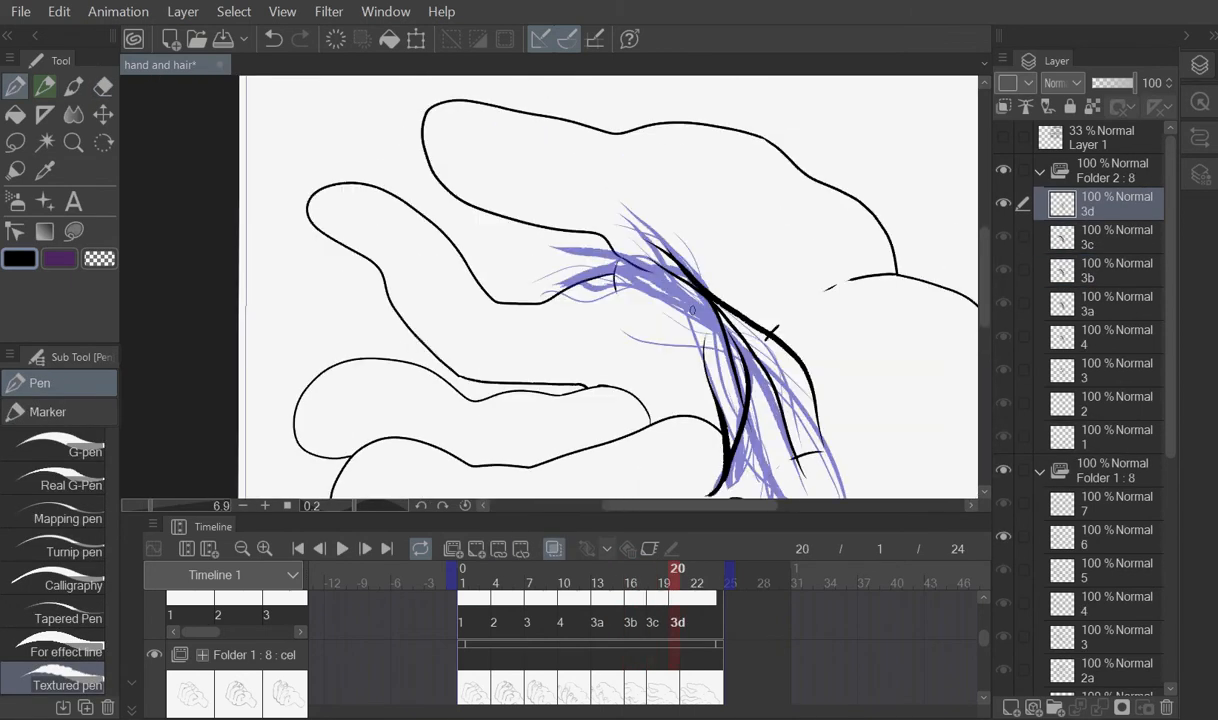
{"action": "scroll", "coordinate": [716, 275], "scroll_direction": "down", "scroll_amount": 5}
{"action": "scroll", "coordinate": [800, 365], "scroll_direction": "up", "scroll_amount": 3}
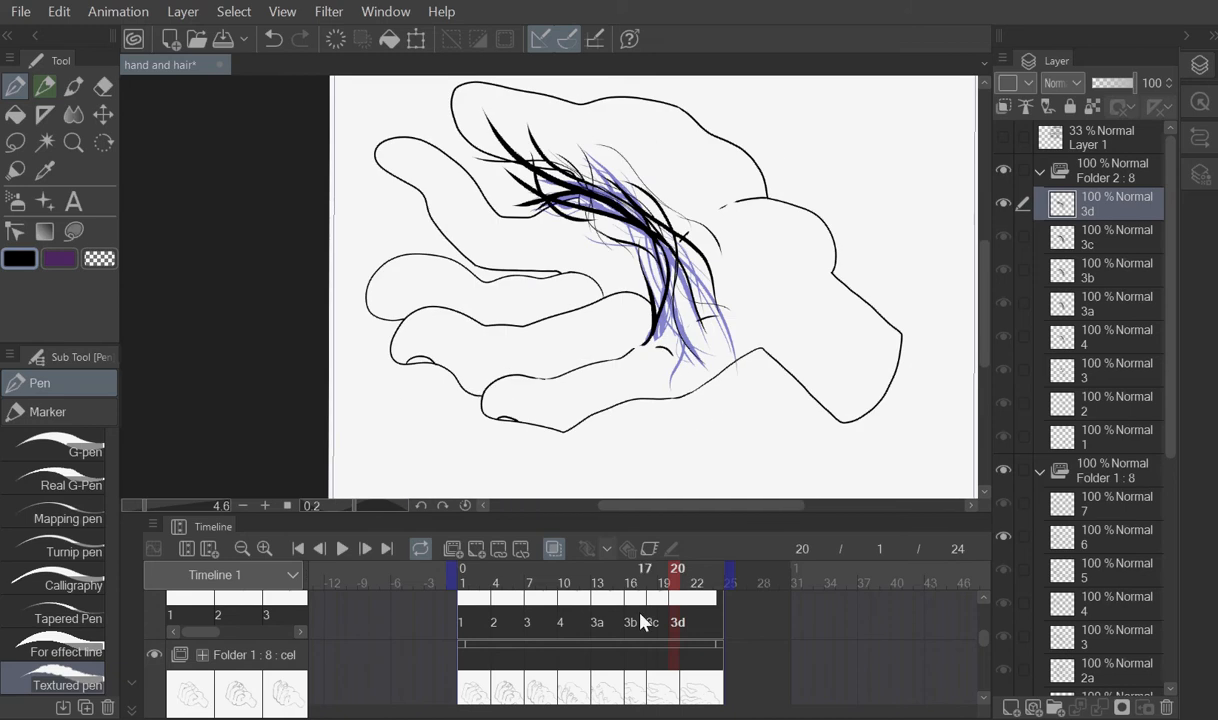
Step: Add a hair cel at frame 22 and draw wavy strands lifting from the palm past the thumb tip
{"action": "left_click", "coordinate": [697, 608]}
{"action": "left_click", "coordinate": [476, 548]}
{"action": "scroll", "coordinate": [810, 115], "scroll_direction": "up", "scroll_amount": 1}
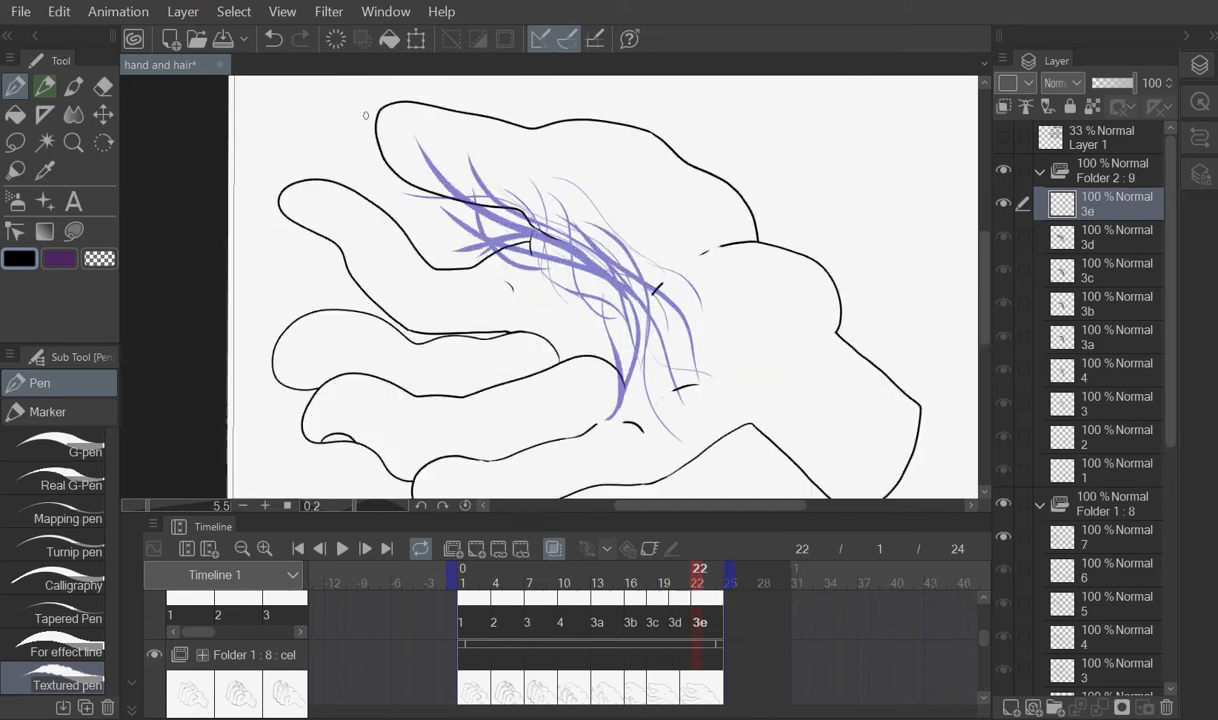
{"action": "scroll", "coordinate": [586, 267], "scroll_direction": "down", "scroll_amount": 1}
{"action": "left_click_drag", "start_coordinate": [450, 125], "coordinate": [506, 200]}
{"action": "left_click_drag", "start_coordinate": [376, 179], "coordinate": [446, 197]}
{"action": "left_click_drag", "start_coordinate": [585, 215], "coordinate": [668, 298]}
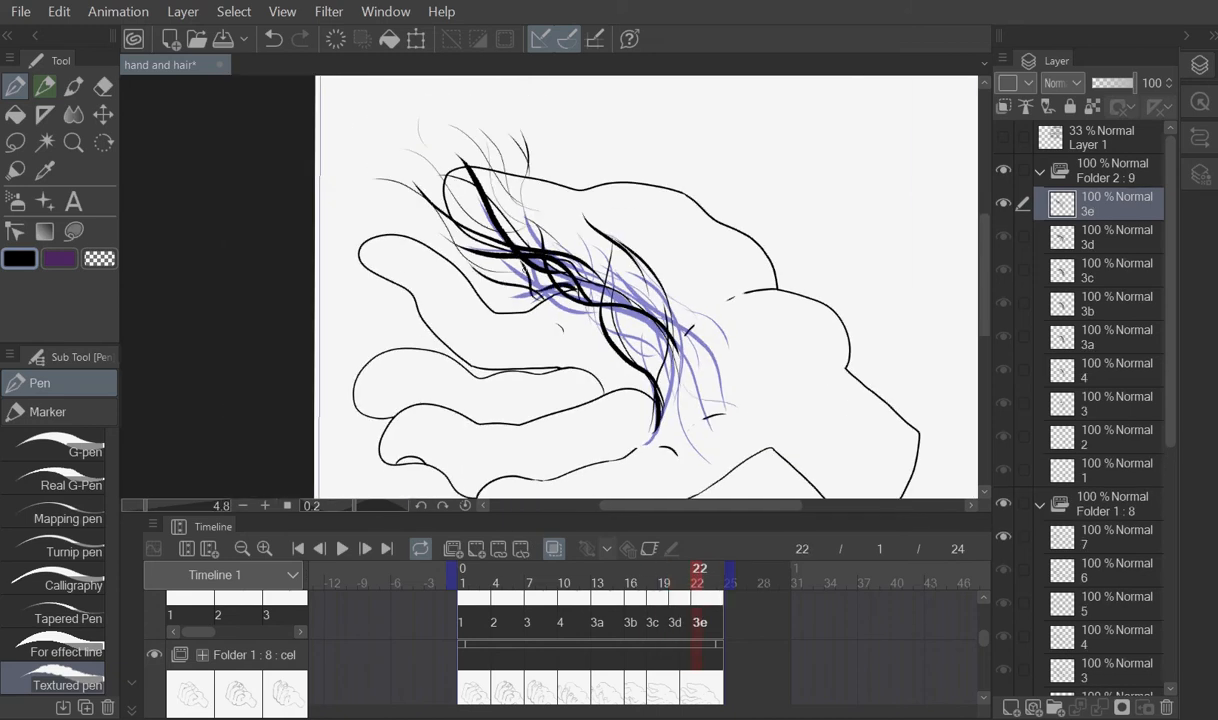
Step: Add a hair cel at frame 24 and draw thinner wavy strands drifting up above the fingers
{"action": "left_click_drag", "start_coordinate": [483, 268], "coordinate": [565, 325]}
{"action": "left_click_drag", "start_coordinate": [613, 280], "coordinate": [636, 355]}
{"action": "scroll", "coordinate": [793, 317], "scroll_direction": "down", "scroll_amount": 1}
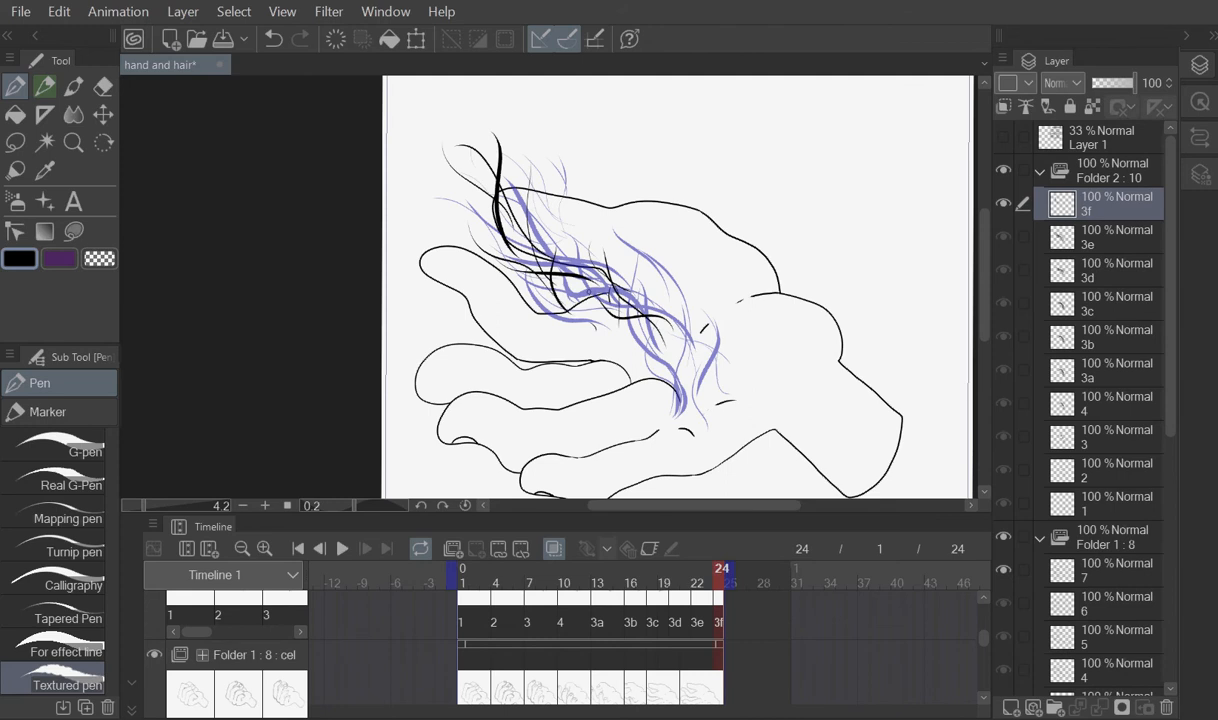
Step: Retime the matching hand and hair cels, starting hair cels 2, 3, 4, 3a and 3b at frames 3, 5, 8, 11 and 13
{"action": "scroll", "coordinate": [722, 340], "scroll_direction": "down", "scroll_amount": 4}
{"action": "left_click_drag", "start_coordinate": [497, 608], "coordinate": [482, 608]}
{"action": "left_click_drag", "start_coordinate": [495, 680], "coordinate": [482, 680]}
{"action": "left_click_drag", "start_coordinate": [527, 680], "coordinate": [504, 678]}
{"action": "left_click_drag", "start_coordinate": [527, 608], "coordinate": [504, 608]}
{"action": "left_click_drag", "start_coordinate": [560, 605], "coordinate": [536, 606]}
{"action": "mouse_move", "coordinate": [560, 680]}
{"action": "left_mouse_down"}
{"action": "mouse_move", "coordinate": [536, 682]}
{"action": "mouse_move", "coordinate": [569, 690]}
{"action": "left_mouse_up"}
{"action": "left_click_drag", "start_coordinate": [625, 690], "coordinate": [591, 690]}
{"action": "left_click_drag", "start_coordinate": [648, 692], "coordinate": [628, 695]}
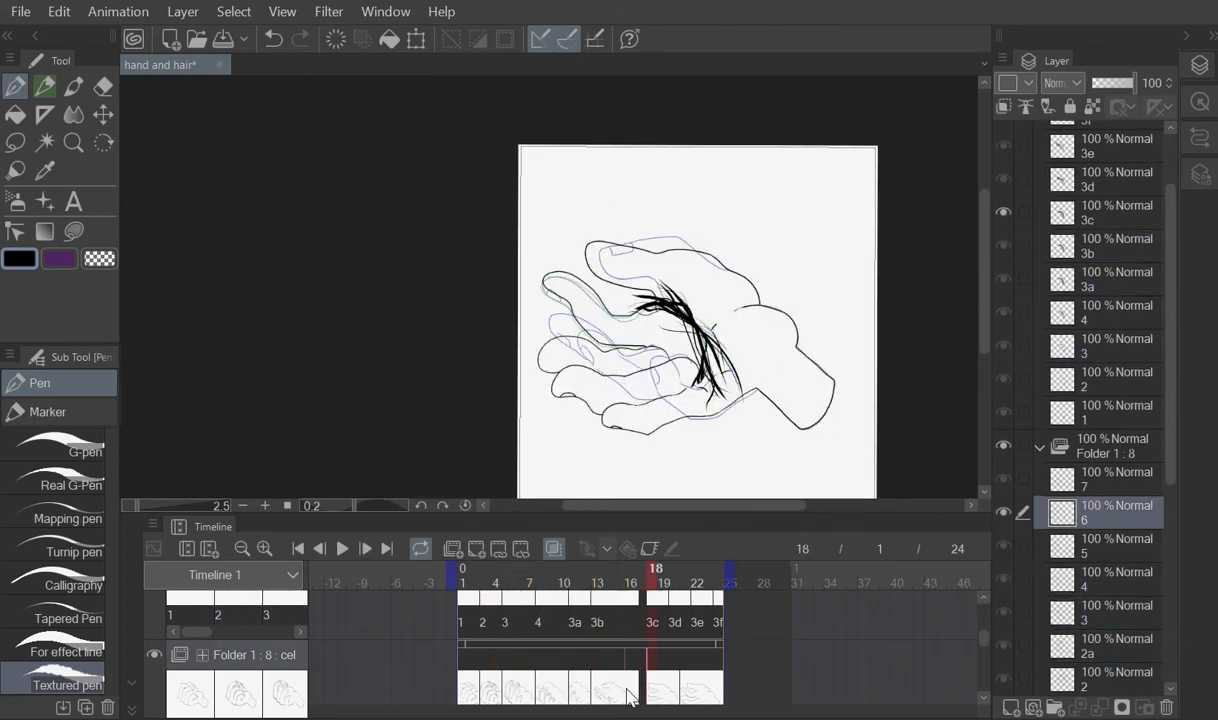
Step: Move hair cels 3c, 3d and 3e to frames 16, 18 and 20, and shift 3f and the last hand cel earlier
{"action": "mouse_move", "coordinate": [648, 606]}
{"action": "left_mouse_down"}
{"action": "mouse_move", "coordinate": [625, 606]}
{"action": "mouse_move", "coordinate": [658, 606]}
{"action": "left_mouse_up"}
{"action": "left_click_drag", "start_coordinate": [682, 685], "coordinate": [659, 684]}
{"action": "left_click_drag", "start_coordinate": [694, 606], "coordinate": [682, 606]}
{"action": "left_click_drag", "start_coordinate": [716, 606], "coordinate": [704, 606]}
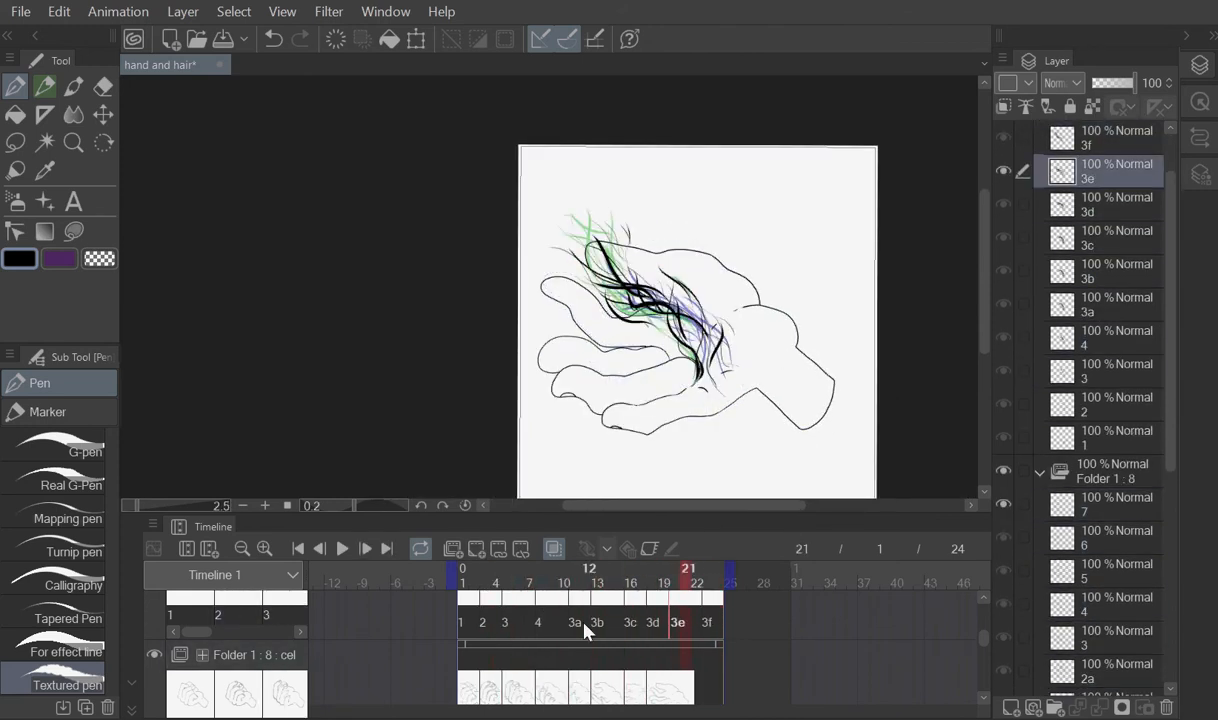
Step: Space hair cels 3a to 3f two frames apart from frame 10 to frame 20 and retime the hand cels to match
{"action": "left_click_drag", "start_coordinate": [581, 615], "coordinate": [568, 610]}
{"action": "left_click_drag", "start_coordinate": [595, 690], "coordinate": [585, 692]}
{"action": "left_click_drag", "start_coordinate": [630, 606], "coordinate": [608, 606]}
{"action": "left_click_drag", "start_coordinate": [652, 606], "coordinate": [642, 606]}
{"action": "left_click_drag", "start_coordinate": [653, 688], "coordinate": [630, 688]}
{"action": "left_click_drag", "start_coordinate": [709, 604], "coordinate": [673, 604]}
Step: Add hair cels at frames 22 and 24 and draw sparse strands floating away above the hand
{"action": "scroll", "coordinate": [635, 271], "scroll_direction": "up", "scroll_amount": 2}
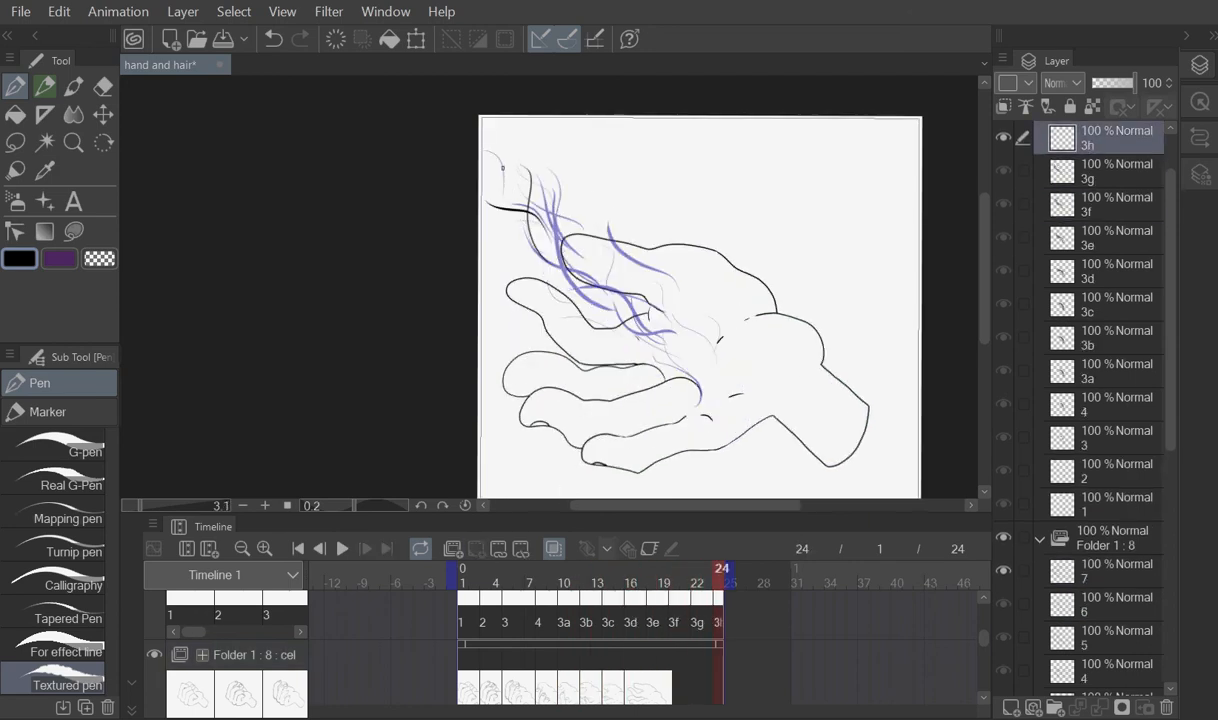
{"action": "scroll", "coordinate": [532, 138], "scroll_direction": "down", "scroll_amount": 2}
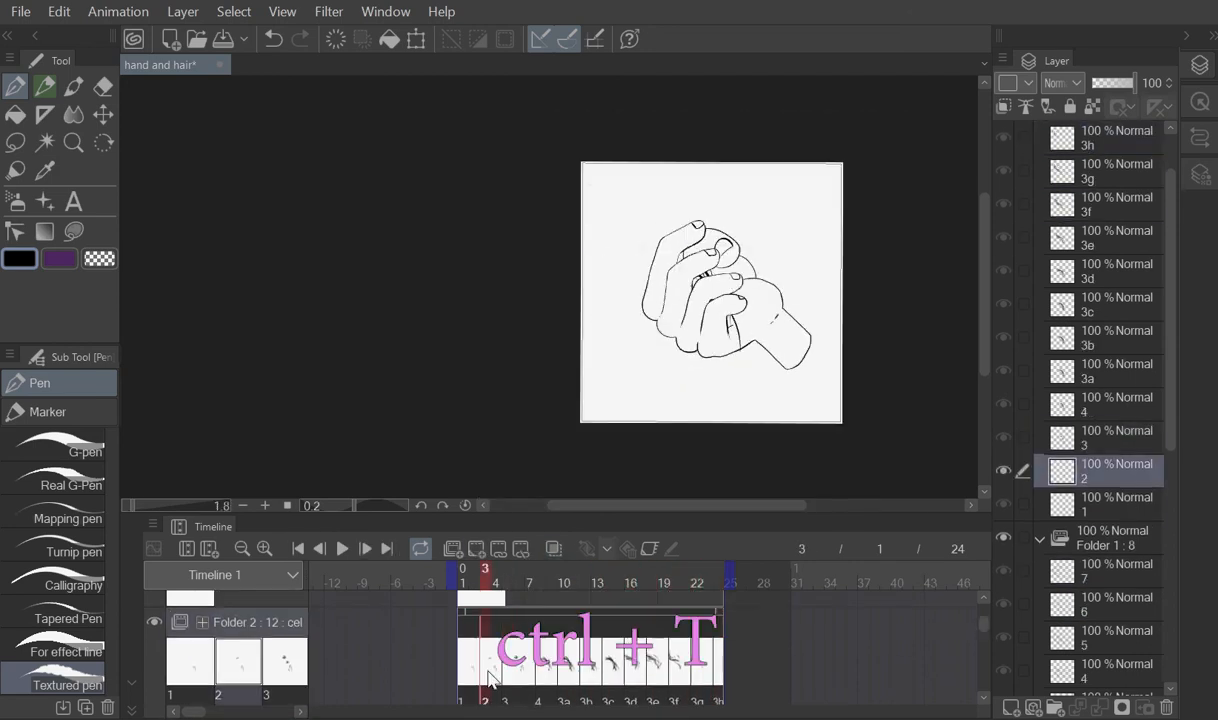
Step: Examine the strands against the hand on the hair cels from frame 3 to frame 12
{"action": "scroll", "coordinate": [685, 373], "scroll_direction": "up", "scroll_amount": 3}
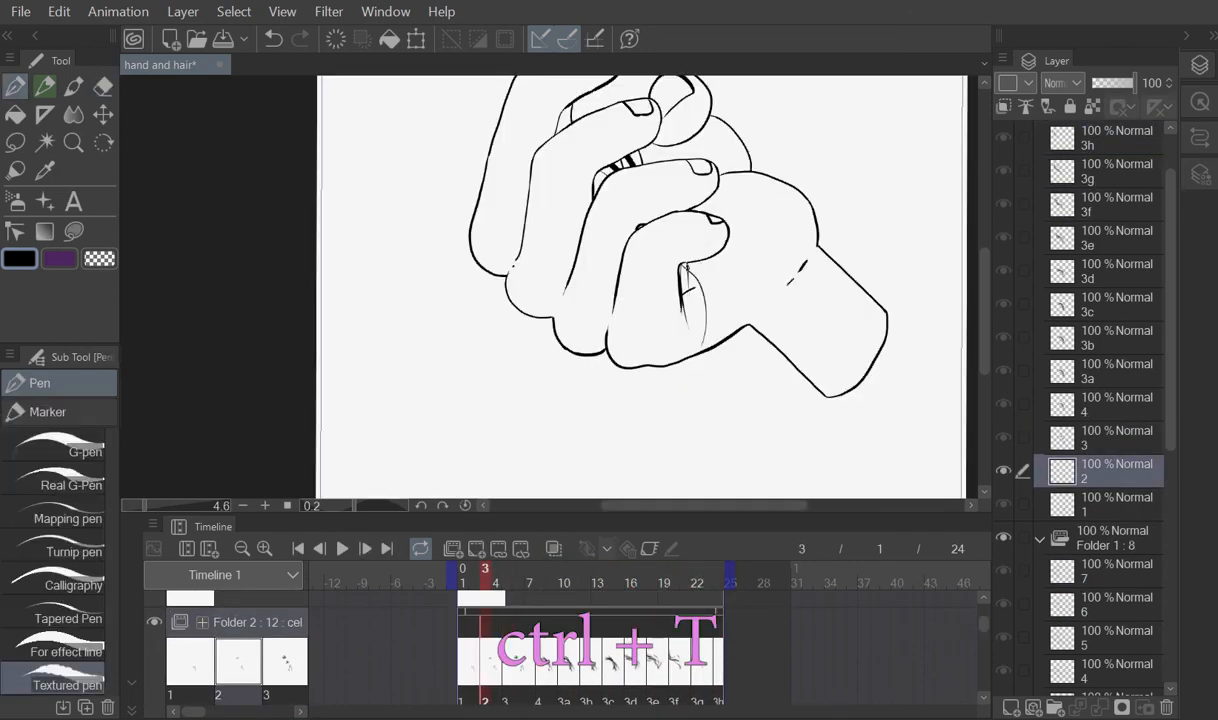
{"action": "left_click", "coordinate": [484, 652]}
{"action": "left_click", "coordinate": [473, 652]}
{"action": "left_click", "coordinate": [506, 652]}
{"action": "left_click", "coordinate": [103, 87]}
{"action": "left_click", "coordinate": [15, 87]}
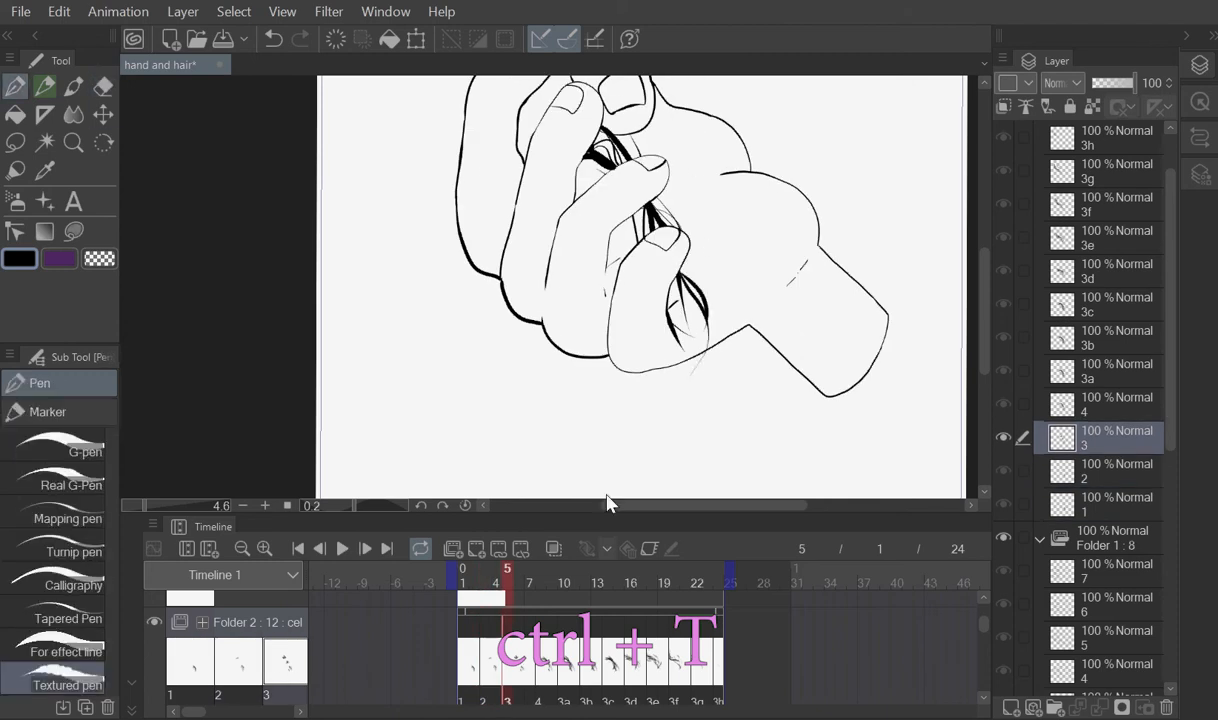
{"action": "left_click", "coordinate": [538, 651]}
{"action": "scroll", "coordinate": [712, 320], "scroll_direction": "down", "scroll_amount": 2}
{"action": "left_click", "coordinate": [563, 651]}
{"action": "left_click", "coordinate": [585, 651]}
Step: Touch up and lengthen the lower strands over the palm on hair cels 3b, 3c and 3d
{"action": "left_click", "coordinate": [103, 87]}
{"action": "left_click", "coordinate": [15, 87]}
{"action": "scroll", "coordinate": [715, 285], "scroll_direction": "up", "scroll_amount": 3}
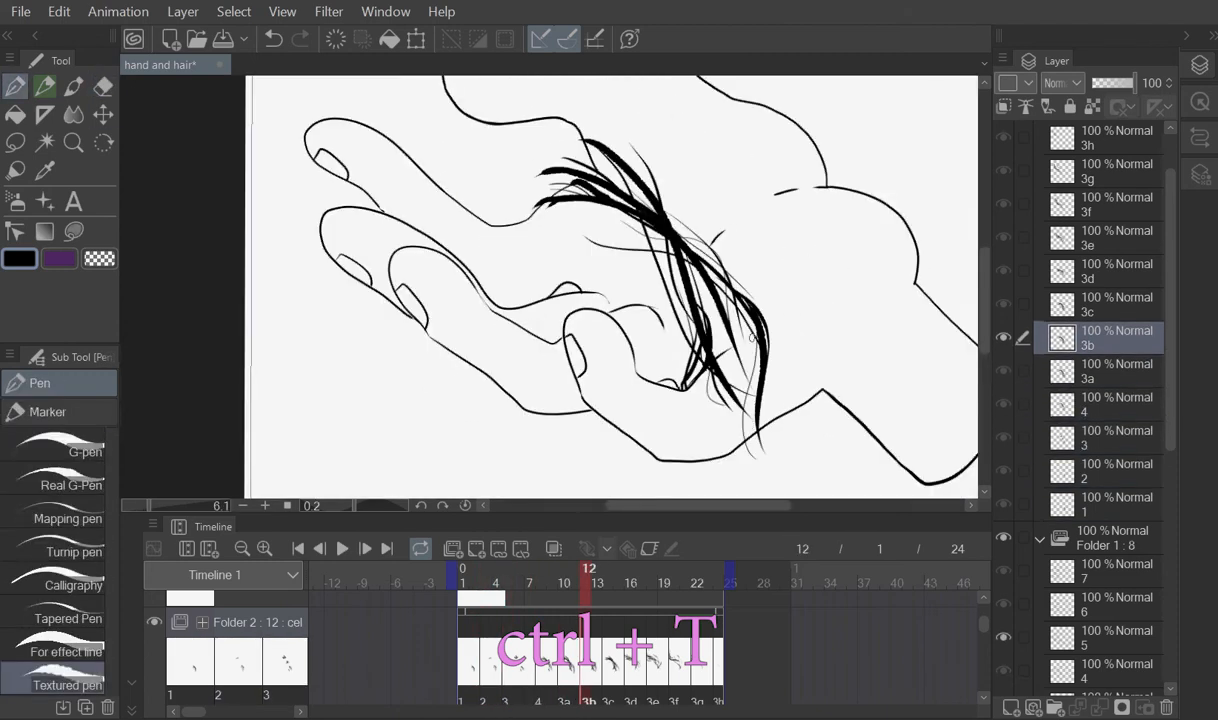
{"action": "scroll", "coordinate": [710, 340], "scroll_direction": "down", "scroll_amount": 3}
{"action": "left_click", "coordinate": [608, 651]}
{"action": "key", "text": "p"}
{"action": "left_click_drag", "start_coordinate": [686, 290], "coordinate": [709, 392]}
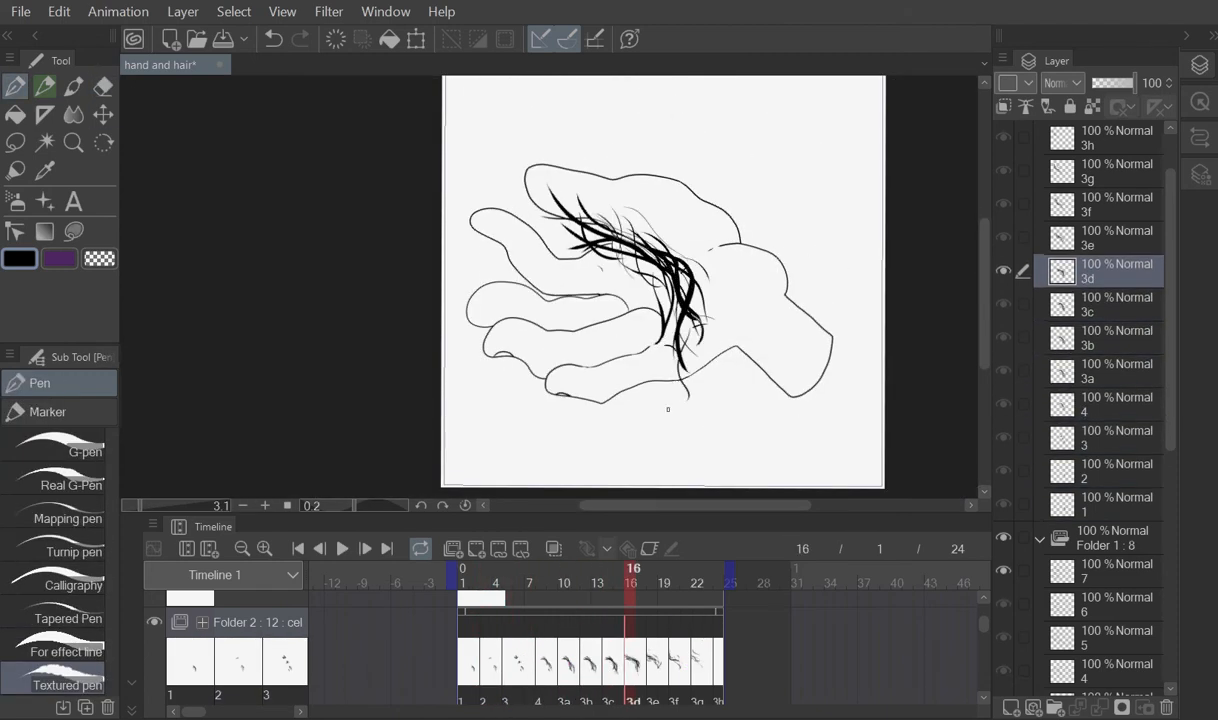
Step: Transform the strands of hair cel 3f at frame 20 and draw extra strands at their lower end
{"action": "left_click", "coordinate": [671, 652]}
{"action": "key", "text": "ctrl+t"}
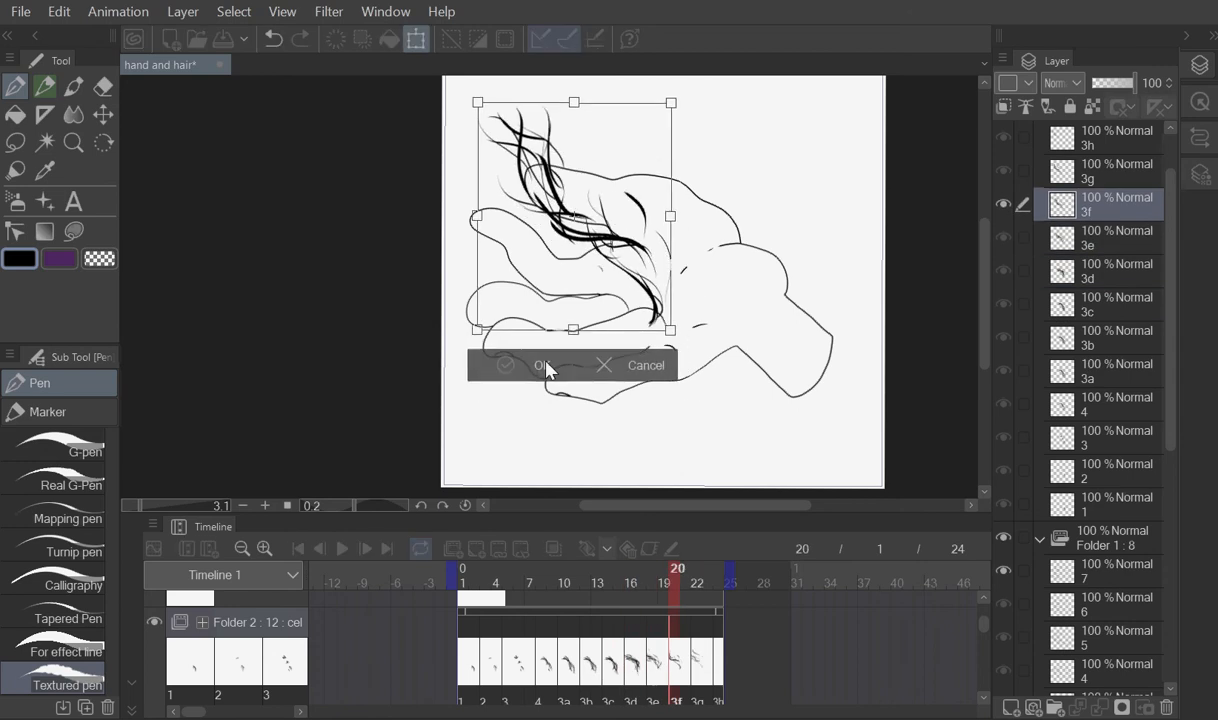
{"action": "left_click", "coordinate": [545, 367]}
{"action": "scroll", "coordinate": [606, 295], "scroll_direction": "up", "scroll_amount": 2}
{"action": "left_click_drag", "start_coordinate": [678, 300], "coordinate": [683, 356]}
{"action": "scroll", "coordinate": [678, 375], "scroll_direction": "down", "scroll_amount": 3}
Step: Scrub through the animation and extend the upper strands of hair cel 3b toward the thumb
{"action": "left_click_drag", "start_coordinate": [650, 676], "coordinate": [723, 661]}
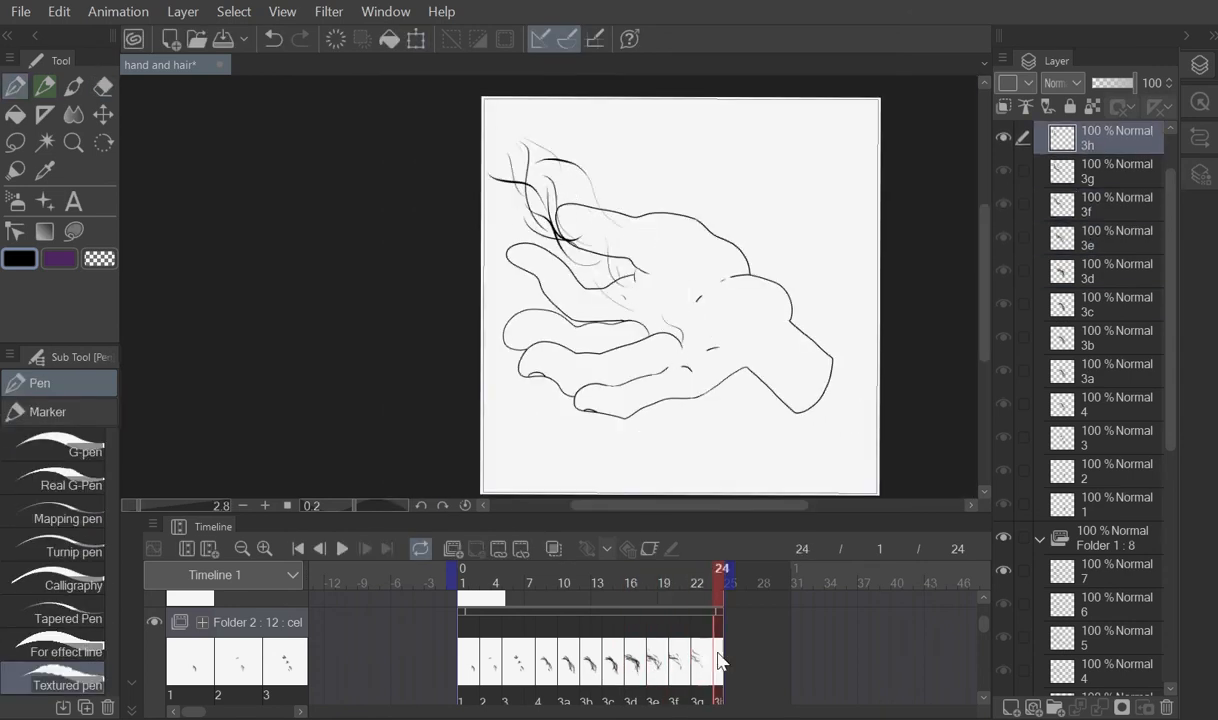
{"action": "left_click_drag", "start_coordinate": [462, 661], "coordinate": [596, 661]}
{"action": "scroll", "coordinate": [620, 270], "scroll_direction": "up", "scroll_amount": 4}
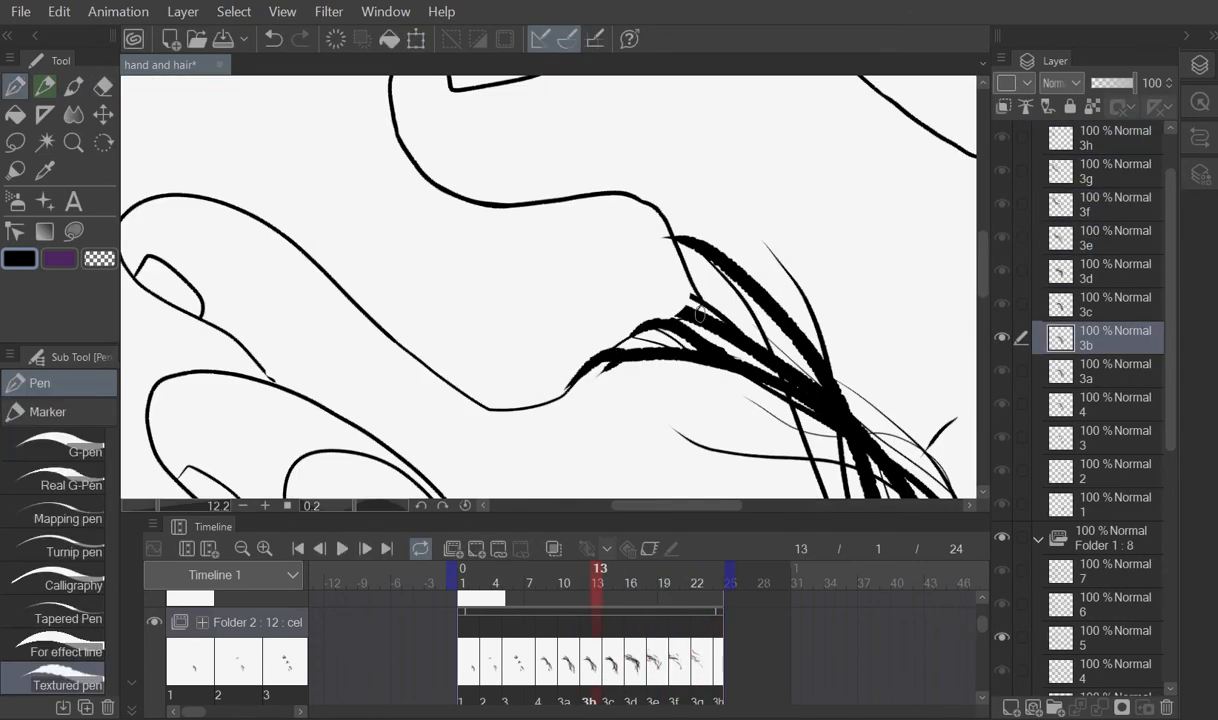
{"action": "left_click_drag", "start_coordinate": [690, 306], "coordinate": [598, 242]}
Step: Draw more upper strands on hair cel 3c at frame 14 and scrub through the remaining frames
{"action": "scroll", "coordinate": [590, 230], "scroll_direction": "down", "scroll_amount": 4}
{"action": "left_click", "coordinate": [608, 661]}
{"action": "scroll", "coordinate": [565, 200], "scroll_direction": "up", "scroll_amount": 3}
{"action": "left_click_drag", "start_coordinate": [581, 178], "coordinate": [530, 212]}
{"action": "scroll", "coordinate": [540, 205], "scroll_direction": "down", "scroll_amount": 4}
{"action": "left_click_drag", "start_coordinate": [652, 660], "coordinate": [719, 660]}
Step: Create a third animation folder for the hand colours and add cel 1 at frame 1 with onion skin enabled
{"action": "mouse_move", "coordinate": [983, 624]}
{"action": "left_mouse_down"}
{"action": "mouse_move", "coordinate": [981, 656]}
{"action": "mouse_move", "coordinate": [983, 610]}
{"action": "mouse_move", "coordinate": [983, 649]}
{"action": "left_mouse_up"}
{"action": "left_click", "coordinate": [462, 582]}
{"action": "scroll", "coordinate": [667, 176], "scroll_direction": "up", "scroll_amount": 2}
{"action": "left_click", "coordinate": [553, 548]}
{"action": "left_click", "coordinate": [476, 548]}
{"action": "scroll", "coordinate": [700, 250], "scroll_direction": "up", "scroll_amount": 3}
{"action": "scroll", "coordinate": [585, 300], "scroll_direction": "down", "scroll_amount": 3}
Step: Fill the closed fist on colour cel 1 with salmon pink and touch up the remaining gaps
{"action": "key", "text": "g"}
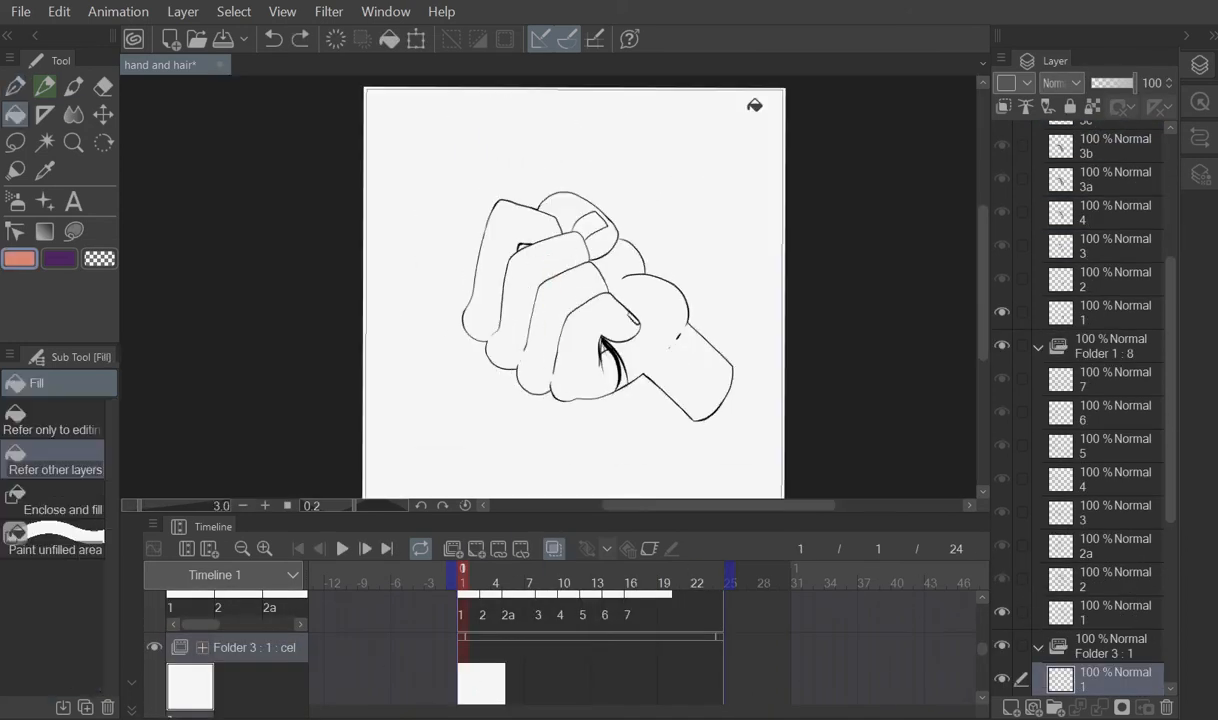
{"action": "scroll", "coordinate": [695, 366], "scroll_direction": "up", "scroll_amount": 4}
{"action": "scroll", "coordinate": [556, 390], "scroll_direction": "down", "scroll_amount": 2}
{"action": "left_click_drag", "start_coordinate": [630, 320], "coordinate": [554, 385]}
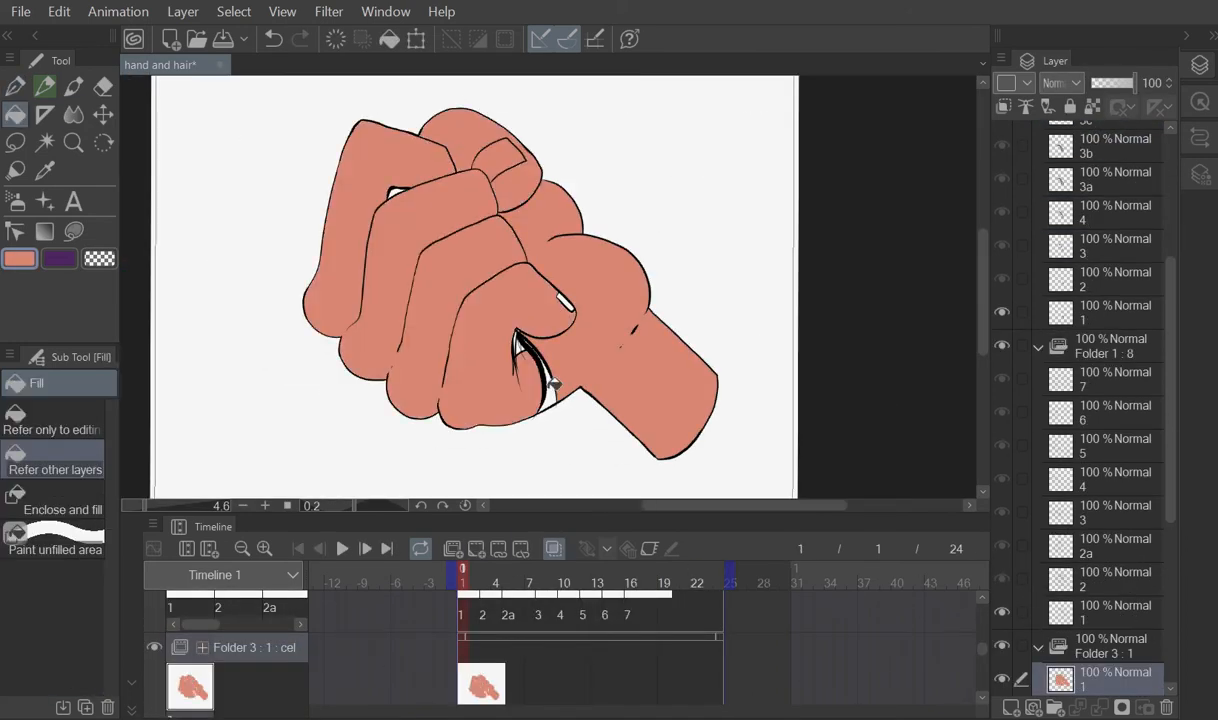
{"action": "left_click", "coordinate": [15, 86]}
{"action": "scroll", "coordinate": [500, 142], "scroll_direction": "up", "scroll_amount": 4}
{"action": "scroll", "coordinate": [628, 208], "scroll_direction": "down", "scroll_amount": 7}
Step: Add colour cel 2 at frame 3, fill its hand with salmon pink and touch up the gaps
{"action": "left_click", "coordinate": [484, 652]}
{"action": "left_click", "coordinate": [476, 548]}
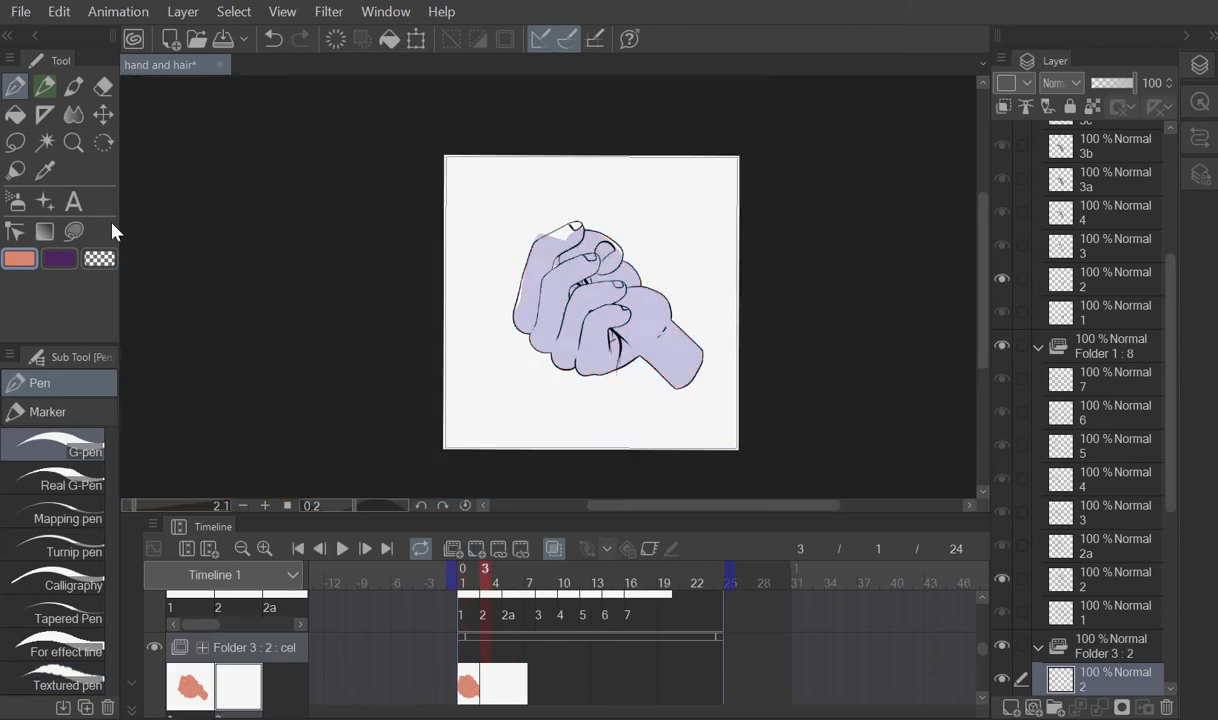
{"action": "key", "text": "g"}
{"action": "scroll", "coordinate": [590, 300], "scroll_direction": "up", "scroll_amount": 4}
{"action": "left_click", "coordinate": [637, 385]}
{"action": "left_click", "coordinate": [525, 271]}
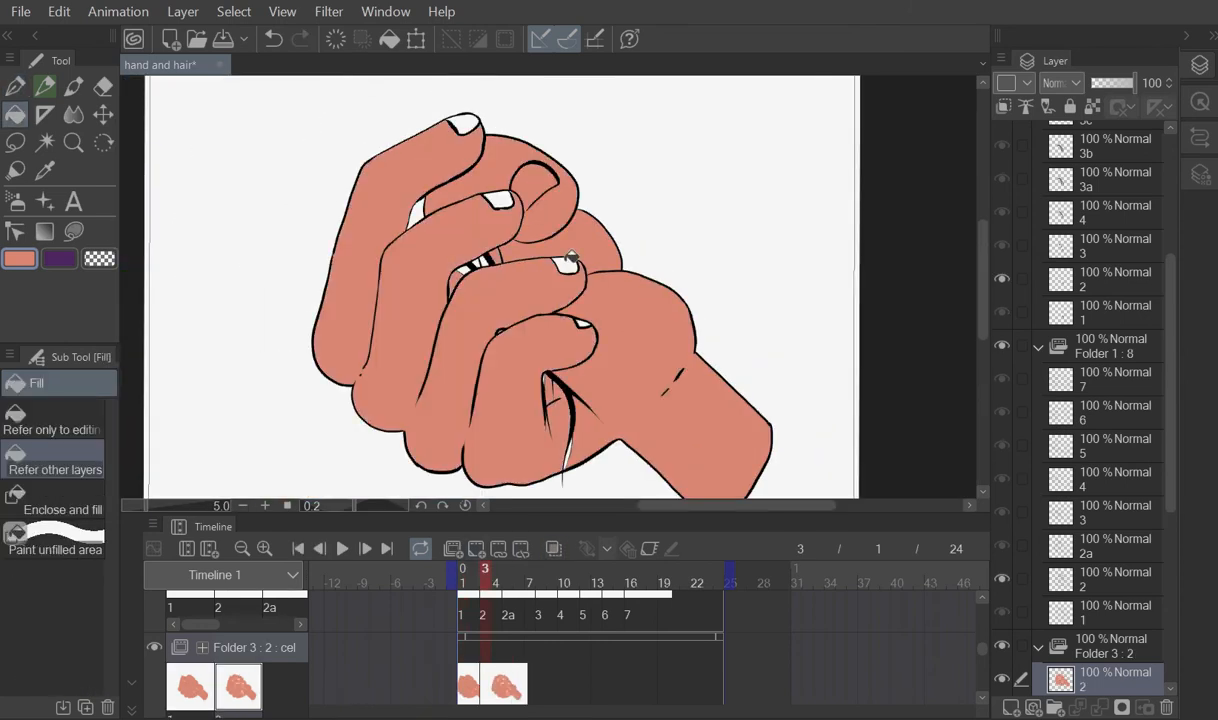
{"action": "key", "text": "p"}
{"action": "scroll", "coordinate": [544, 391], "scroll_direction": "down", "scroll_amount": 4}
Step: Add colour cel 3 at frame 5
{"action": "left_click", "coordinate": [507, 652]}
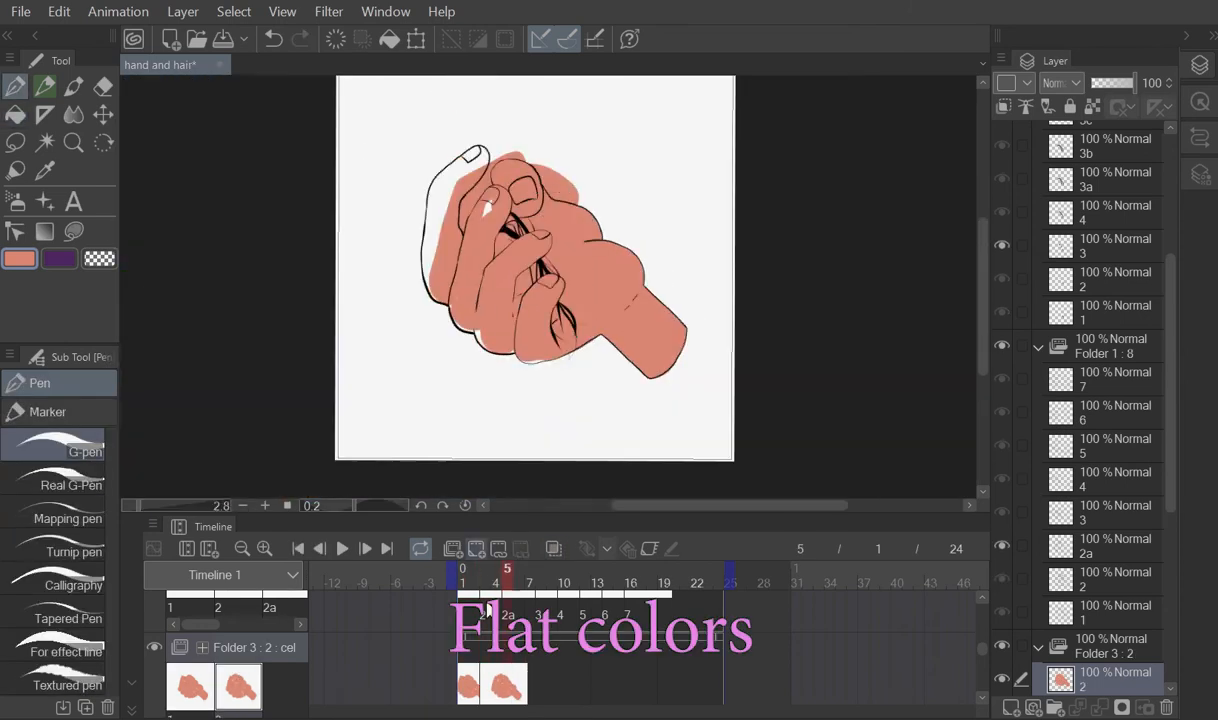
{"action": "left_click", "coordinate": [476, 548]}
{"action": "key", "text": "g"}
{"action": "scroll", "coordinate": [620, 340], "scroll_direction": "up", "scroll_amount": 5}
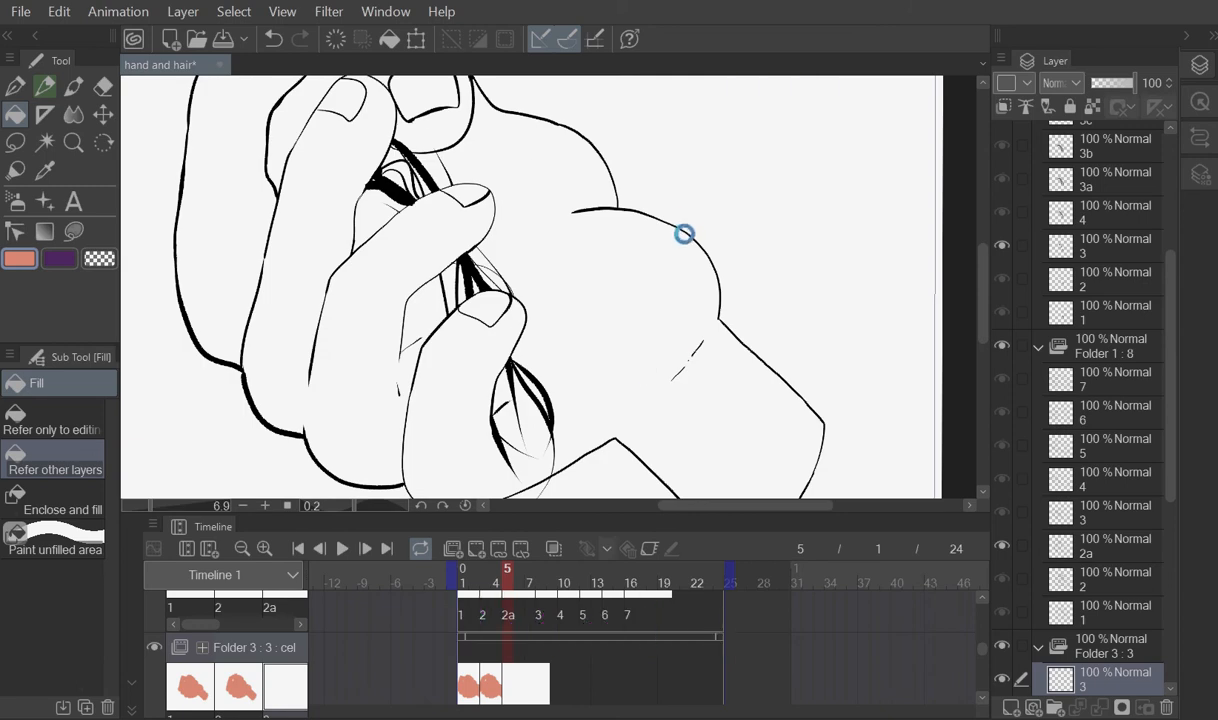
{"action": "left_click", "coordinate": [683, 273]}
{"action": "scroll", "coordinate": [700, 310], "scroll_direction": "down", "scroll_amount": 3}
{"action": "key", "text": "ctrl+z"}
Step: Fill the palm, fingers, nails and wrist on colour cel 3 with salmon pink
{"action": "scroll", "coordinate": [691, 196], "scroll_direction": "up", "scroll_amount": 5}
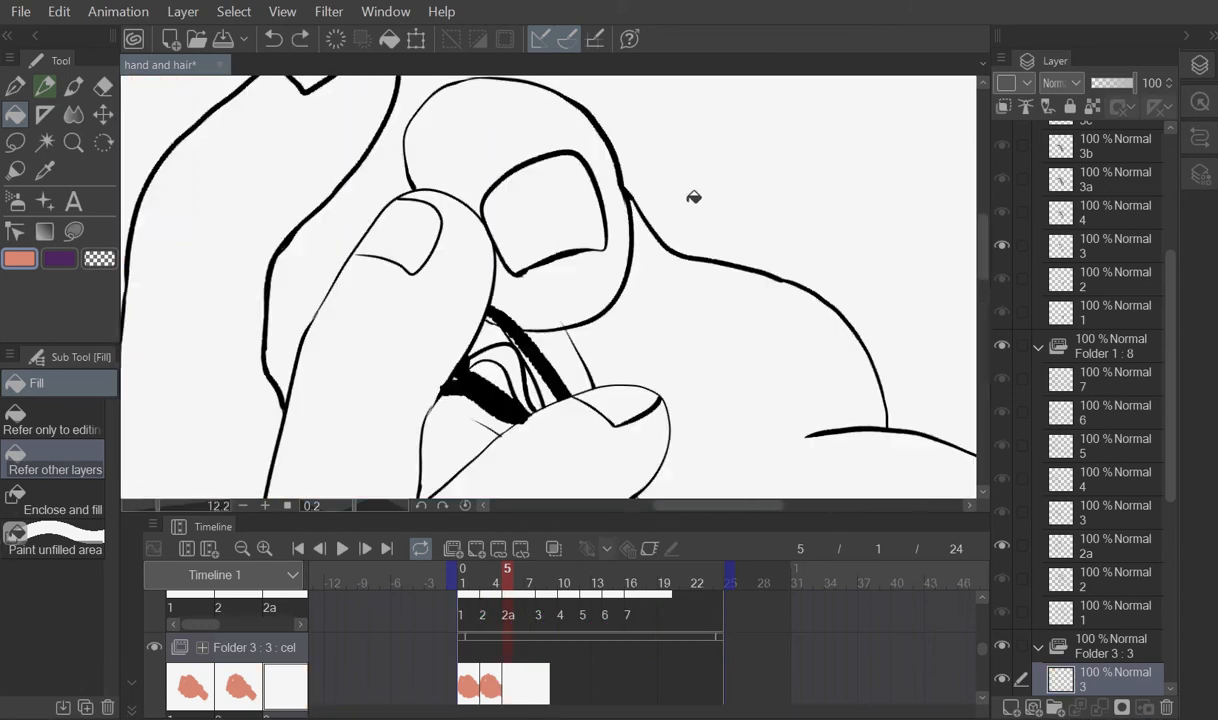
{"action": "scroll", "coordinate": [691, 196], "scroll_direction": "down", "scroll_amount": 4}
{"action": "scroll", "coordinate": [797, 351], "scroll_direction": "up", "scroll_amount": 3}
{"action": "left_click_drag", "start_coordinate": [697, 191], "coordinate": [807, 351]}
{"action": "left_click", "coordinate": [760, 345]}
{"action": "left_click", "coordinate": [580, 300]}
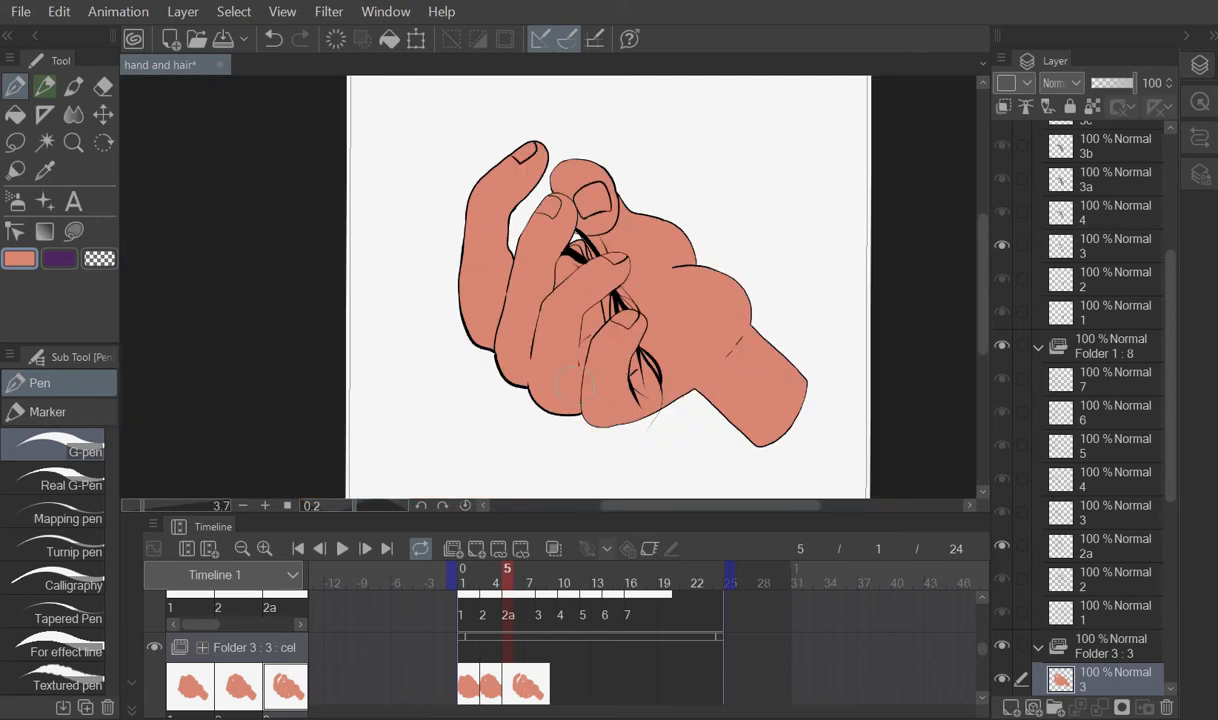
Step: Add colour cel 4 at frame 8 and fill its hand, fingers and nails with salmon pink
{"action": "key", "text": "Right"}
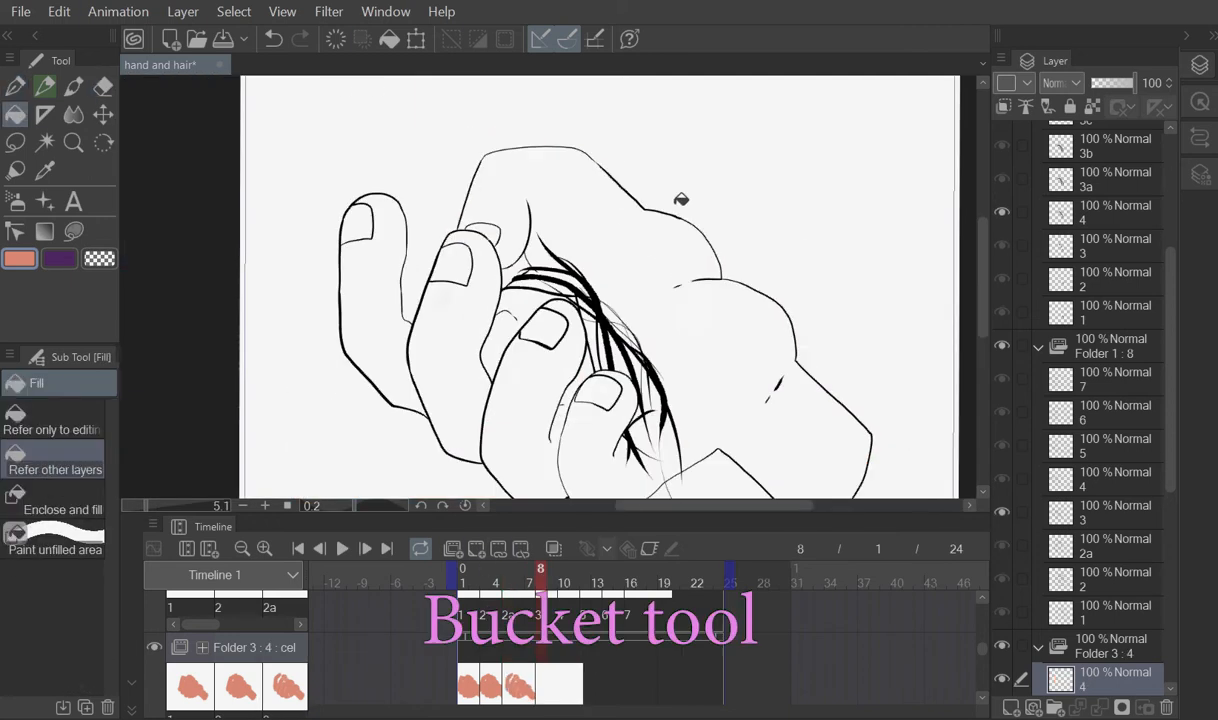
{"action": "left_click", "coordinate": [794, 332]}
{"action": "left_click", "coordinate": [571, 343]}
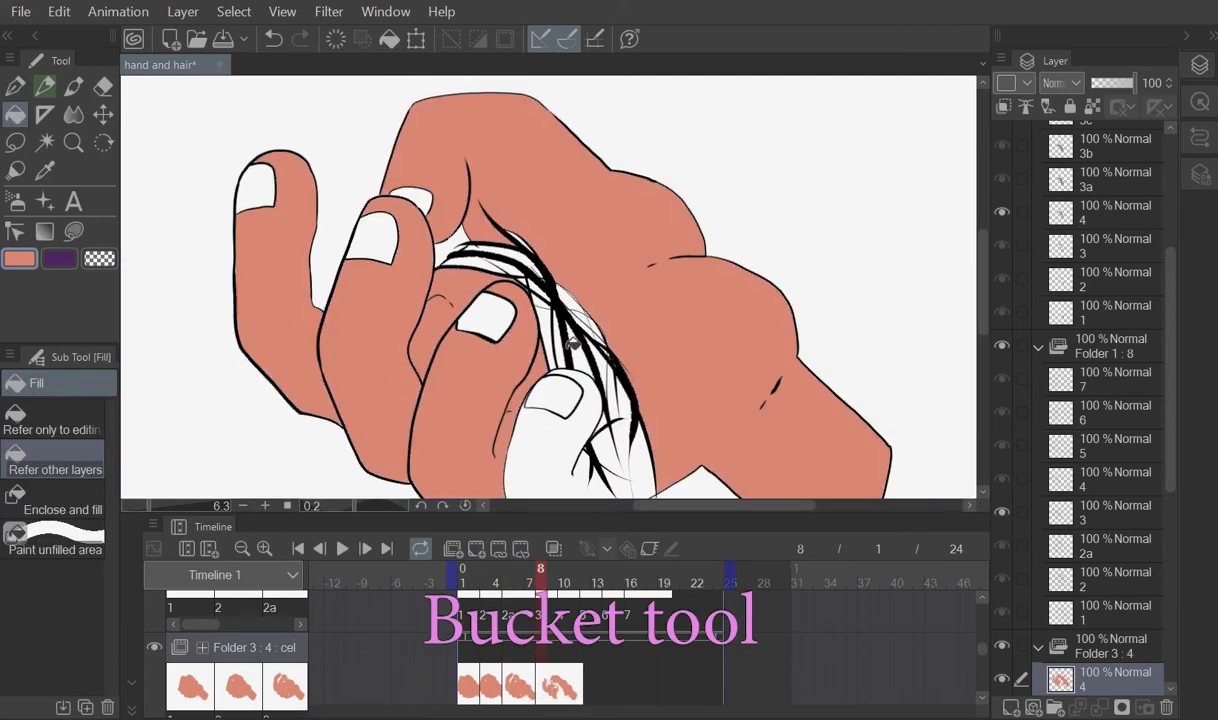
{"action": "scroll", "coordinate": [573, 357], "scroll_direction": "down", "scroll_amount": 1}
{"action": "left_click", "coordinate": [566, 398]}
{"action": "scroll", "coordinate": [573, 357], "scroll_direction": "down", "scroll_amount": 1}
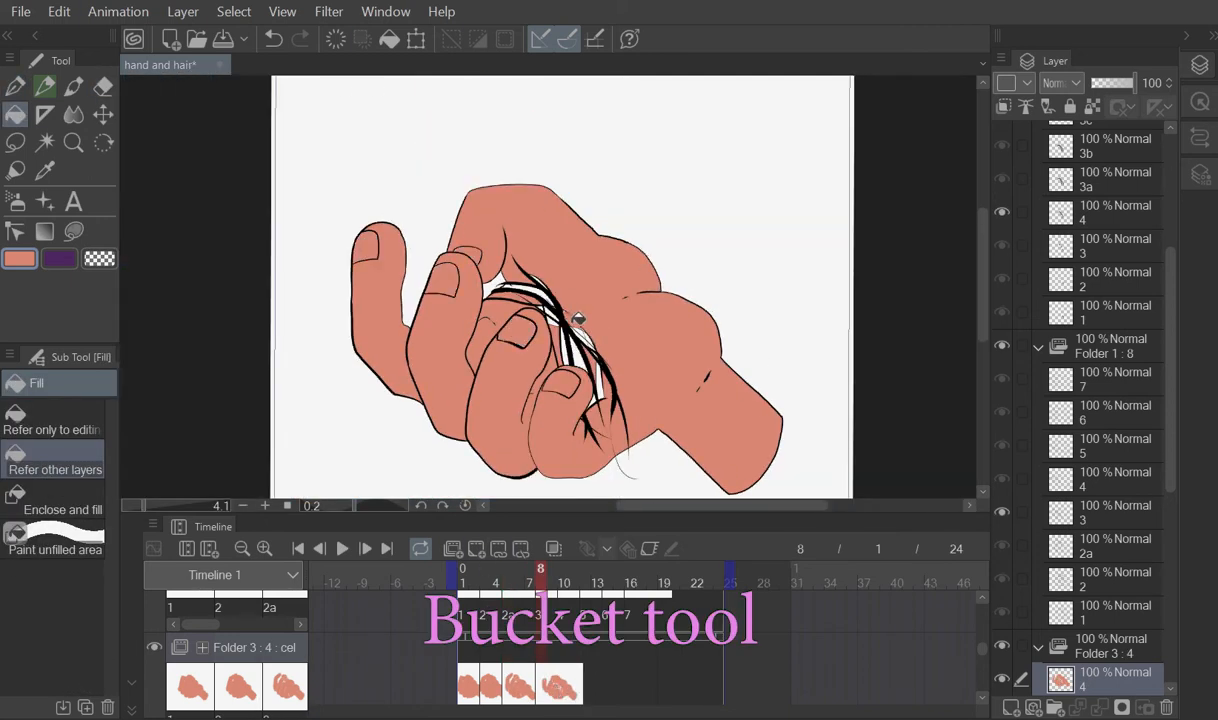
{"action": "key", "text": "p"}
Step: Add colour cel 5 at frame 10 and fill its hand, fingers and nails with salmon pink
{"action": "key", "text": "ctrl+Right"}
{"action": "key", "text": "g"}
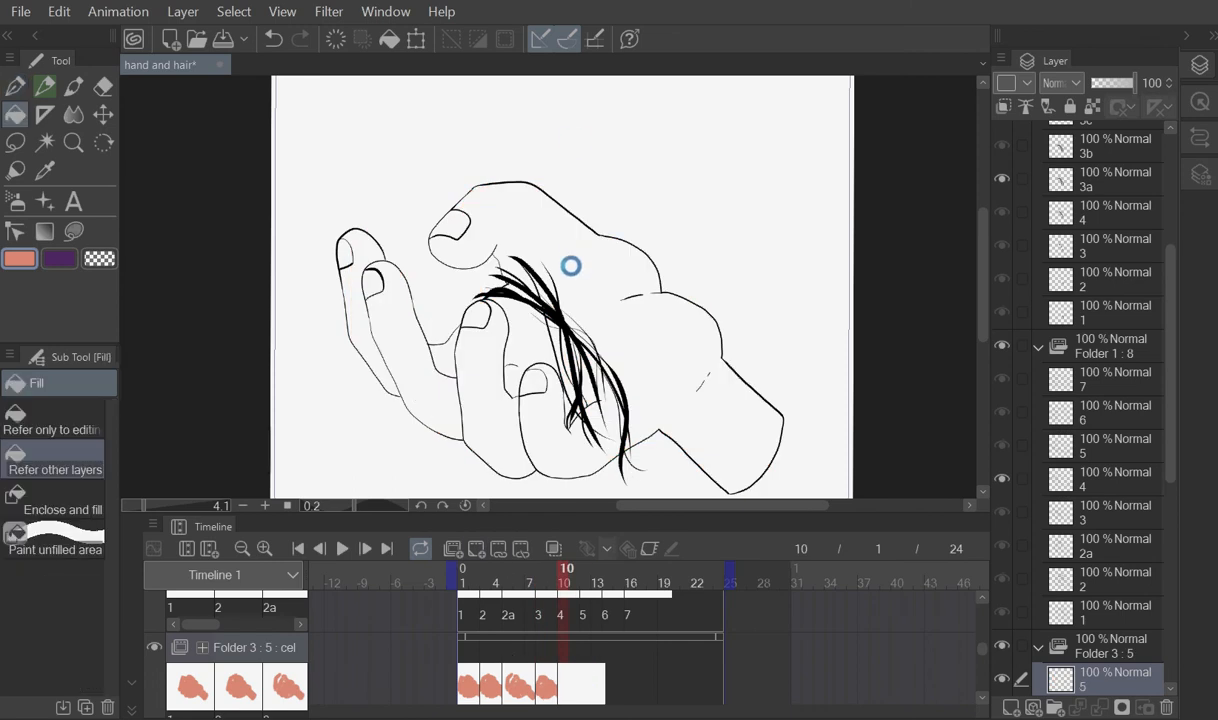
{"action": "scroll", "coordinate": [787, 330], "scroll_direction": "up", "scroll_amount": 5}
{"action": "left_click", "coordinate": [712, 234]}
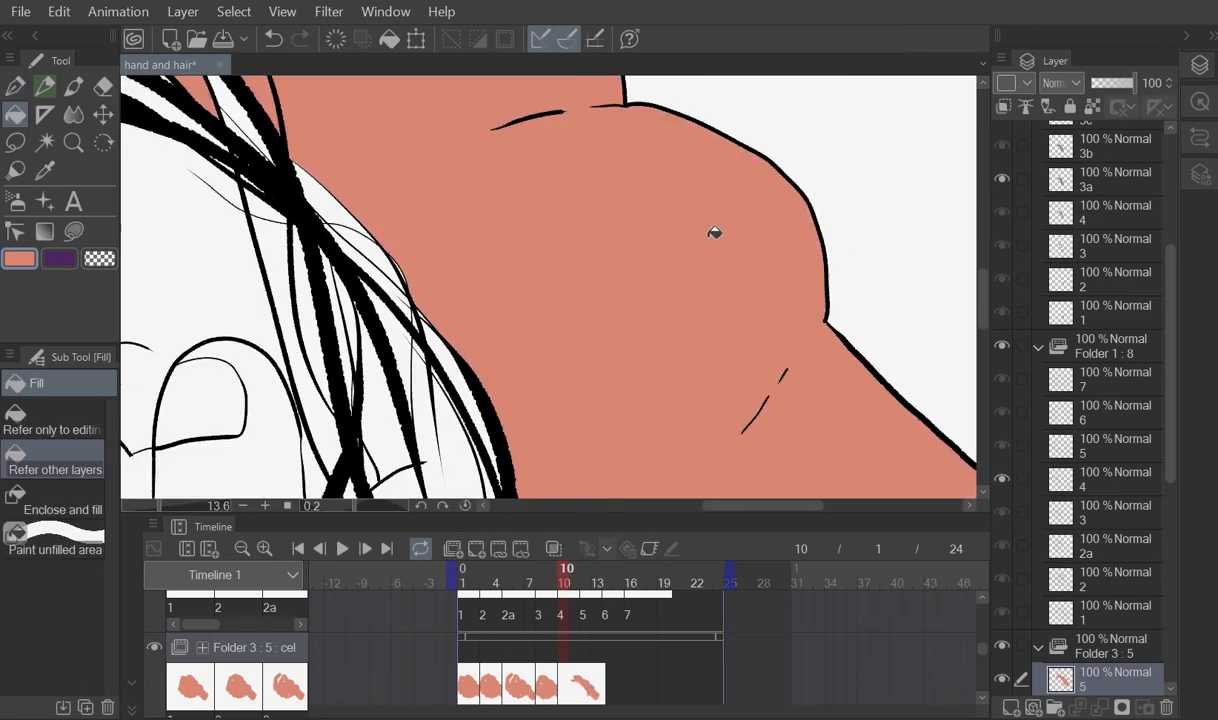
{"action": "scroll", "coordinate": [712, 234], "scroll_direction": "down", "scroll_amount": 4}
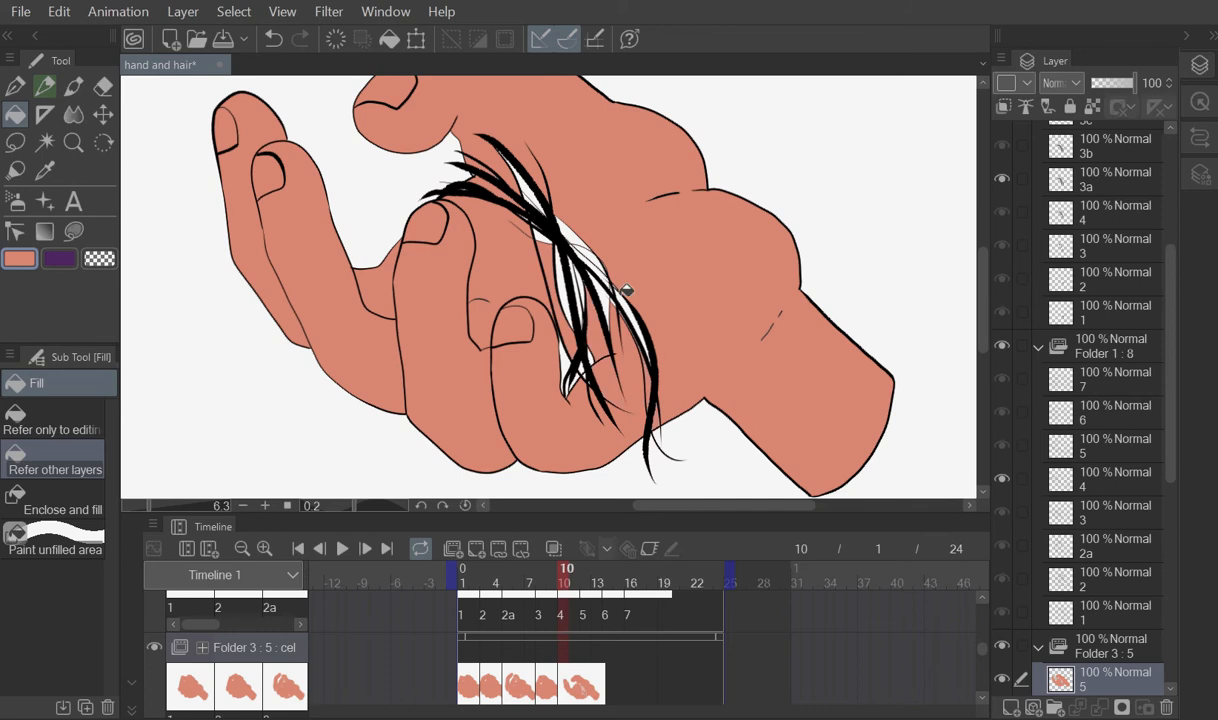
Step: Touch up the unfilled gaps between the hair strands on colour cel 5 with salmon pink, using the G-pen
{"action": "scroll", "coordinate": [627, 290], "scroll_direction": "up", "scroll_amount": 3}
{"action": "left_click", "coordinate": [618, 292]}
{"action": "key", "text": "p"}
{"action": "scroll", "coordinate": [450, 200], "scroll_direction": "down", "scroll_amount": 4}
{"action": "key", "text": "e"}
{"action": "scroll", "coordinate": [646, 180], "scroll_direction": "up", "scroll_amount": 3}
{"action": "key", "text": "p"}
{"action": "scroll", "coordinate": [705, 340], "scroll_direction": "down", "scroll_amount": 3}
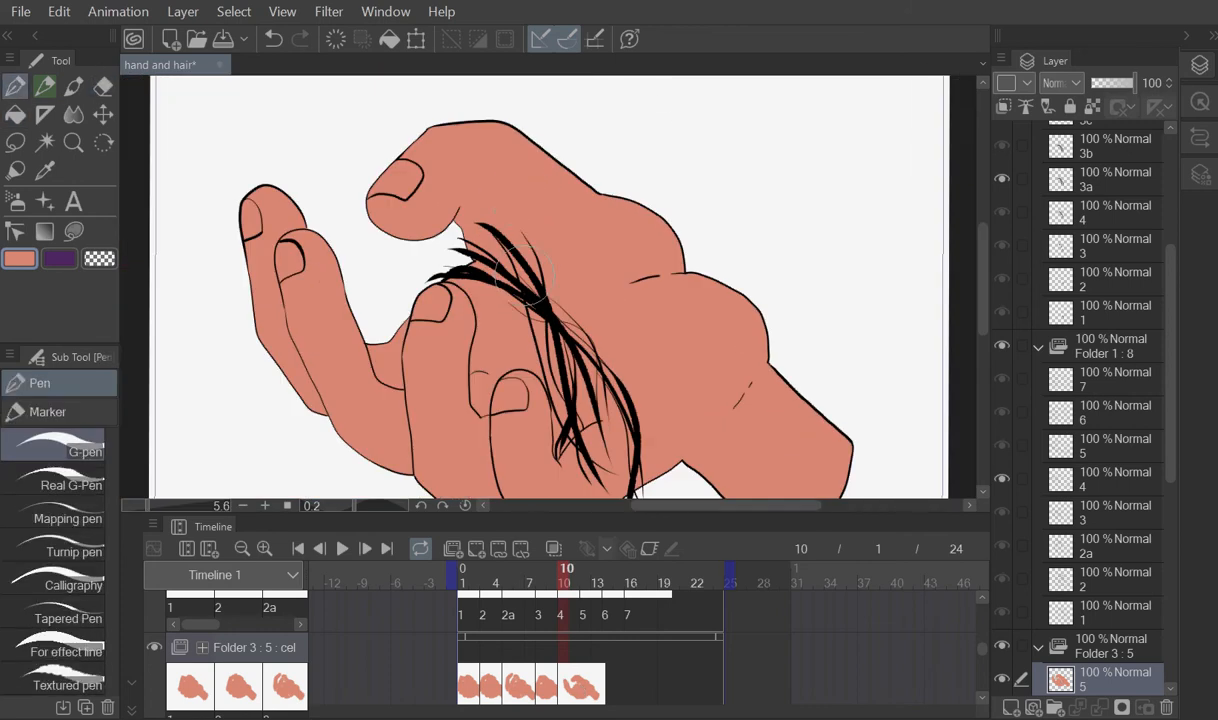
Step: Add colour cel 6 at frame 12 and fill its palm, fingers and wrist with salmon pink
{"action": "scroll", "coordinate": [652, 262], "scroll_direction": "down", "scroll_amount": 3}
{"action": "key", "text": "ctrl+Right"}
{"action": "left_click", "coordinate": [475, 548]}
{"action": "key", "text": "g"}
{"action": "scroll", "coordinate": [708, 354], "scroll_direction": "up", "scroll_amount": 5}
{"action": "left_click", "coordinate": [690, 339]}
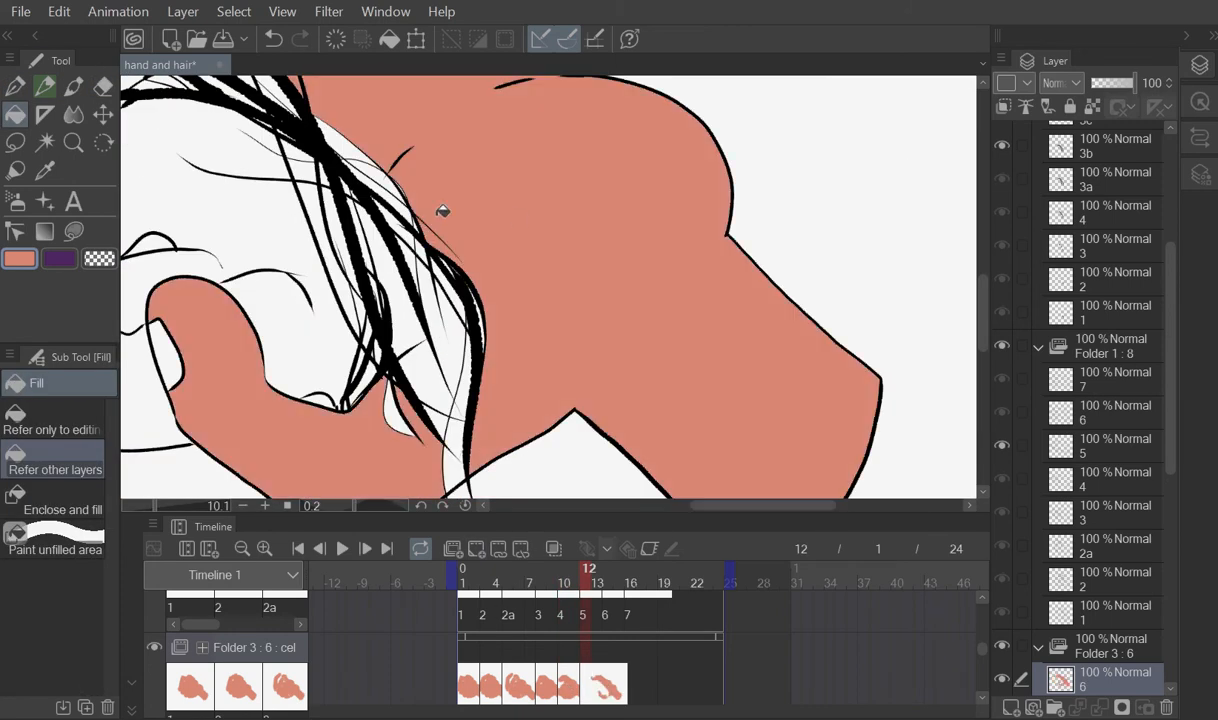
{"action": "left_click", "coordinate": [352, 291]}
{"action": "scroll", "coordinate": [489, 312], "scroll_direction": "down", "scroll_amount": 2}
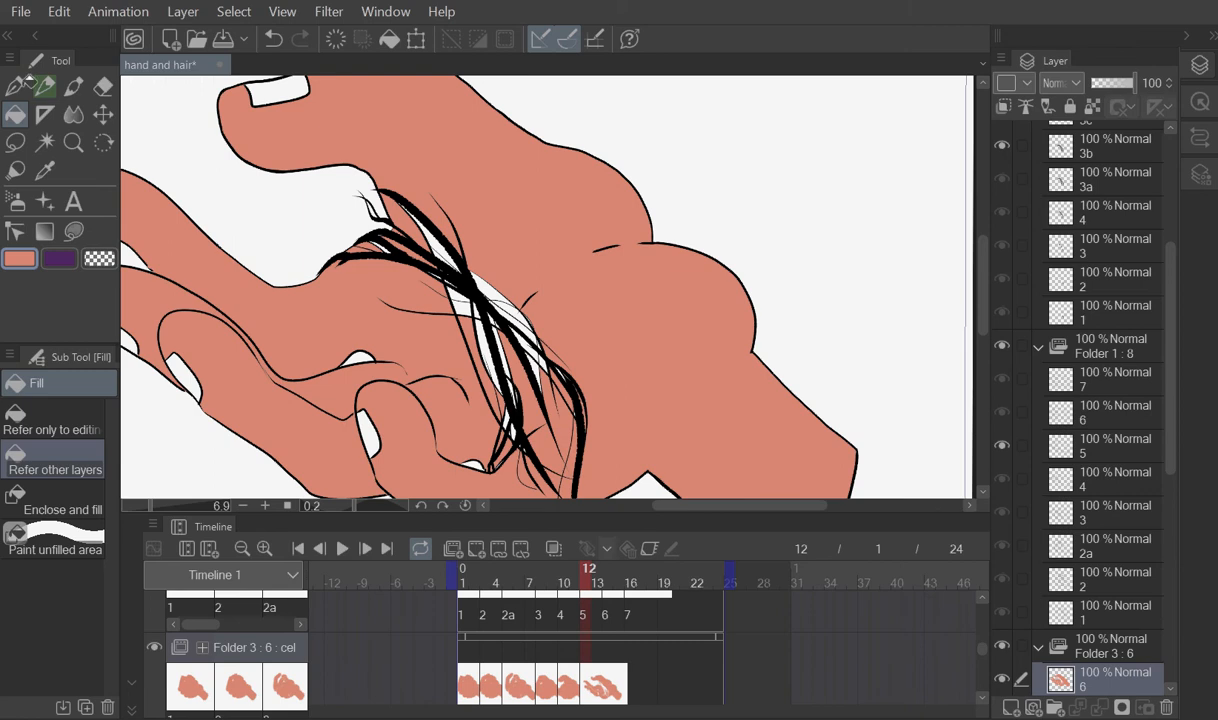
Step: Fill the nails on colour cel 6 and touch up the gaps around the hair with salmon pink
{"action": "left_click", "coordinate": [18, 85]}
{"action": "key", "text": "g"}
{"action": "scroll", "coordinate": [299, 122], "scroll_direction": "down", "scroll_amount": 2}
{"action": "left_click", "coordinate": [302, 126]}
{"action": "key", "text": "e"}
{"action": "scroll", "coordinate": [381, 253], "scroll_direction": "up", "scroll_amount": 7}
{"action": "key", "text": "p"}
{"action": "scroll", "coordinate": [560, 330], "scroll_direction": "down", "scroll_amount": 8}
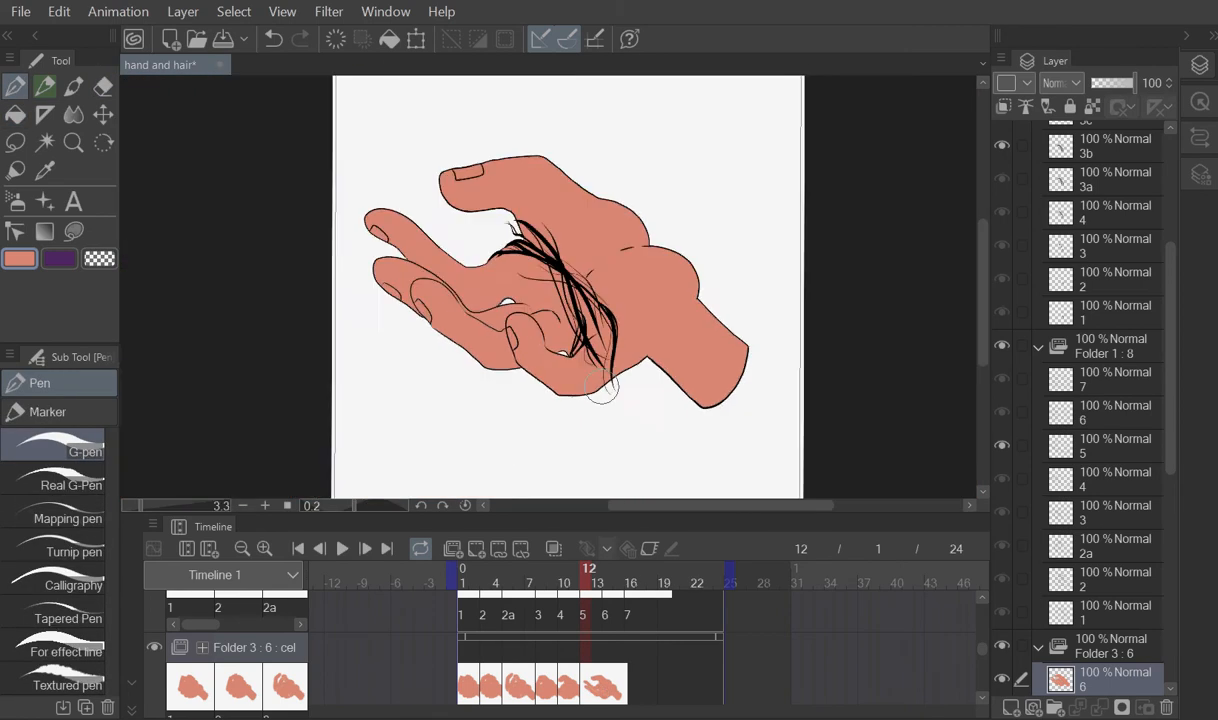
{"action": "scroll", "coordinate": [490, 340], "scroll_direction": "up", "scroll_amount": 2}
Step: Add colour cel 7 at frame 14 and fill its palm, fingers and wrist with salmon pink
{"action": "scroll", "coordinate": [500, 300], "scroll_direction": "down", "scroll_amount": 4}
{"action": "left_click", "coordinate": [604, 680]}
{"action": "left_click", "coordinate": [476, 548]}
{"action": "key", "text": "g"}
{"action": "scroll", "coordinate": [708, 296], "scroll_direction": "up", "scroll_amount": 6}
{"action": "left_click", "coordinate": [706, 292]}
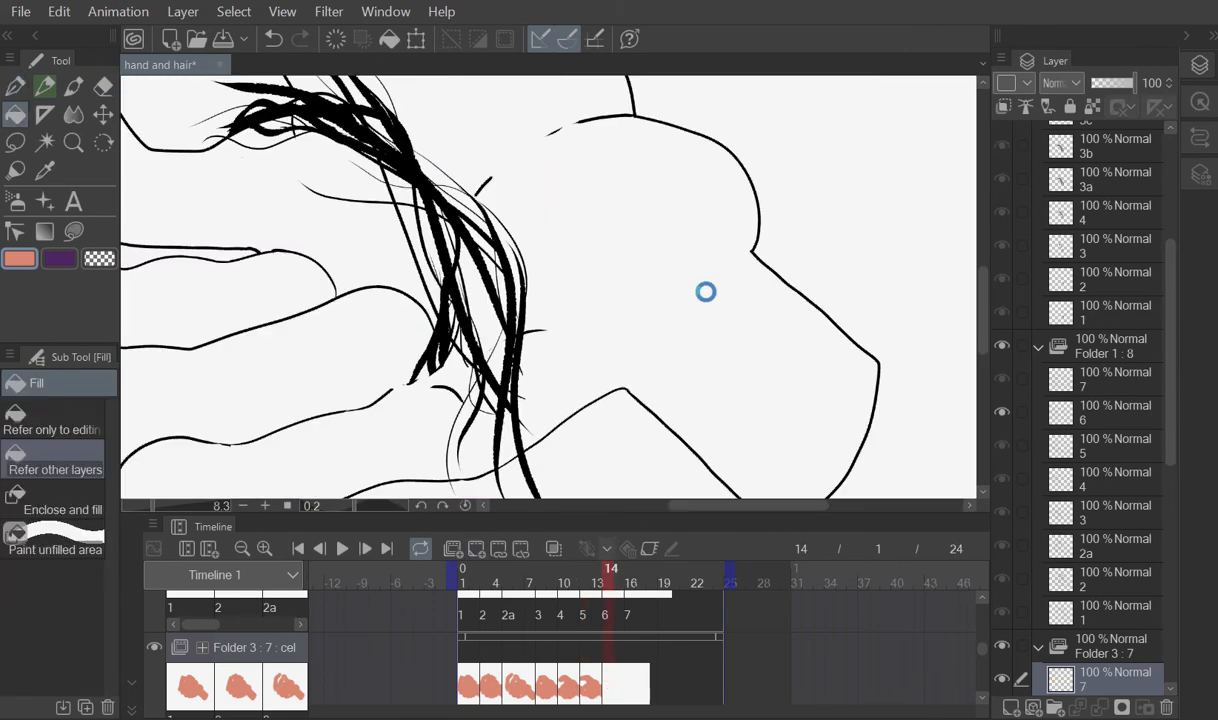
{"action": "left_click", "coordinate": [378, 313]}
{"action": "left_click", "coordinate": [310, 225]}
{"action": "left_click", "coordinate": [291, 262]}
{"action": "left_click", "coordinate": [470, 392]}
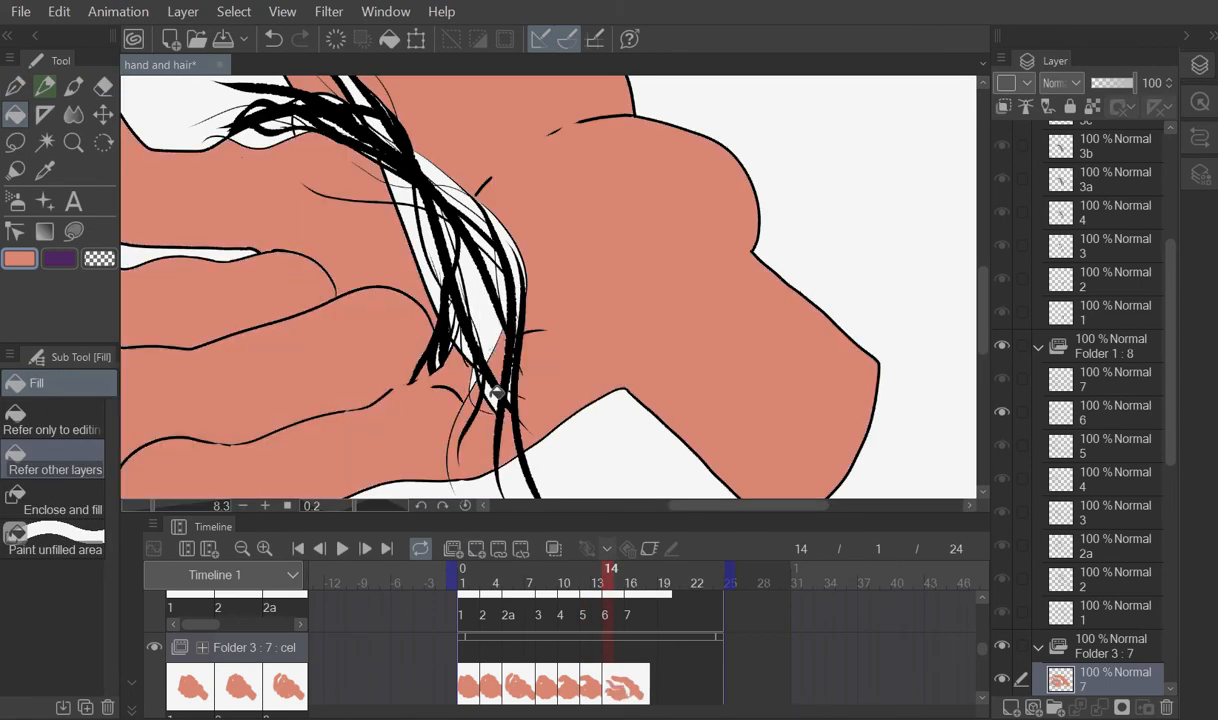
Step: Paint over the gaps between the hair strands on colour cel 7 with the salmon pink G-pen
{"action": "scroll", "coordinate": [574, 305], "scroll_direction": "down", "scroll_amount": 3}
{"action": "scroll", "coordinate": [290, 185], "scroll_direction": "up", "scroll_amount": 2}
{"action": "key", "text": "p"}
{"action": "left_click_drag", "start_coordinate": [545, 250], "coordinate": [620, 428]}
{"action": "scroll", "coordinate": [640, 130], "scroll_direction": "down", "scroll_amount": 1}
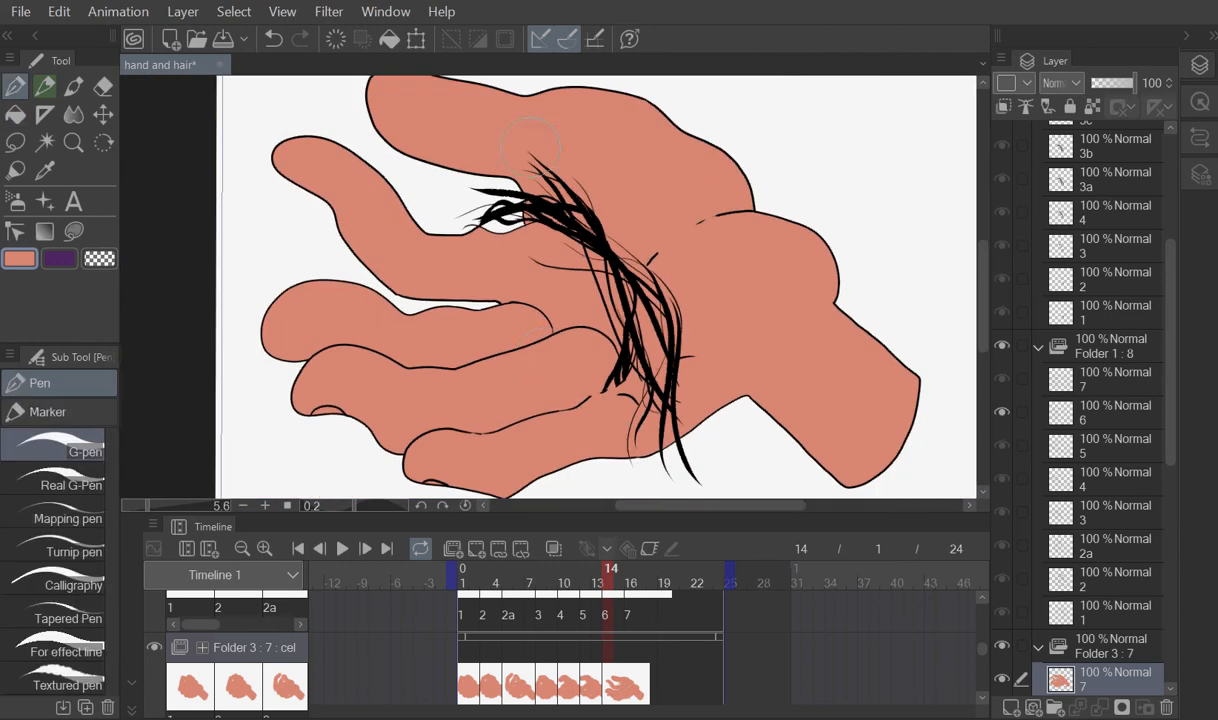
Step: Add colour cel 8 at frame 16 and fill its palm, fingers and wrist with salmon pink
{"action": "scroll", "coordinate": [760, 360], "scroll_direction": "down", "scroll_amount": 1}
{"action": "left_click", "coordinate": [631, 664]}
{"action": "key", "text": "g"}
{"action": "scroll", "coordinate": [785, 325], "scroll_direction": "up", "scroll_amount": 4}
{"action": "left_click", "coordinate": [747, 316]}
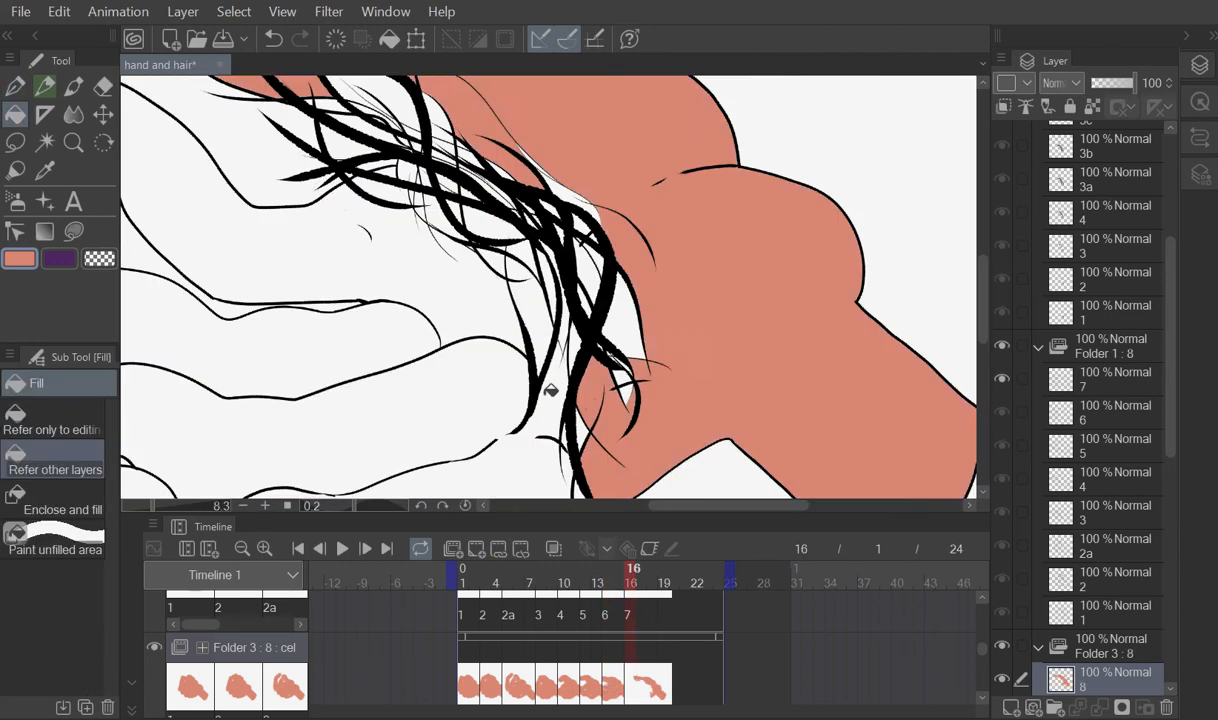
{"action": "left_click", "coordinate": [523, 427]}
{"action": "scroll", "coordinate": [553, 416], "scroll_direction": "down", "scroll_amount": 3}
{"action": "left_click", "coordinate": [447, 306]}
{"action": "scroll", "coordinate": [473, 249], "scroll_direction": "up", "scroll_amount": 4}
{"action": "left_click", "coordinate": [420, 302]}
{"action": "left_click", "coordinate": [482, 352]}
{"action": "scroll", "coordinate": [511, 221], "scroll_direction": "down", "scroll_amount": 4}
Step: Paint over the gaps between the hair strands and the nails on colour cel 8 with the salmon pink G-pen
{"action": "key", "text": "p"}
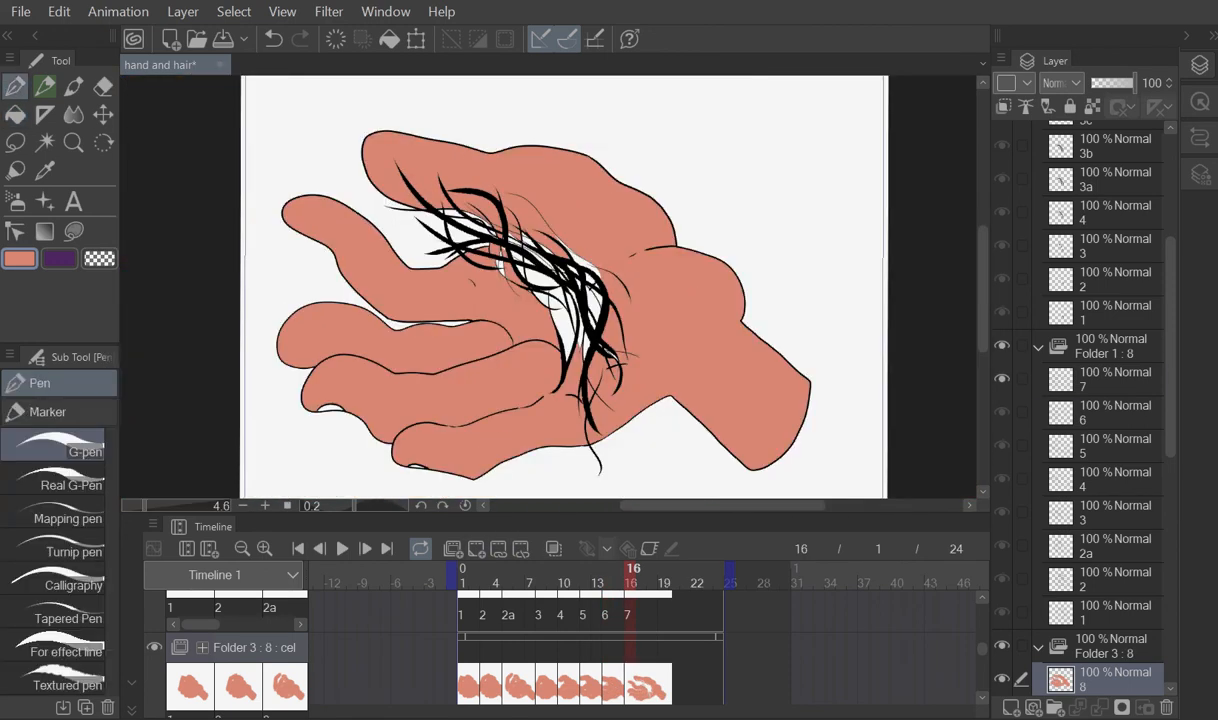
{"action": "scroll", "coordinate": [577, 165], "scroll_direction": "down", "scroll_amount": 1}
{"action": "scroll", "coordinate": [577, 163], "scroll_direction": "up", "scroll_amount": 5}
{"action": "scroll", "coordinate": [690, 290], "scroll_direction": "down", "scroll_amount": 6}
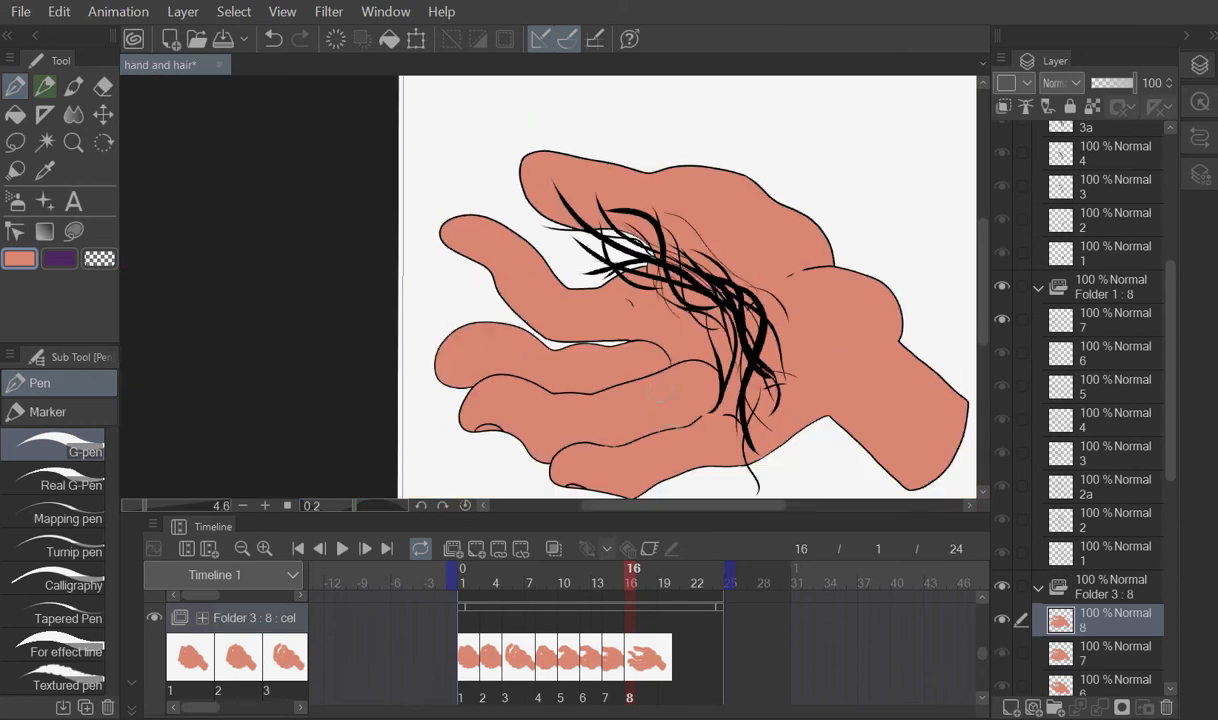
Step: Clean up the colour edges and gaps on colour cel 8 while the hair folder is temporarily hidden
{"action": "left_click", "coordinate": [664, 583]}
{"action": "left_click_drag", "start_coordinate": [983, 652], "coordinate": [983, 620]}
{"action": "left_click", "coordinate": [154, 613]}
{"action": "scroll", "coordinate": [750, 395], "scroll_direction": "up", "scroll_amount": 4}
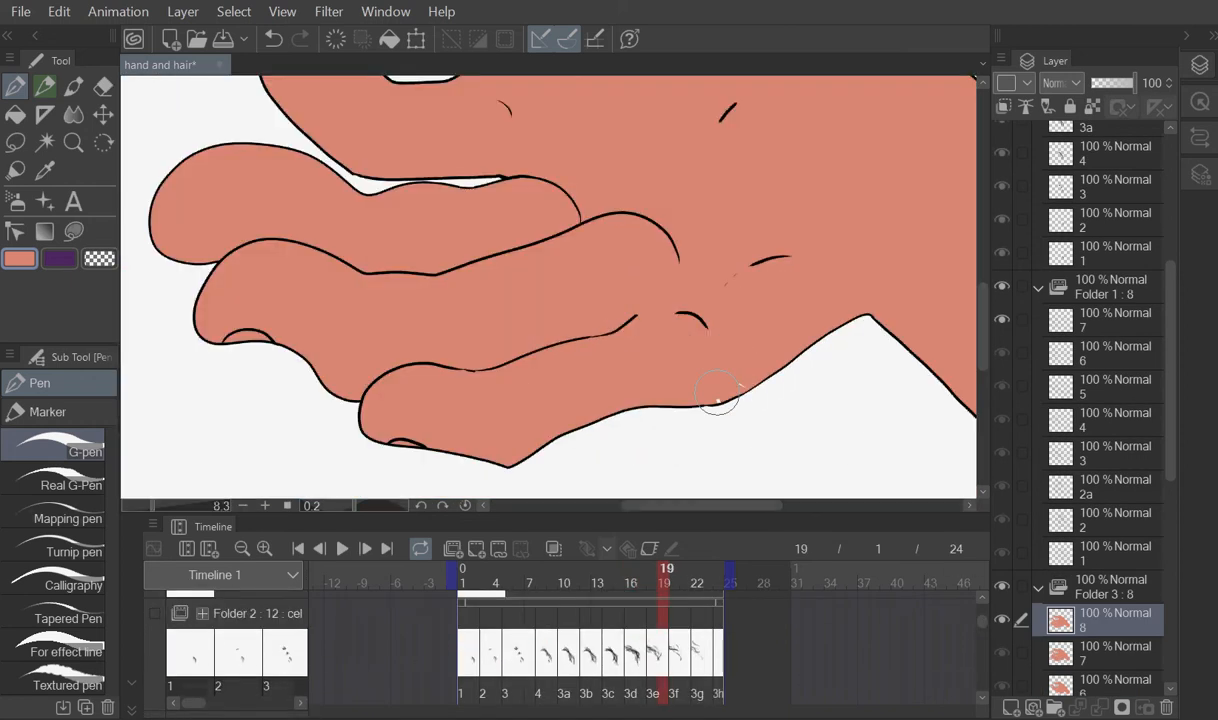
{"action": "scroll", "coordinate": [718, 408], "scroll_direction": "down", "scroll_amount": 4}
{"action": "scroll", "coordinate": [734, 235], "scroll_direction": "up", "scroll_amount": 5}
{"action": "scroll", "coordinate": [368, 420], "scroll_direction": "up", "scroll_amount": 1}
{"action": "key", "text": "e"}
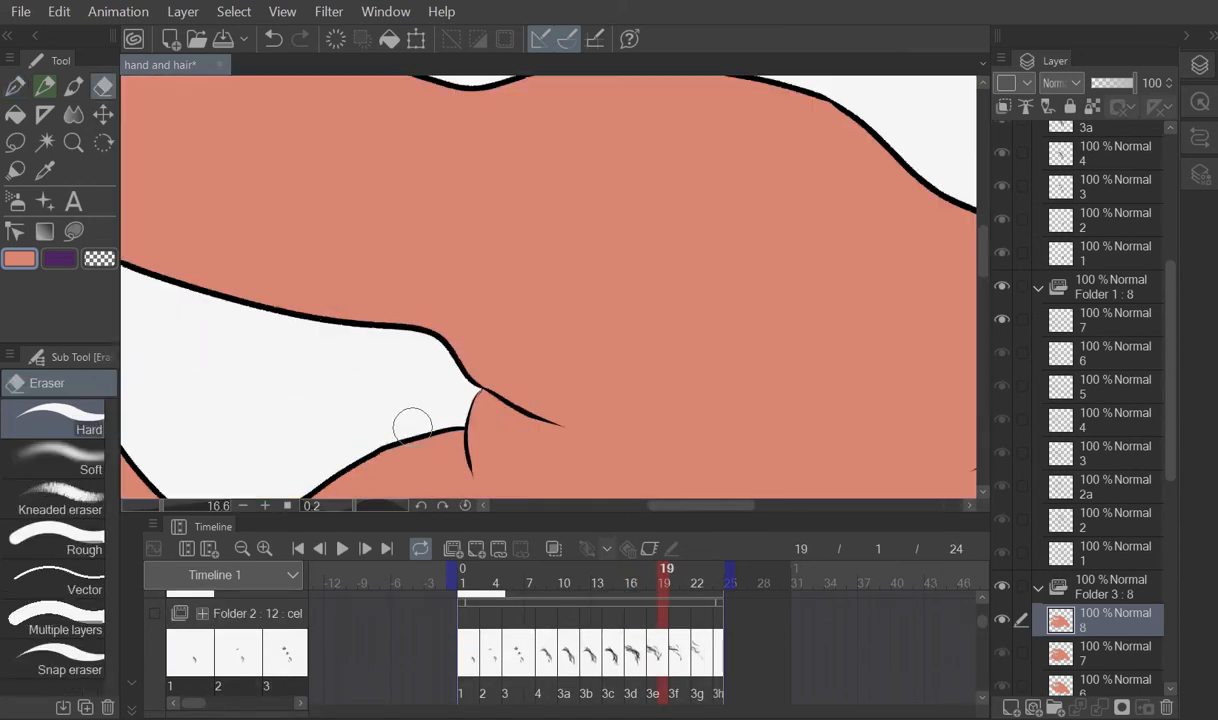
{"action": "key", "text": "p"}
{"action": "scroll", "coordinate": [697, 183], "scroll_direction": "down", "scroll_amount": 5}
{"action": "left_click", "coordinate": [154, 613]}
Step: Fill the two visible nails on the fist of colour cel 1 with purple
{"action": "left_click", "coordinate": [677, 652]}
{"action": "left_click", "coordinate": [718, 652]}
{"action": "left_click_drag", "start_coordinate": [951, 392], "coordinate": [951, 329]}
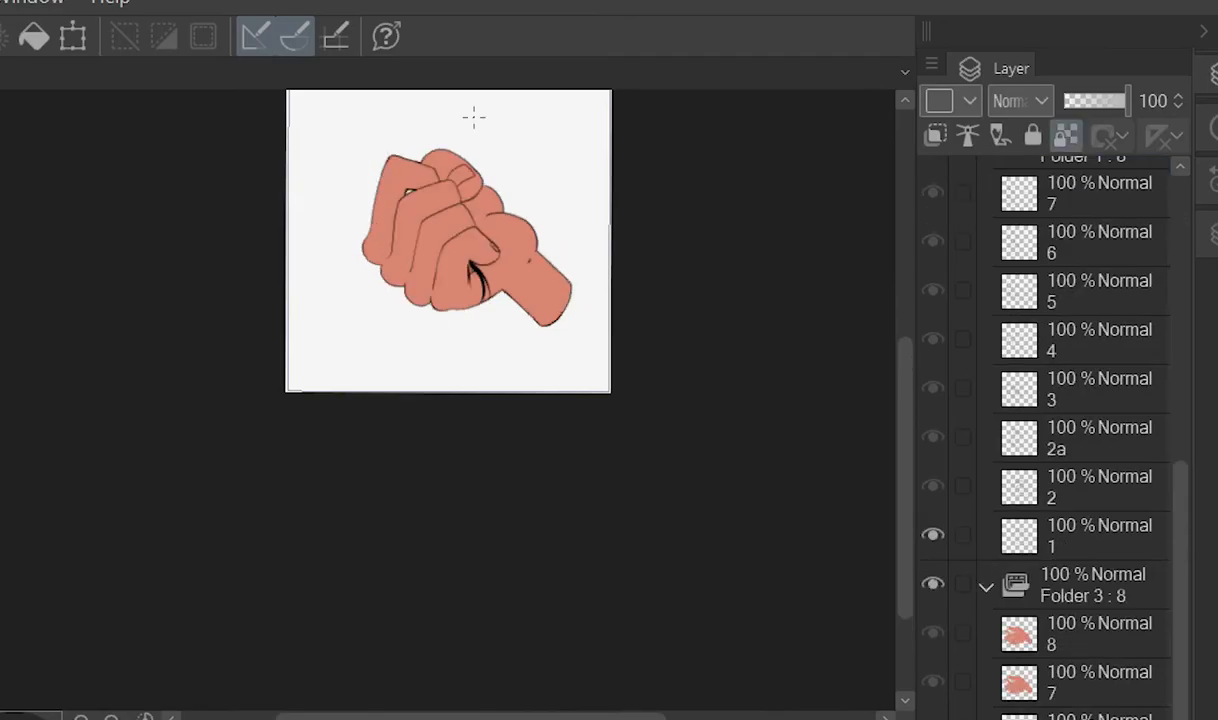
{"action": "scroll", "coordinate": [691, 94], "scroll_direction": "up", "scroll_amount": 5}
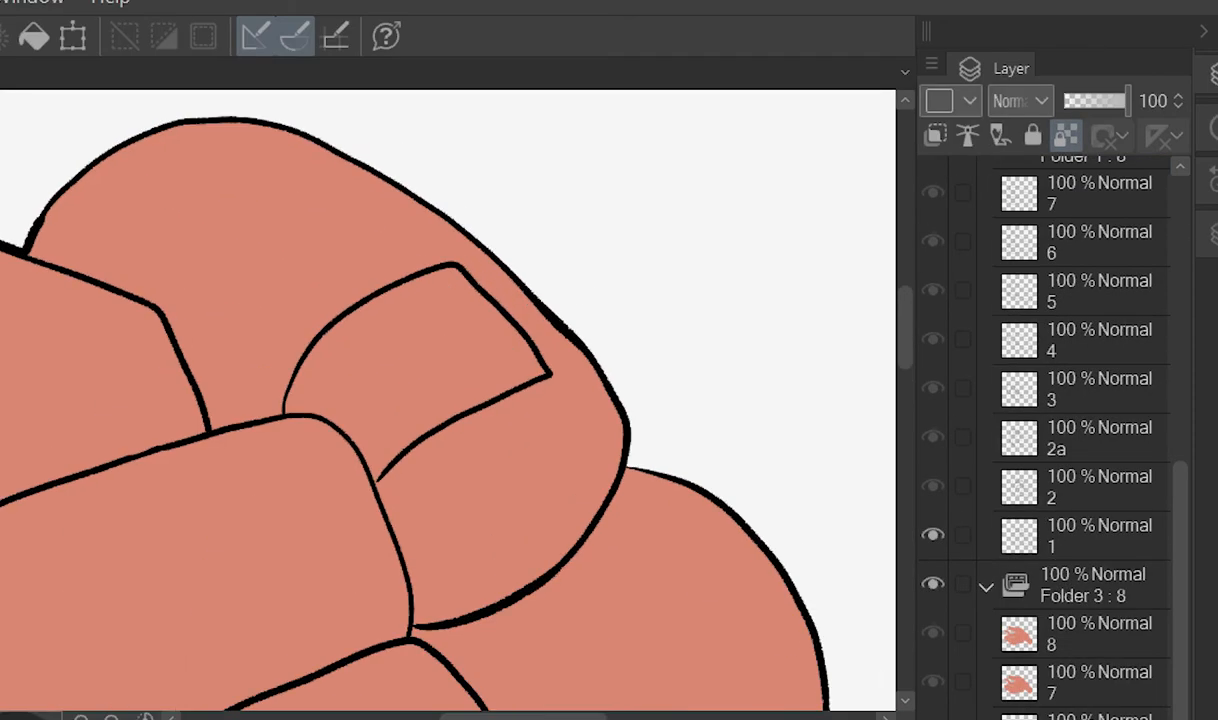
{"action": "scroll", "coordinate": [370, 482], "scroll_direction": "up", "scroll_amount": 2}
{"action": "key", "text": "g"}
{"action": "left_click", "coordinate": [455, 254]}
{"action": "scroll", "coordinate": [827, 299], "scroll_direction": "down", "scroll_amount": 5}
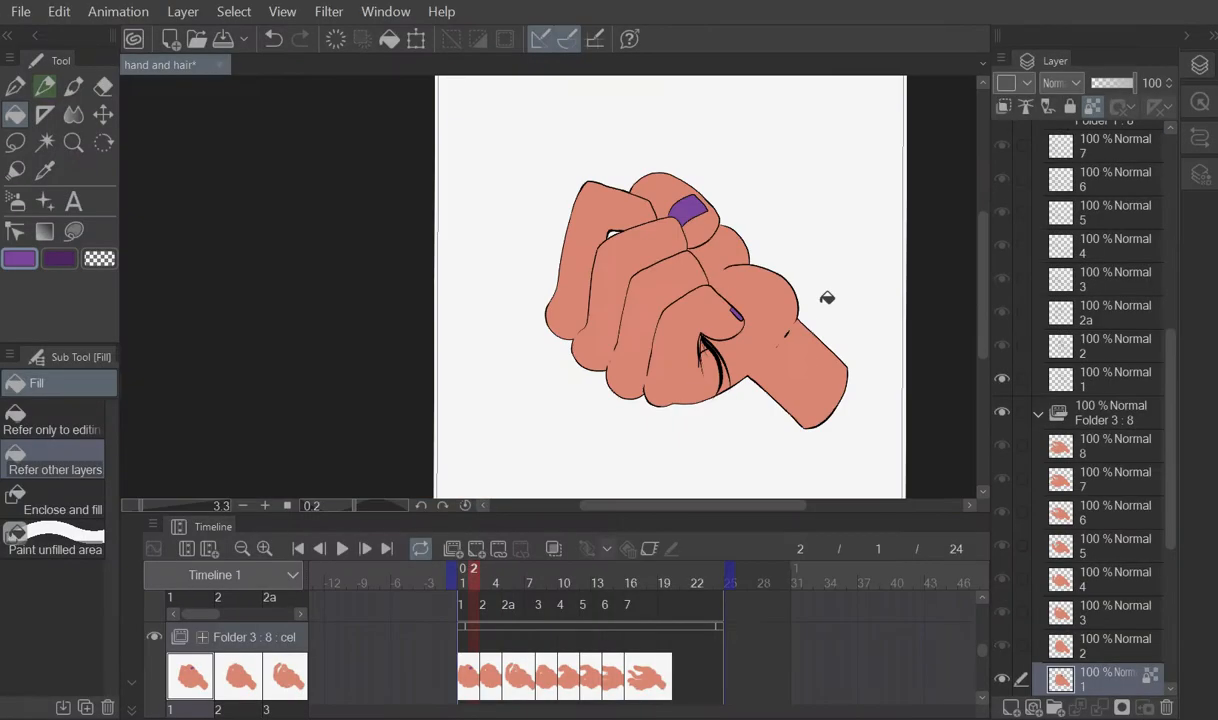
Step: Fill the nails on colour cel 2 with purple
{"action": "left_click", "coordinate": [496, 672]}
{"action": "scroll", "coordinate": [685, 312], "scroll_direction": "up", "scroll_amount": 5}
{"action": "key", "text": "p"}
{"action": "key", "text": "g"}
{"action": "left_click", "coordinate": [568, 141]}
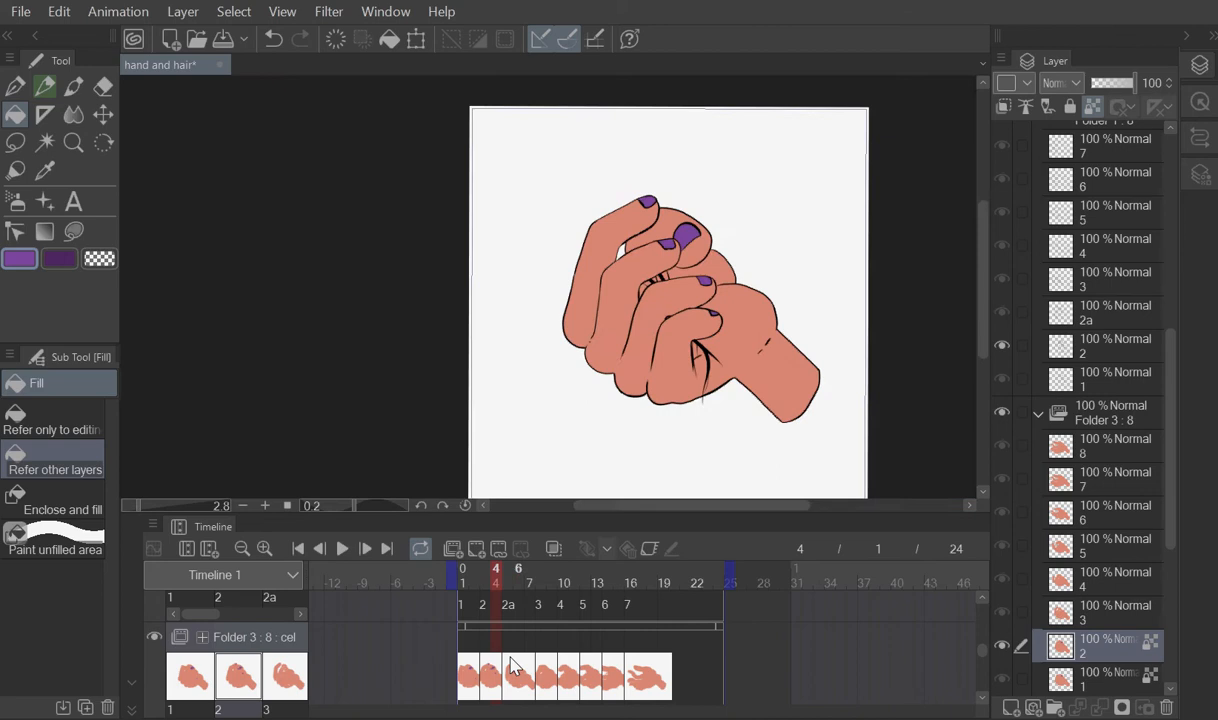
Step: Sample the salmon skin colour and touch up the nail and finger areas on colour cel 3 with the G-pen
{"action": "left_click", "coordinate": [512, 664]}
{"action": "scroll", "coordinate": [668, 300], "scroll_direction": "up", "scroll_amount": 4}
{"action": "left_click", "coordinate": [470, 234], "text": "alt"}
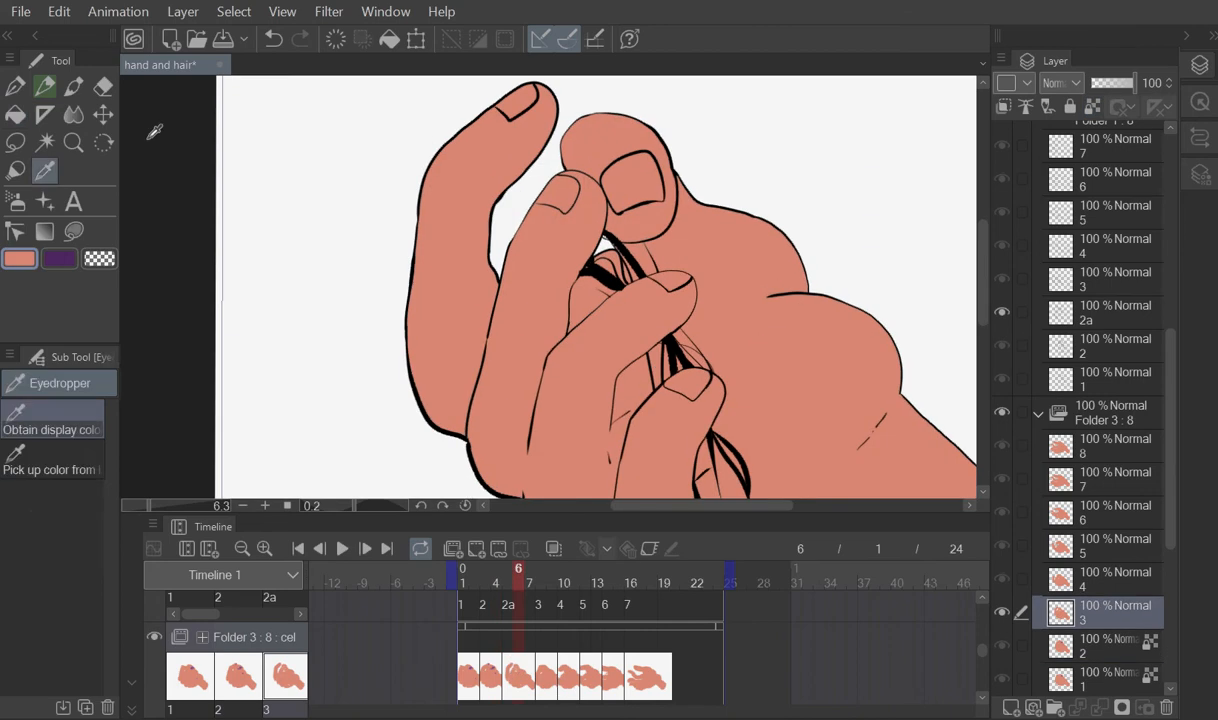
{"action": "left_click", "coordinate": [15, 86]}
{"action": "scroll", "coordinate": [625, 345], "scroll_direction": "up", "scroll_amount": 4}
{"action": "left_click", "coordinate": [103, 86]}
{"action": "left_click", "coordinate": [15, 86]}
{"action": "scroll", "coordinate": [643, 181], "scroll_direction": "down", "scroll_amount": 5}
{"action": "scroll", "coordinate": [685, 240], "scroll_direction": "up", "scroll_amount": 4}
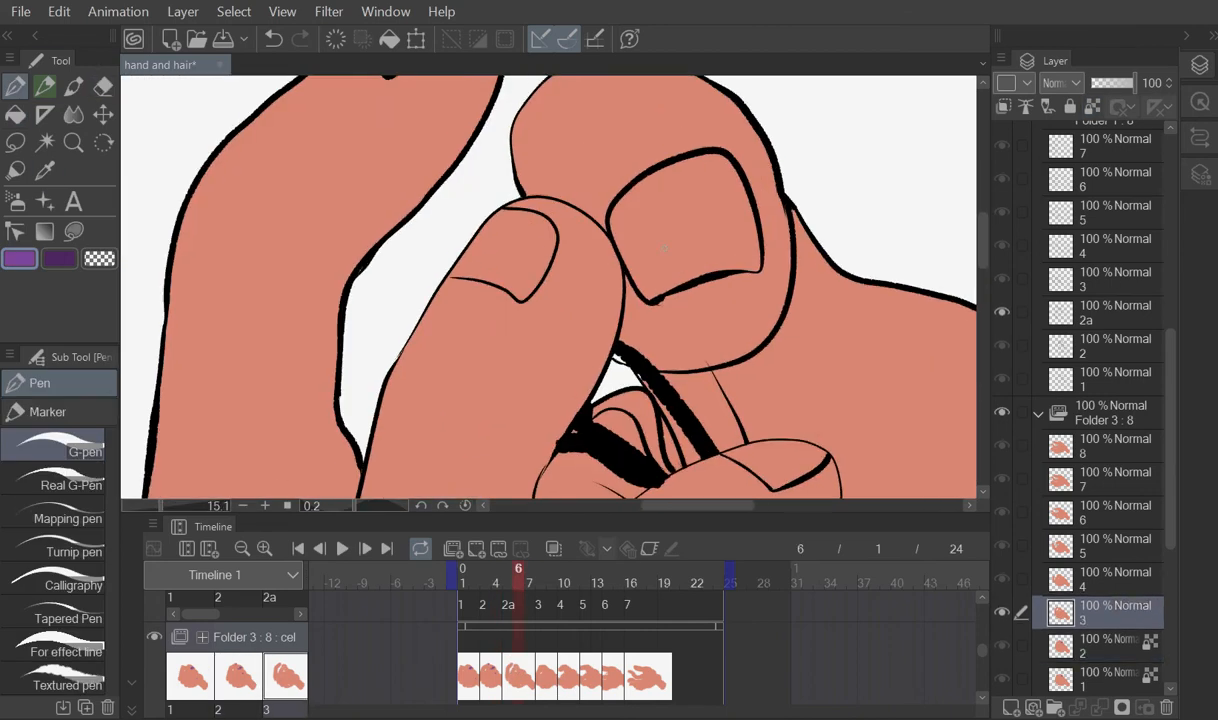
Step: Lock the transparent pixels of colour cel 3 and fill its nails with purple
{"action": "scroll", "coordinate": [613, 173], "scroll_direction": "down", "scroll_amount": 3}
{"action": "left_click", "coordinate": [1092, 106]}
{"action": "key", "text": "g"}
{"action": "left_click", "coordinate": [701, 233]}
{"action": "left_click", "coordinate": [729, 402]}
Step: Lock the transparent pixels of colour cel 4 and fill its nails with purple
{"action": "scroll", "coordinate": [668, 268], "scroll_direction": "down", "scroll_amount": 5}
{"action": "left_click", "coordinate": [541, 678]}
{"action": "left_click", "coordinate": [1093, 107]}
{"action": "scroll", "coordinate": [640, 226], "scroll_direction": "up", "scroll_amount": 5}
{"action": "left_click", "coordinate": [563, 150]}
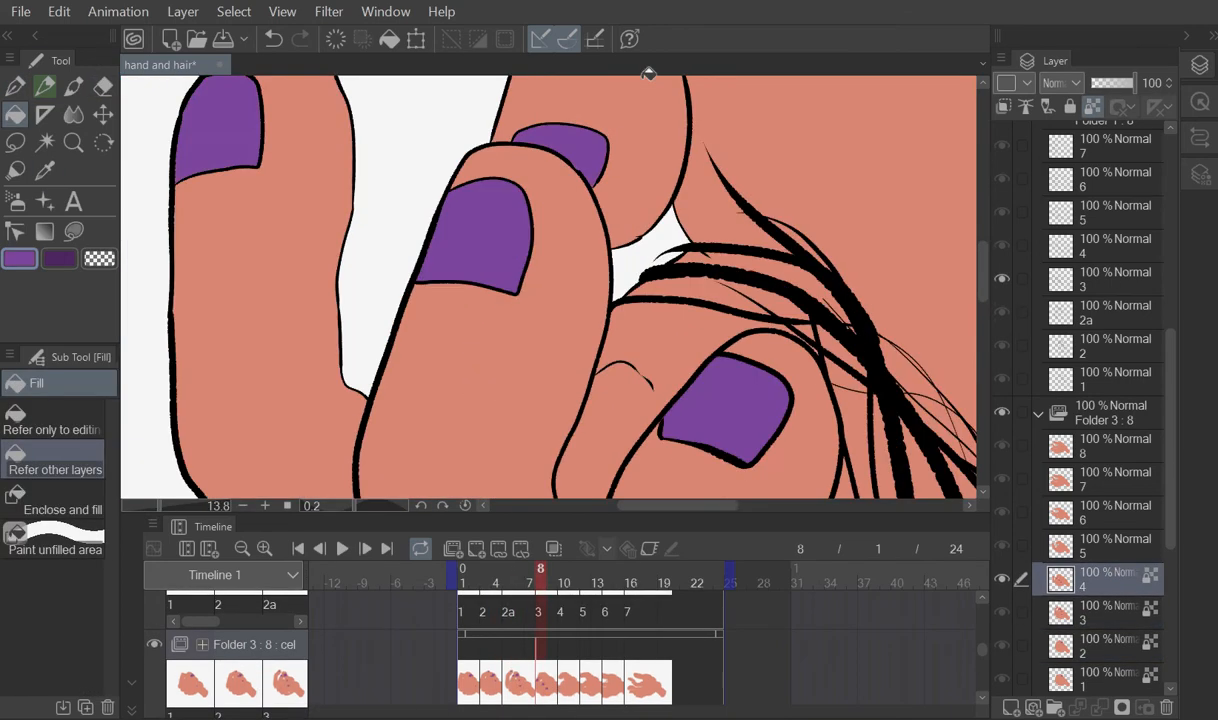
Step: Lock the transparent pixels of colour cel 5 and fill its nails with purple
{"action": "key", "text": "p"}
{"action": "left_click", "coordinate": [563, 678]}
{"action": "left_click", "coordinate": [1093, 106]}
{"action": "key", "text": "g"}
{"action": "left_click", "coordinate": [729, 366]}
Step: Lock the transparent pixels of colour cel 6 and fill its nails with purple
{"action": "scroll", "coordinate": [199, 296], "scroll_direction": "down", "scroll_amount": 4}
{"action": "left_click", "coordinate": [586, 678]}
{"action": "left_click", "coordinate": [1092, 106]}
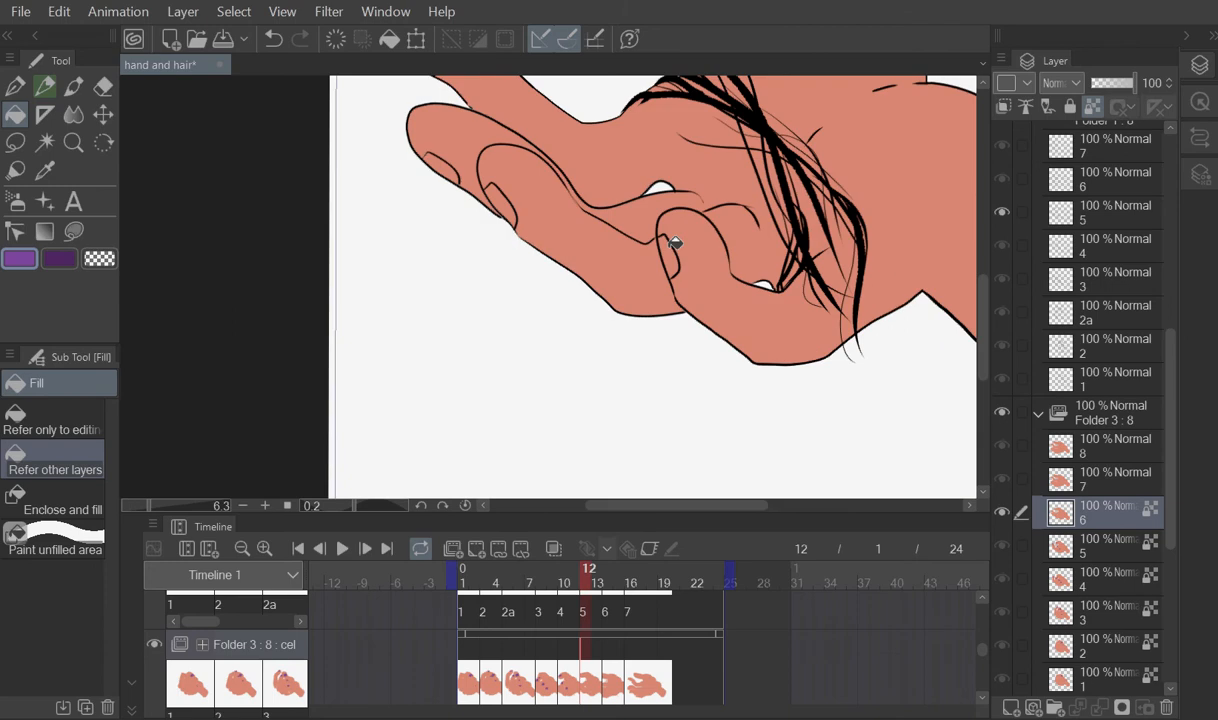
{"action": "scroll", "coordinate": [674, 239], "scroll_direction": "up", "scroll_amount": 5}
{"action": "left_click", "coordinate": [666, 405]}
{"action": "left_click", "coordinate": [103, 87]}
{"action": "left_click", "coordinate": [15, 114]}
Step: Colour the small visible nails on colour cels 7 and 8 purple
{"action": "left_click", "coordinate": [608, 678]}
{"action": "left_click", "coordinate": [641, 678]}
{"action": "scroll", "coordinate": [688, 420], "scroll_direction": "up", "scroll_amount": 4}
{"action": "key", "text": "p"}
{"action": "scroll", "coordinate": [697, 320], "scroll_direction": "down", "scroll_amount": 6}
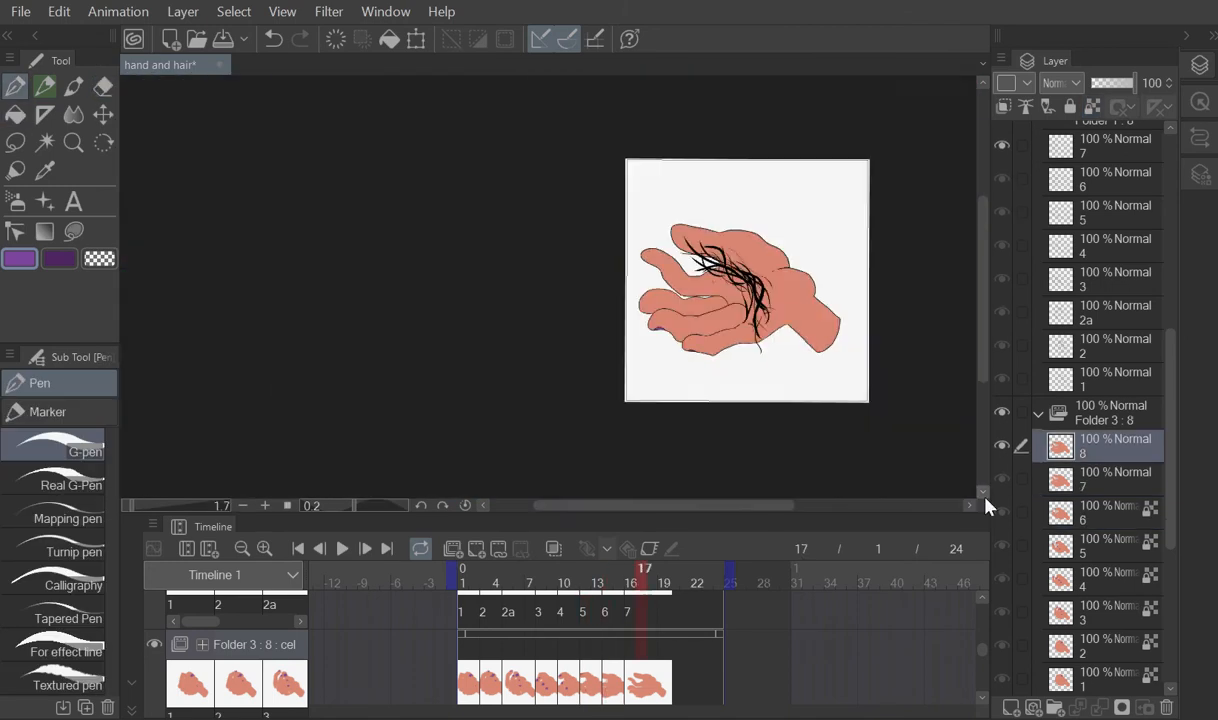
Step: Shade the knuckles on colour cel 1 with a darker reddish pink, using the Textured pen
{"action": "left_click", "coordinate": [983, 492]}
{"action": "left_click", "coordinate": [462, 678]}
{"action": "scroll", "coordinate": [750, 210], "scroll_direction": "up", "scroll_amount": 4}
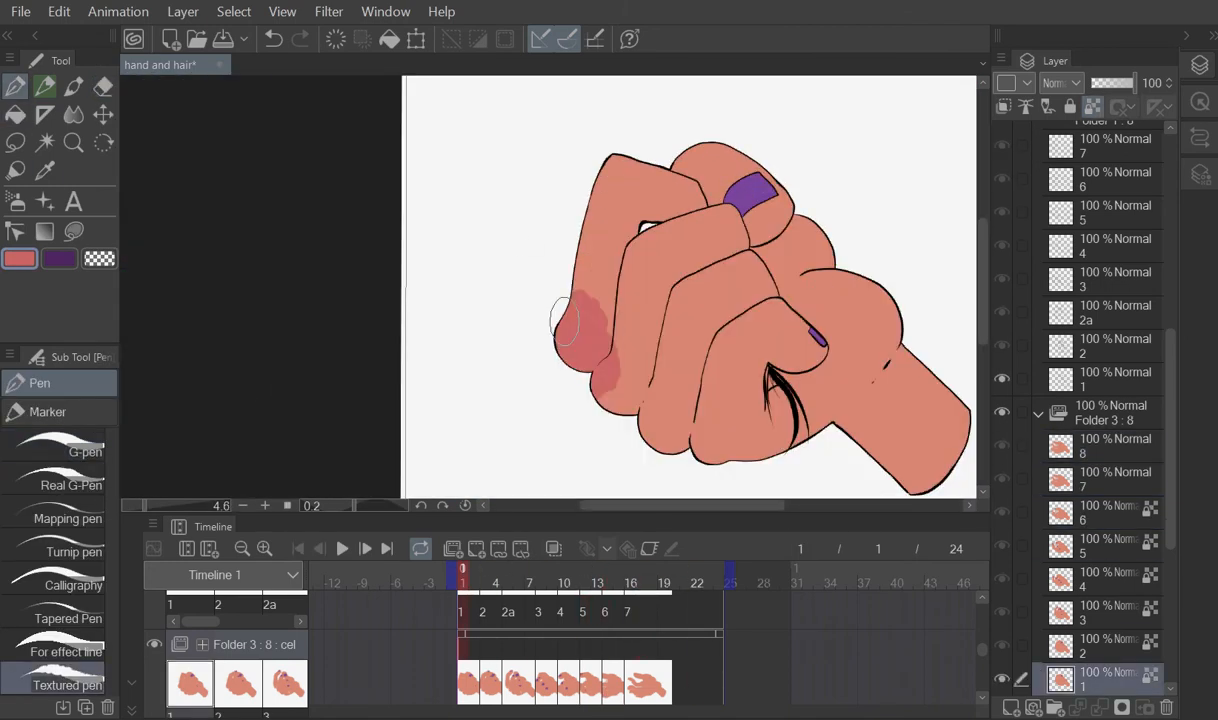
{"action": "left_click_drag", "start_coordinate": [564, 321], "coordinate": [680, 430]}
{"action": "scroll", "coordinate": [720, 210], "scroll_direction": "down", "scroll_amount": 2}
Step: Shade the knuckles on colour cels 2 and 3 with the same reddish pink
{"action": "left_click", "coordinate": [495, 678]}
{"action": "left_click", "coordinate": [518, 678]}
{"action": "left_click_drag", "start_coordinate": [661, 348], "coordinate": [748, 372]}
Step: Shade the knuckles on the remaining colour cels with reddish pink, locking the transparent pixels of cels 7 and 8
{"action": "left_click", "coordinate": [542, 678]}
{"action": "left_click", "coordinate": [566, 678]}
{"action": "left_click", "coordinate": [587, 678]}
{"action": "left_click", "coordinate": [1105, 479]}
{"action": "left_click", "coordinate": [1092, 106]}
{"action": "left_click", "coordinate": [1105, 446]}
Step: Soften the reddish knuckle shading on colour cels 1 and 2 with the Blur tool
{"action": "left_click", "coordinate": [470, 686]}
{"action": "key", "text": "j"}
{"action": "scroll", "coordinate": [613, 255], "scroll_direction": "up", "scroll_amount": 4}
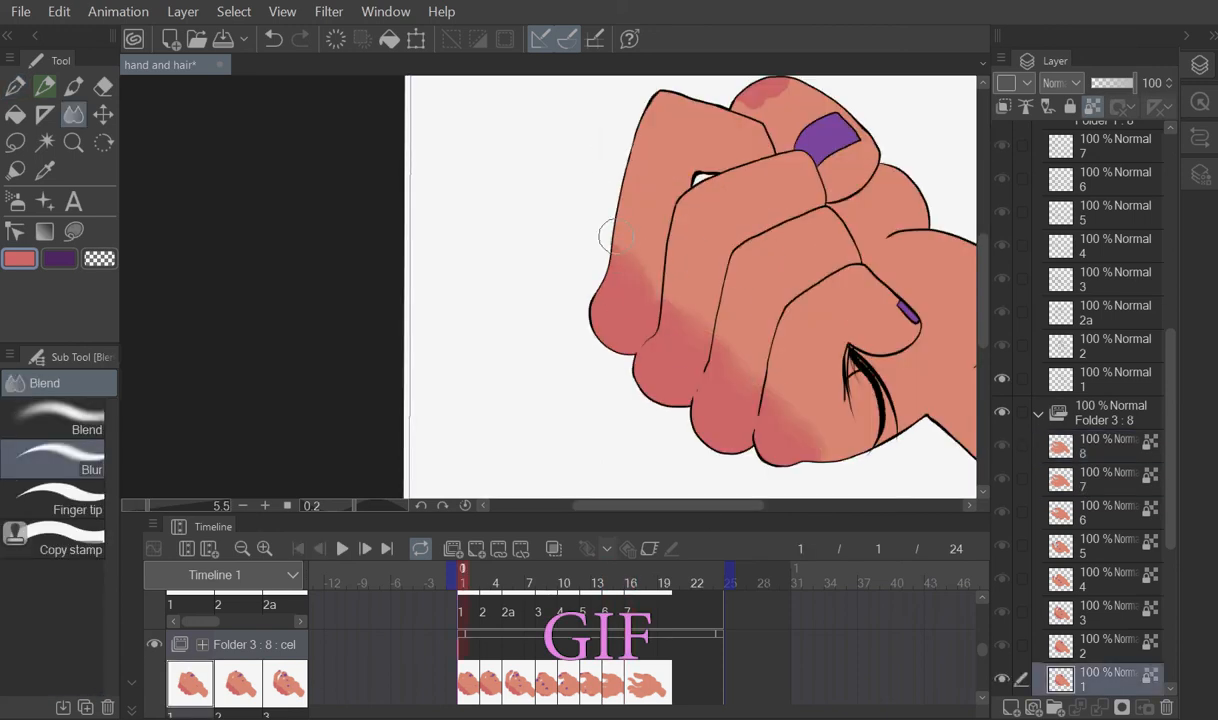
{"action": "left_click_drag", "start_coordinate": [724, 88], "coordinate": [664, 206]}
{"action": "scroll", "coordinate": [672, 207], "scroll_direction": "down", "scroll_amount": 2}
{"action": "left_click_drag", "start_coordinate": [590, 331], "coordinate": [560, 257]}
{"action": "key", "text": "."}
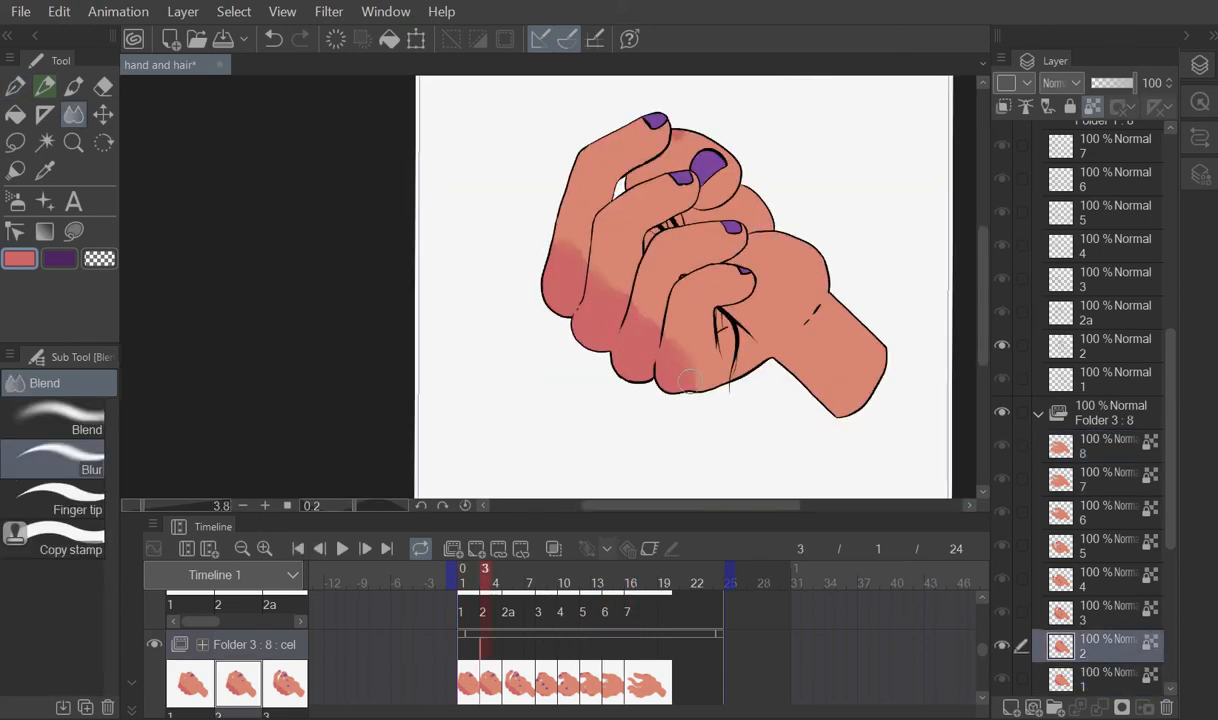
Step: Trim the knuckle shading on colour cel 3 with the sampled salmon colour and blur its edges
{"action": "key", "text": "."}
{"action": "scroll", "coordinate": [794, 295], "scroll_direction": "up", "scroll_amount": 3}
{"action": "left_click", "coordinate": [791, 293], "text": "alt"}
{"action": "key", "text": "p"}
{"action": "left_click_drag", "start_coordinate": [697, 372], "coordinate": [680, 345]}
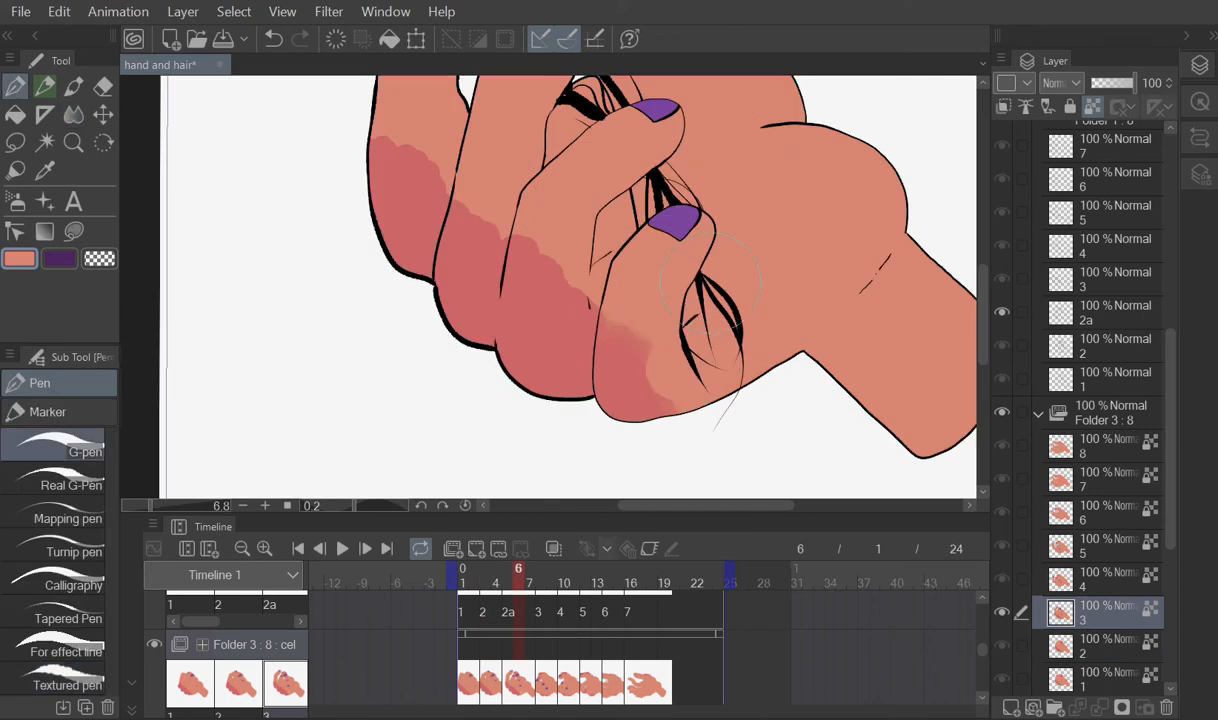
{"action": "left_click", "coordinate": [73, 114]}
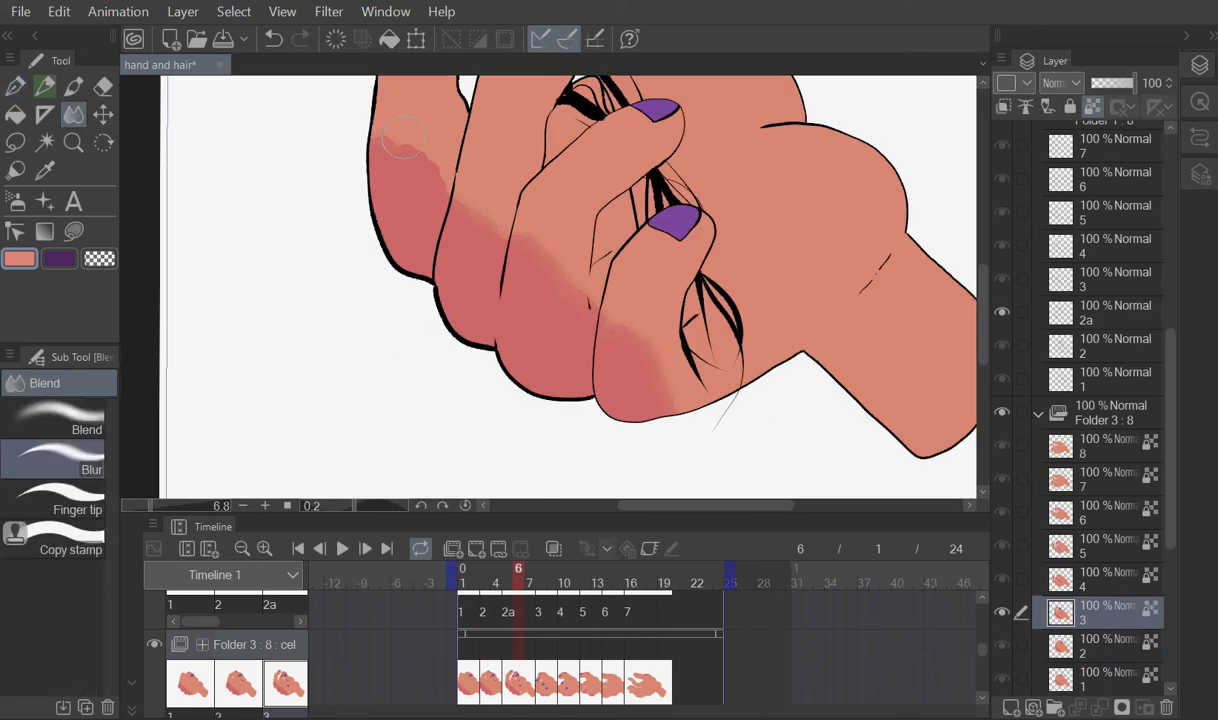
{"action": "left_click_drag", "start_coordinate": [404, 137], "coordinate": [411, 204]}
{"action": "left_click_drag", "start_coordinate": [411, 204], "coordinate": [420, 405]}
{"action": "scroll", "coordinate": [617, 133], "scroll_direction": "up", "scroll_amount": 1}
Step: Blur the edges of the reddish knuckle shading on colour cel 4
{"action": "scroll", "coordinate": [656, 205], "scroll_direction": "down", "scroll_amount": 3}
{"action": "left_click", "coordinate": [545, 666]}
{"action": "scroll", "coordinate": [620, 345], "scroll_direction": "up", "scroll_amount": 3}
{"action": "left_click_drag", "start_coordinate": [580, 374], "coordinate": [698, 418]}
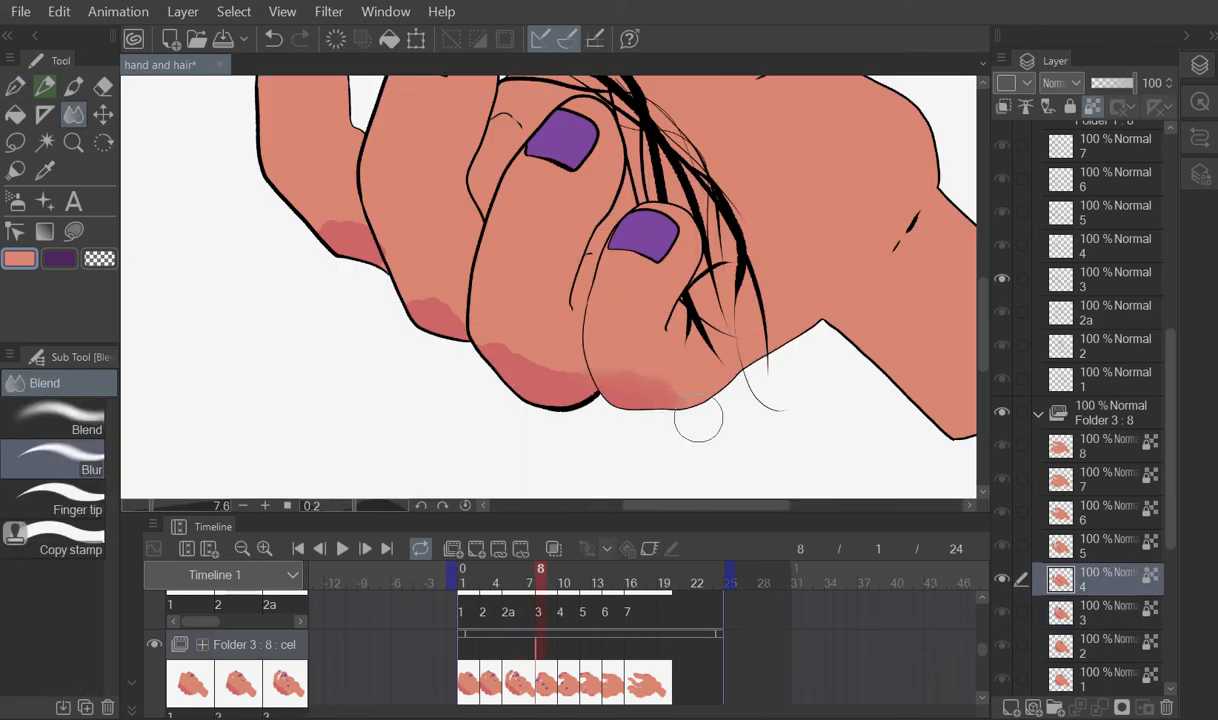
Step: Blur the edges of the reddish knuckle shading on colour cels 5 to 8
{"action": "scroll", "coordinate": [683, 443], "scroll_direction": "down", "scroll_amount": 3}
{"action": "left_click", "coordinate": [566, 666]}
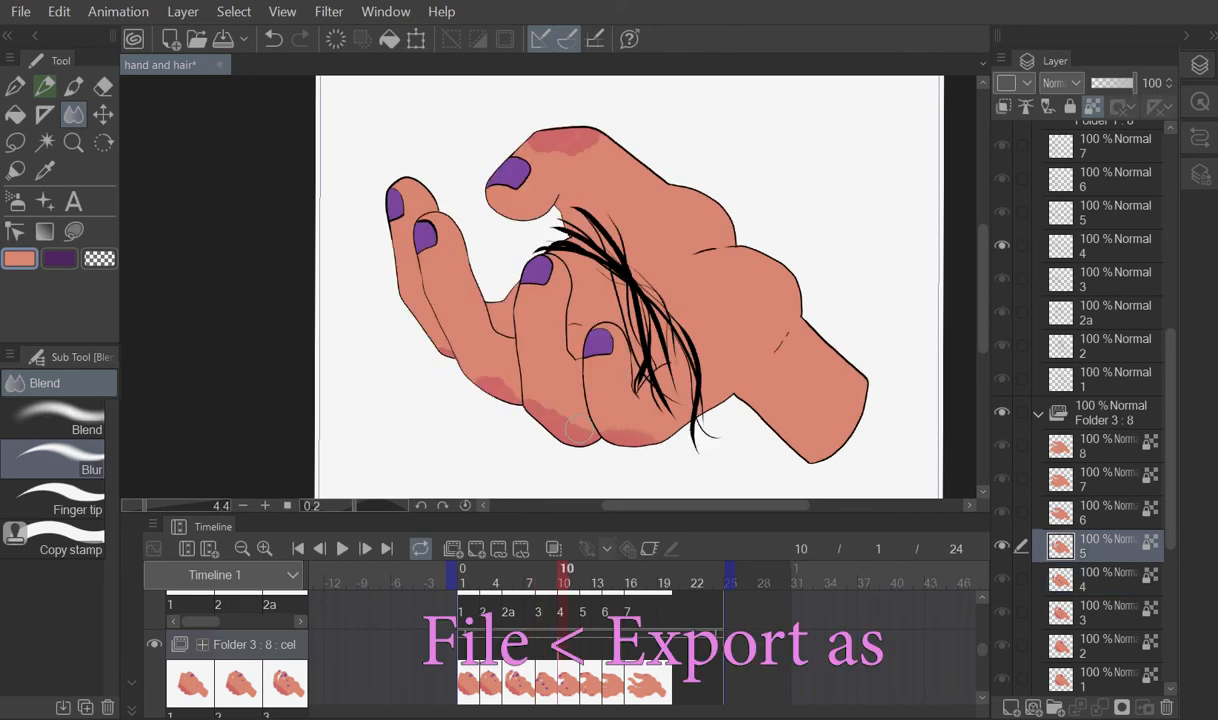
{"action": "key", "text": "Right"}
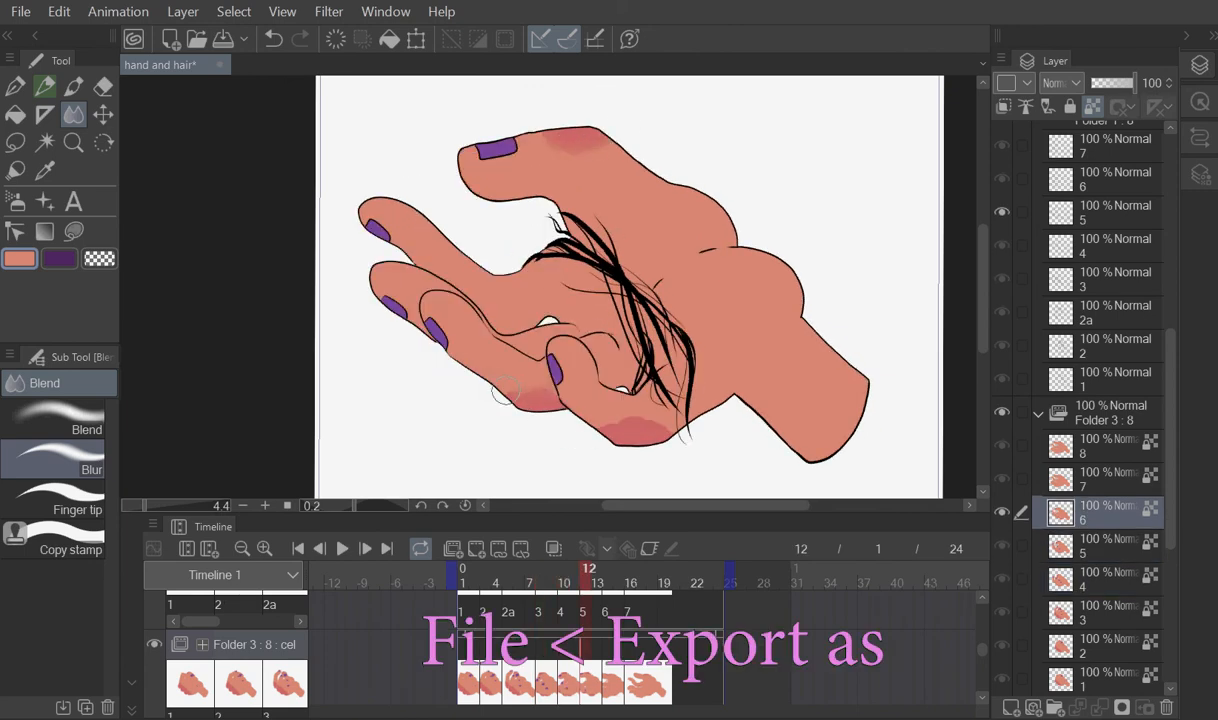
{"action": "key", "text": "Right"}
{"action": "key", "text": "Right"}
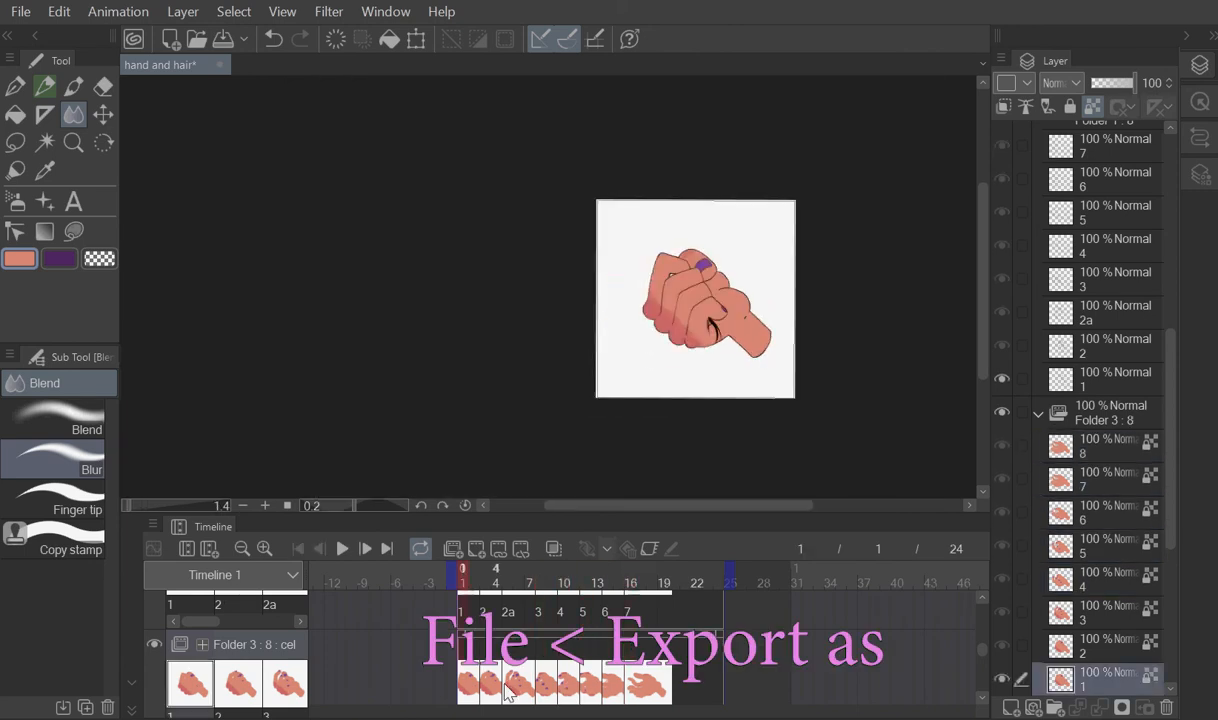
Step: Draw light purple highlights on the nails across the colour cels with the Textured pen, starting from cel 1
{"action": "left_click_drag", "start_coordinate": [466, 680], "coordinate": [712, 658]}
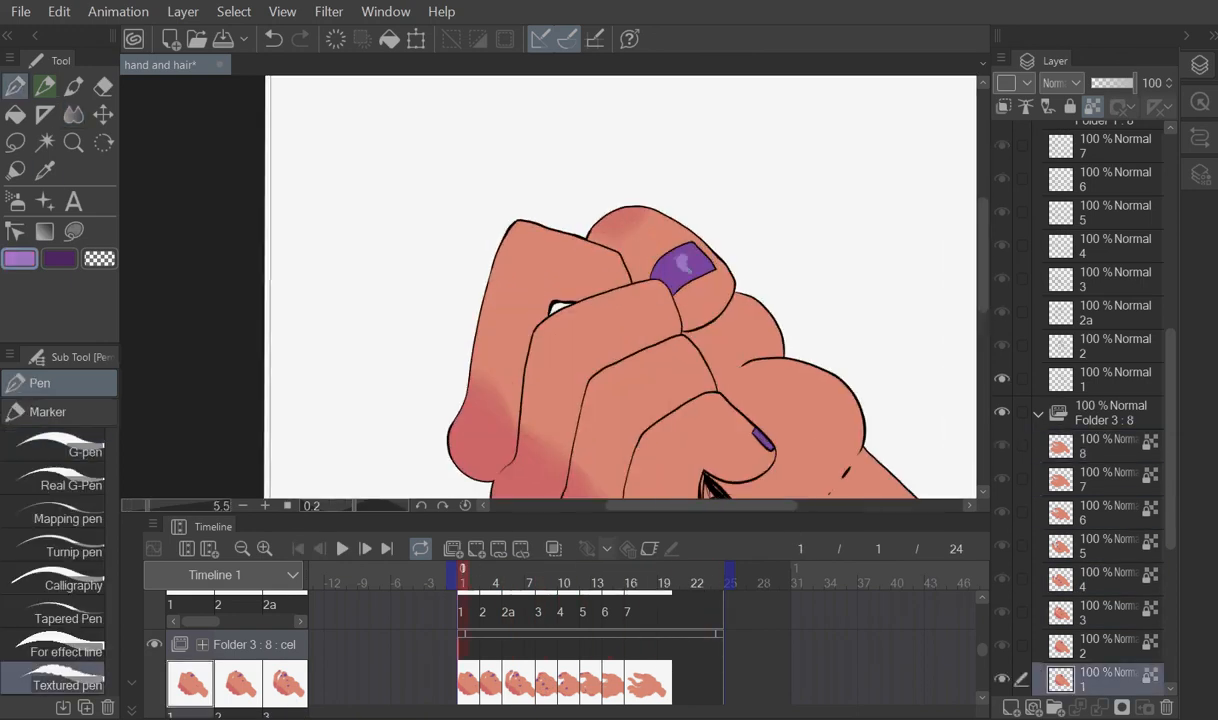
{"action": "key", "text": "Right"}
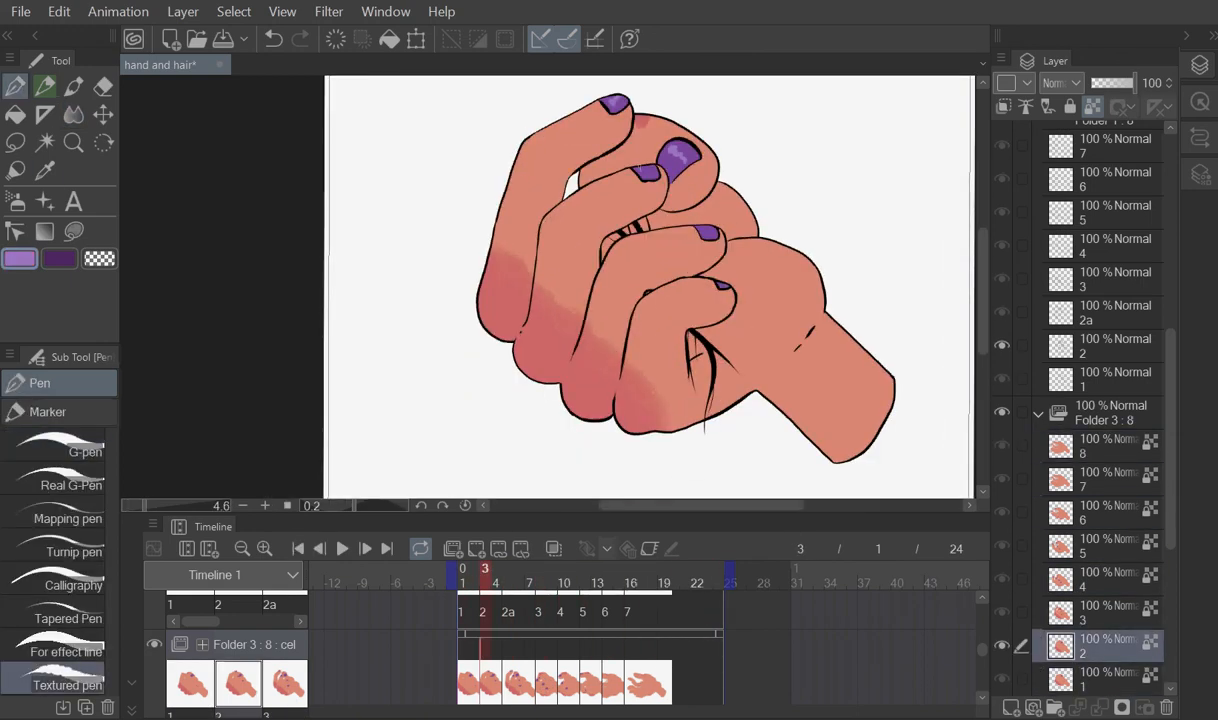
{"action": "key", "text": "Right"}
{"action": "key", "text": "Right"}
{"action": "key", "text": "Right"}
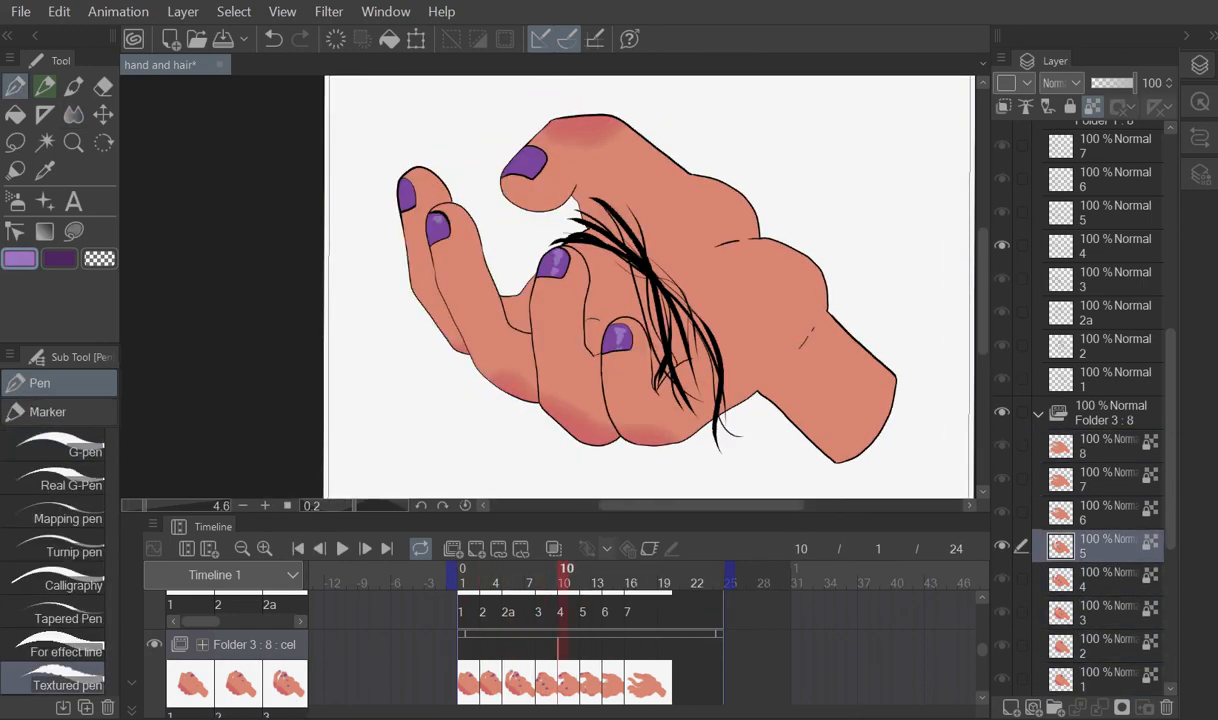
{"action": "key", "text": "Right"}
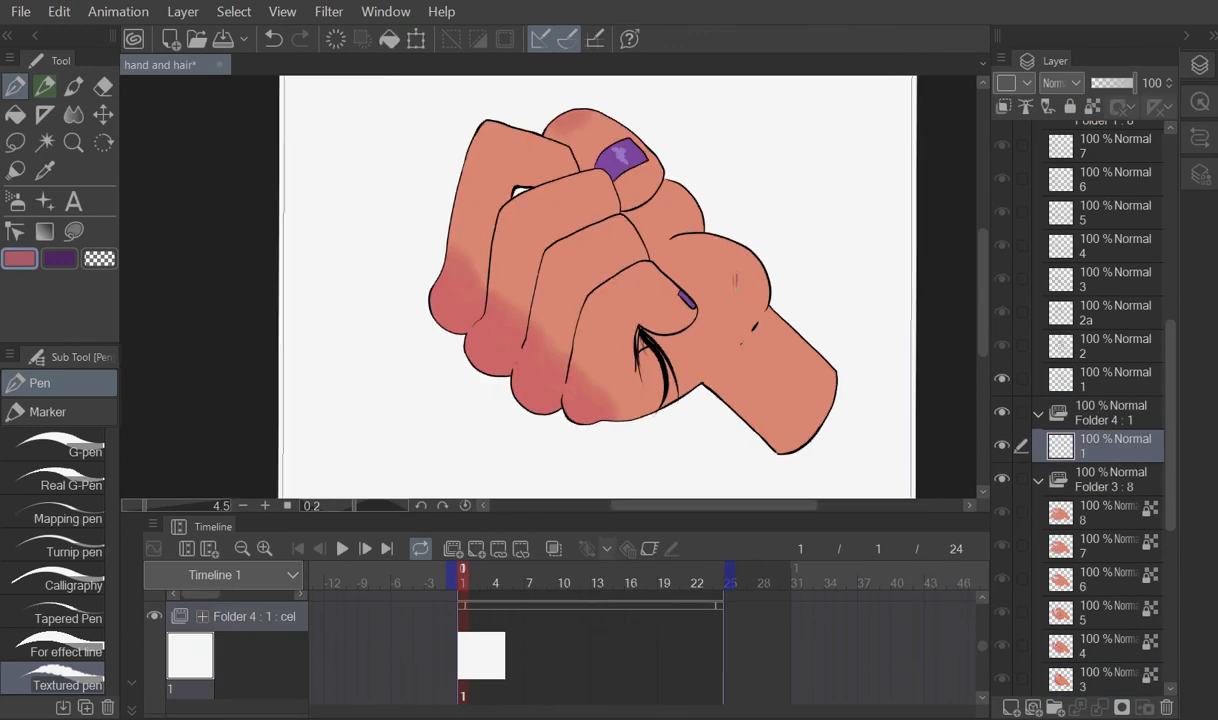
Step: Paint a small reddish shadow on the thumb-base mound in cel 1 of Folder 4 and blend it softly
{"action": "key", "text": "j"}
{"action": "left_click_drag", "start_coordinate": [736, 280], "coordinate": [738, 302]}
{"action": "key", "text": "p"}
{"action": "scroll", "coordinate": [738, 288], "scroll_direction": "up", "scroll_amount": 1}
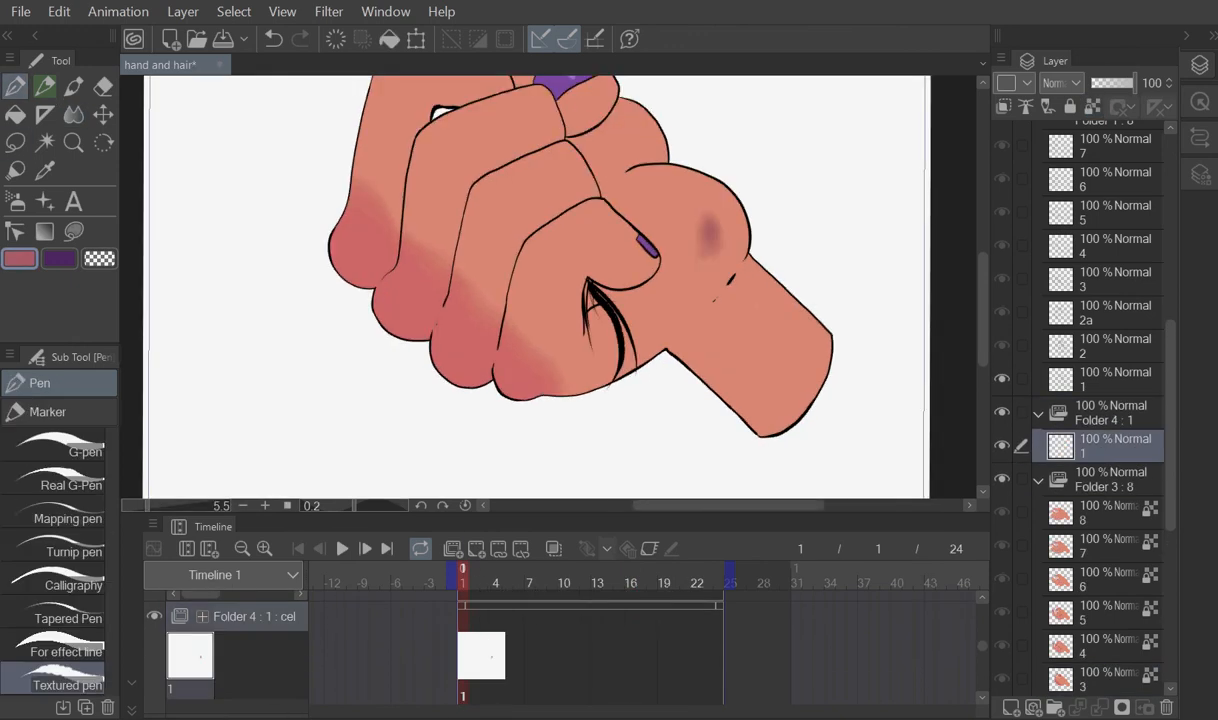
Step: Draw pale pink highlight strokes across the wrist in cel 1 of Folder 4 and blend them into the skin
{"action": "scroll", "coordinate": [820, 322], "scroll_direction": "down", "scroll_amount": 3}
{"action": "left_click_drag", "start_coordinate": [463, 657], "coordinate": [496, 657]}
{"action": "scroll", "coordinate": [808, 291], "scroll_direction": "up", "scroll_amount": 3}
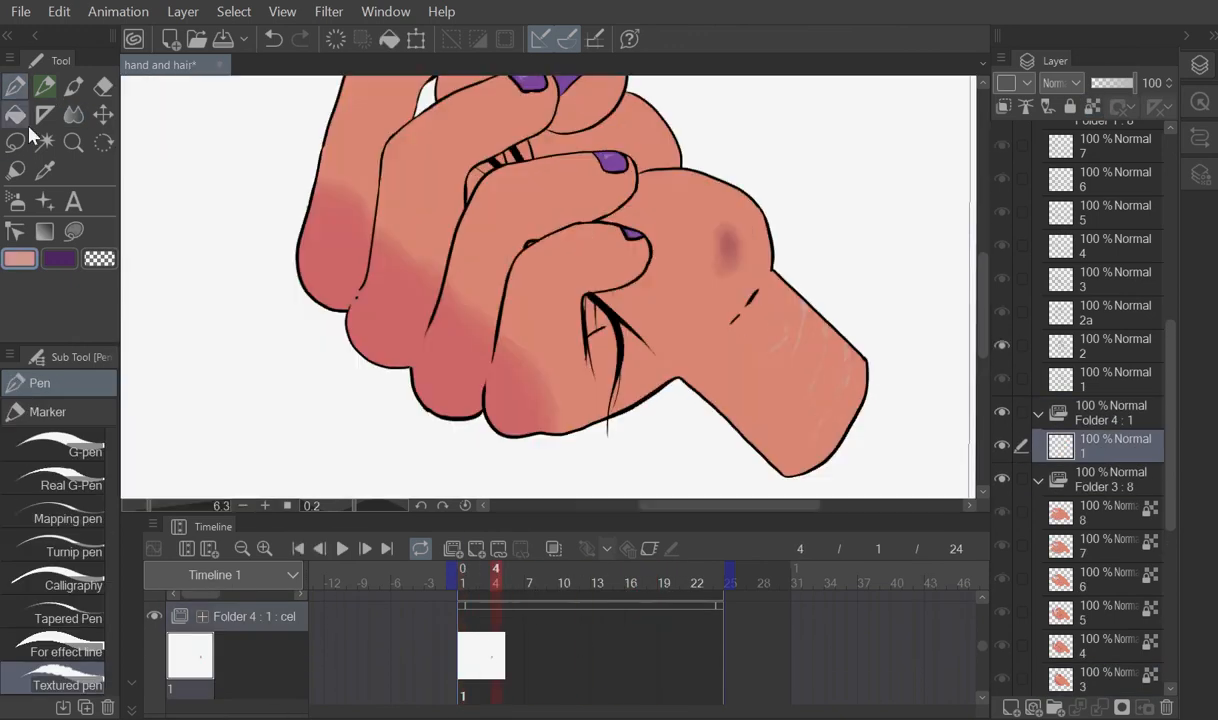
{"action": "left_click", "coordinate": [73, 115]}
{"action": "scroll", "coordinate": [870, 425], "scroll_direction": "down", "scroll_amount": 2}
{"action": "scroll", "coordinate": [755, 326], "scroll_direction": "down", "scroll_amount": 2}
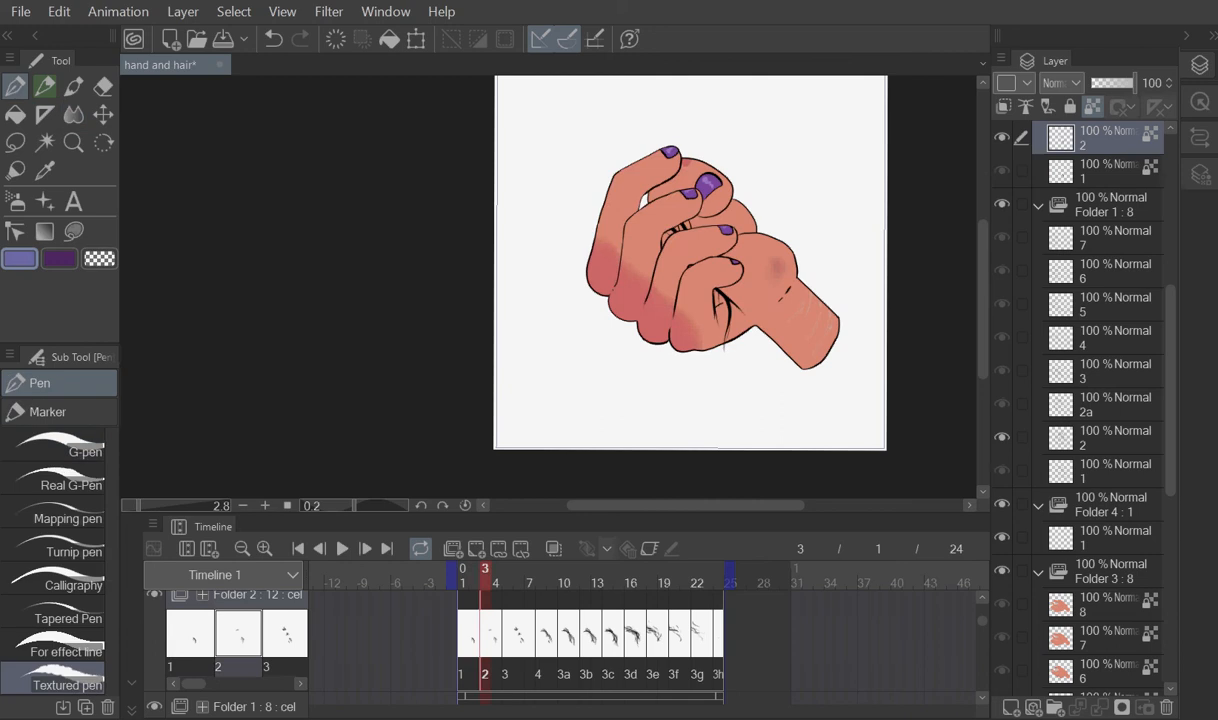
Step: Lock the transparent pixels of the hair cels in Folder 2 from cel 4 on and highlight their strands in lavender
{"action": "left_click", "coordinate": [474, 612]}
{"action": "left_click", "coordinate": [507, 612]}
{"action": "left_click", "coordinate": [540, 612]}
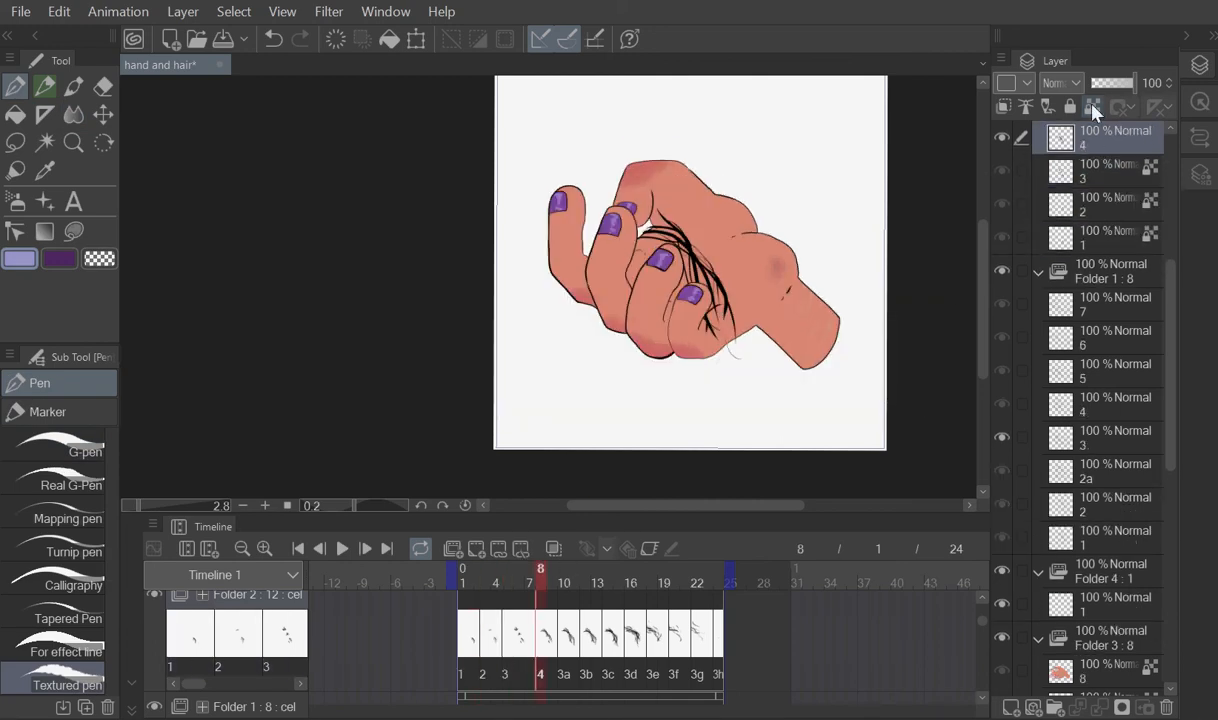
{"action": "left_click", "coordinate": [1092, 106]}
{"action": "left_click", "coordinate": [562, 612]}
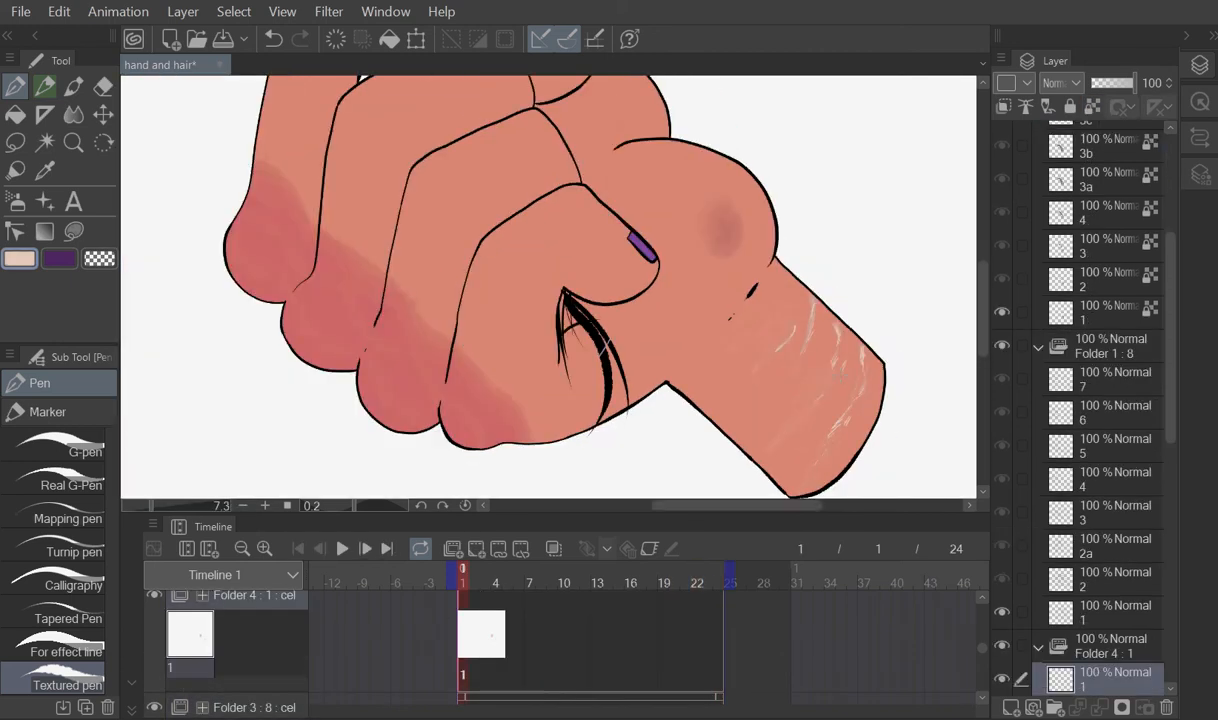
{"action": "scroll", "coordinate": [866, 375], "scroll_direction": "down", "scroll_amount": 3}
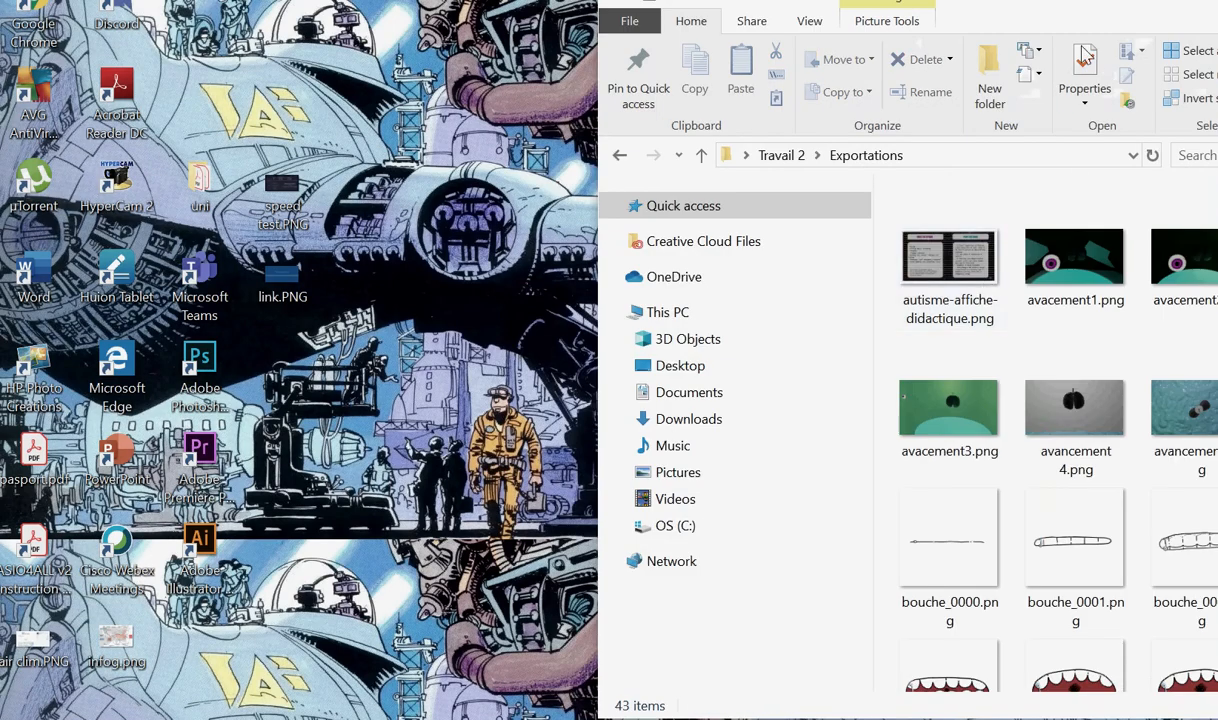
Step: Switch to File Explorer and locate the exported hand and hair.gif in the Exportations folder
{"action": "left_click_drag", "start_coordinate": [1116, 5], "coordinate": [710, 10]}
{"action": "left_click_drag", "start_coordinate": [871, 280], "coordinate": [866, 552]}
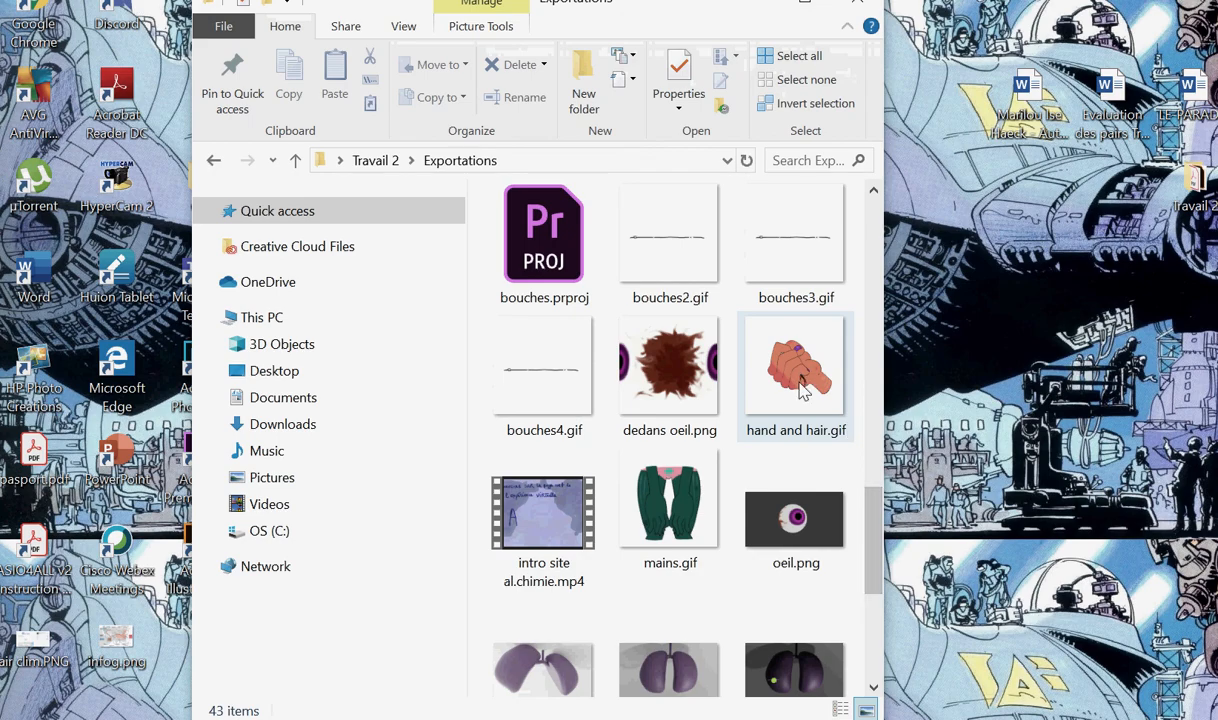